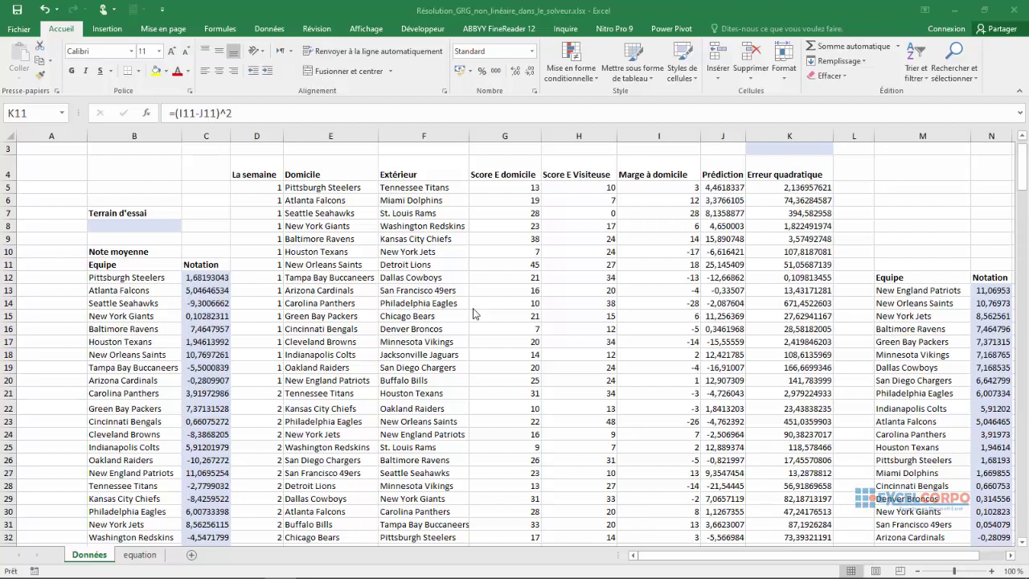
Step: Point out the Arizona Cardinals and Houston Texans home games in the Données match table
{"action": "left_click", "coordinate": [370, 292]}
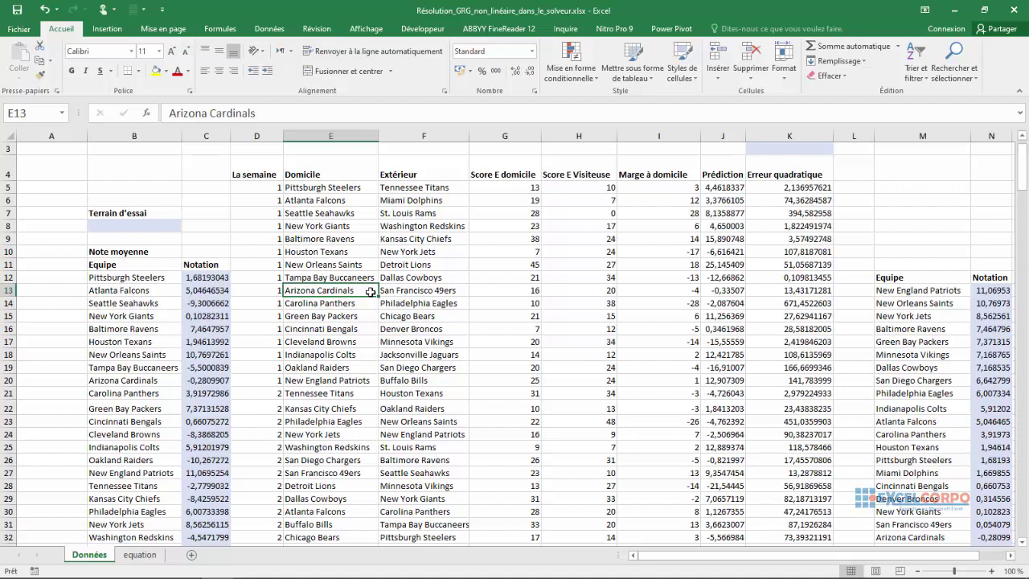
{"action": "left_click", "coordinate": [372, 254]}
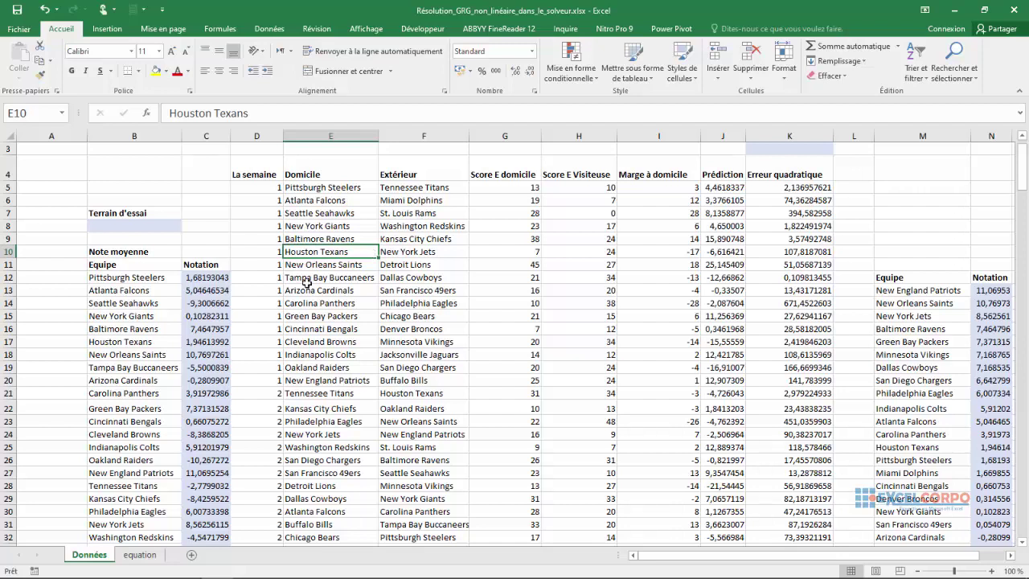
Step: Review the prediction formula in D5 of the equation sheet, then return to Données
{"action": "left_click", "coordinate": [137, 554]}
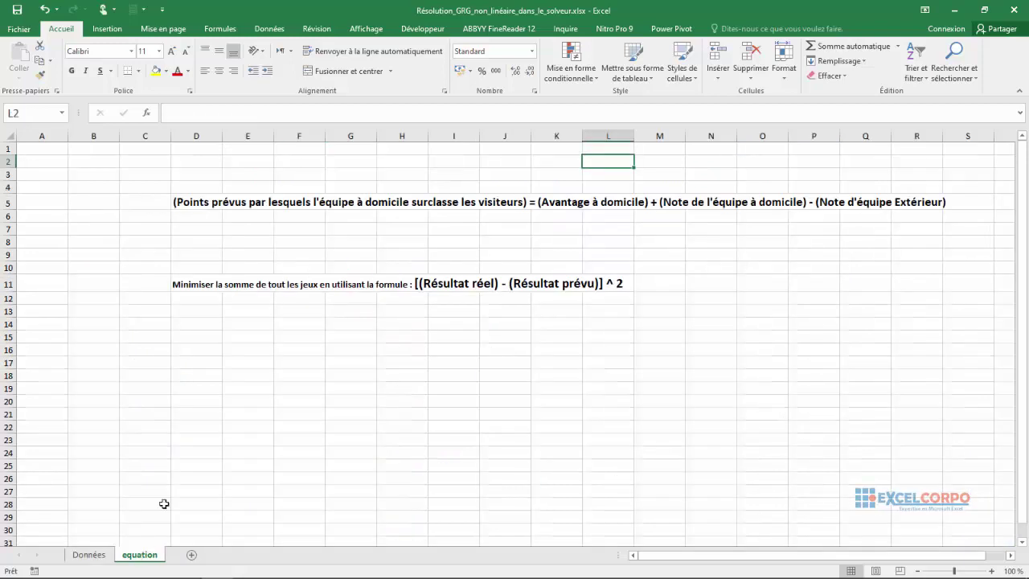
{"action": "left_click", "coordinate": [211, 200]}
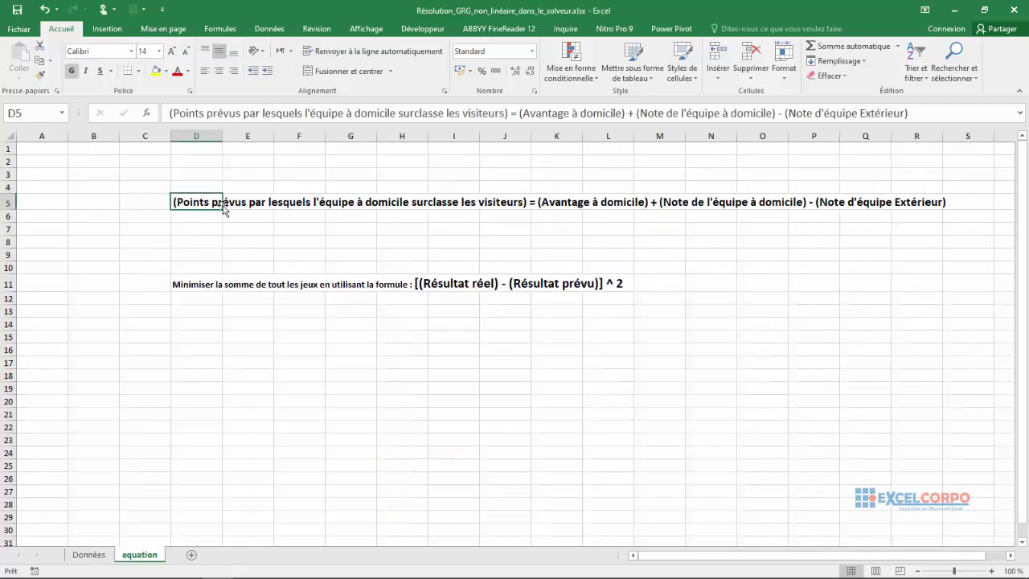
{"action": "left_click", "coordinate": [228, 225]}
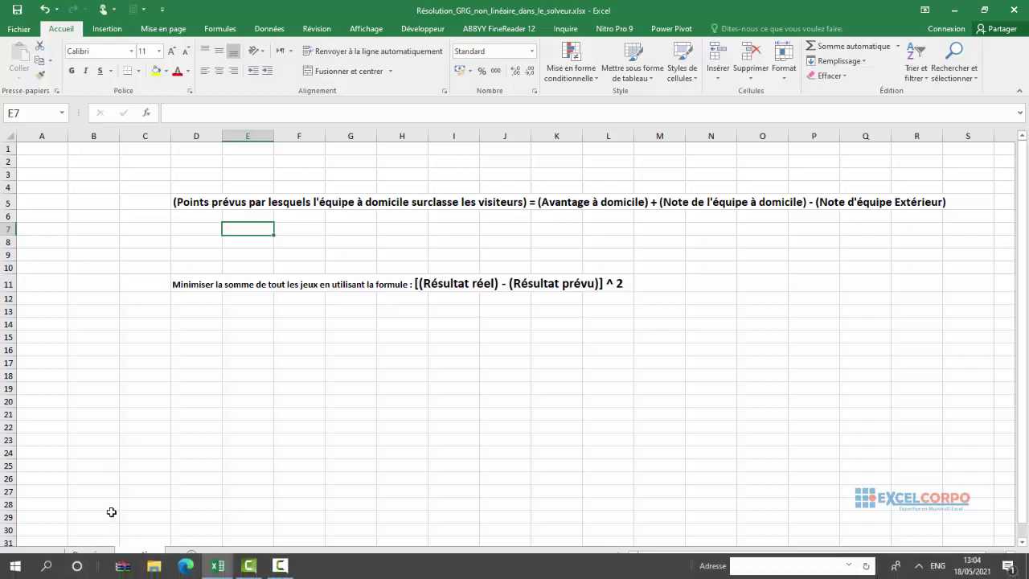
{"action": "left_click", "coordinate": [89, 555]}
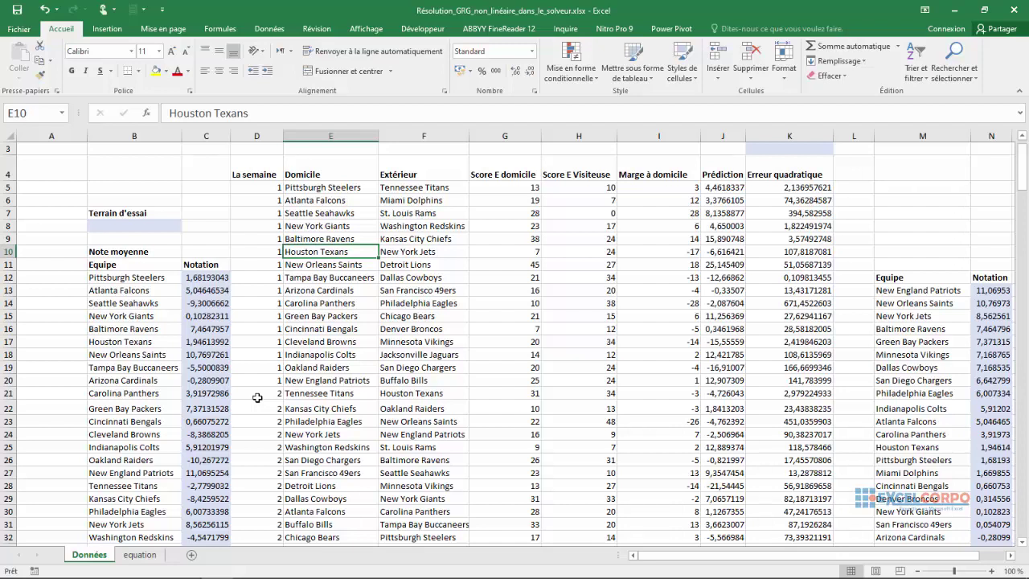
{"action": "left_click", "coordinate": [783, 177]}
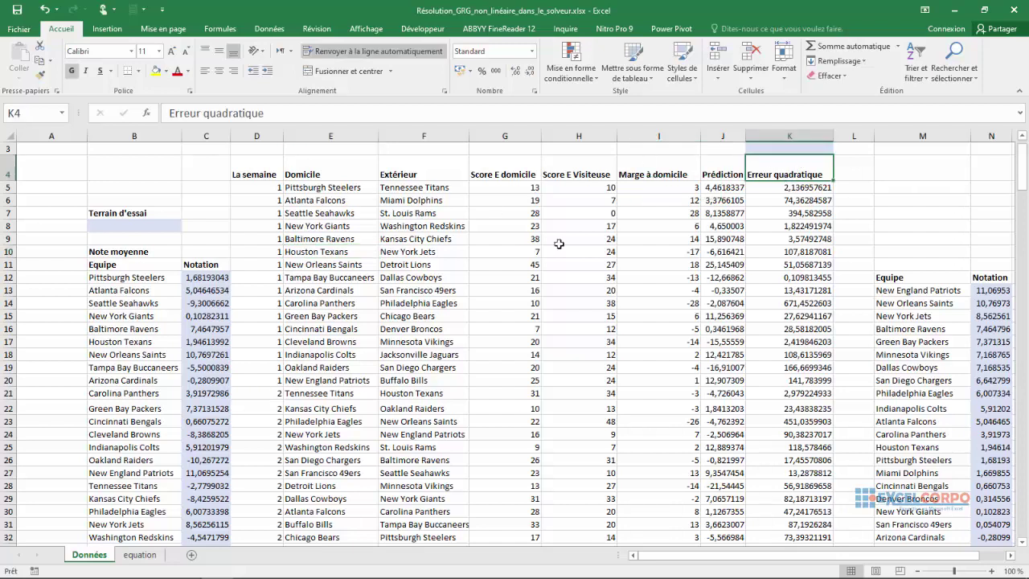
{"action": "left_click", "coordinate": [140, 554]}
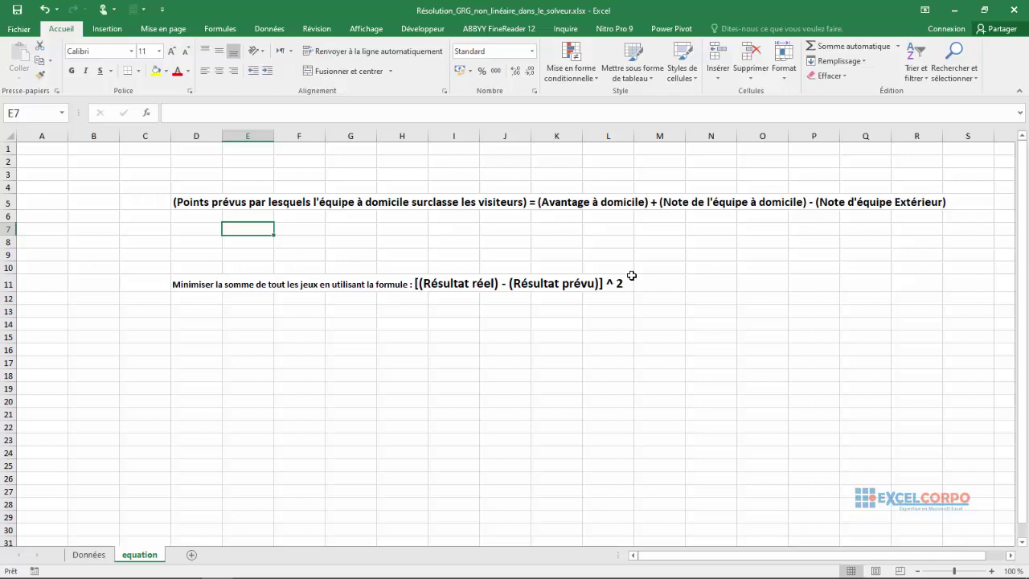
{"action": "left_click", "coordinate": [103, 555]}
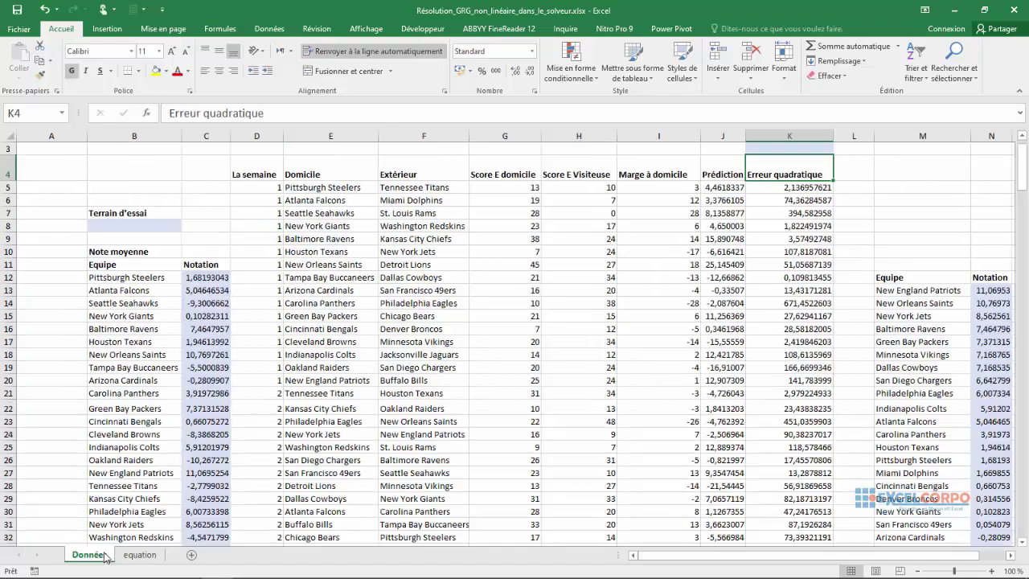
{"action": "left_click", "coordinate": [275, 379]}
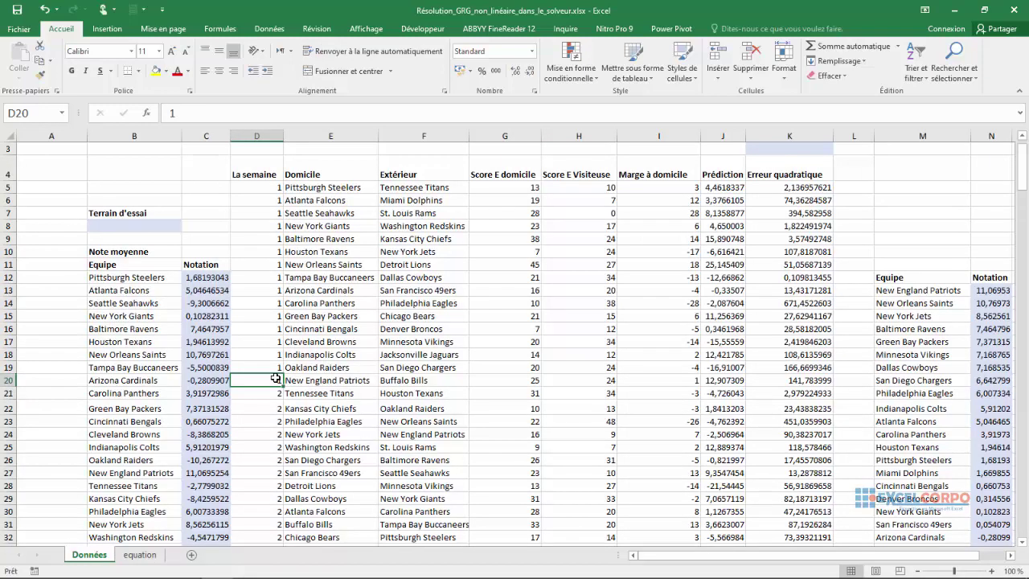
{"action": "key", "text": "Up"}
{"action": "key", "text": "Up"}
{"action": "key", "text": "Up"}
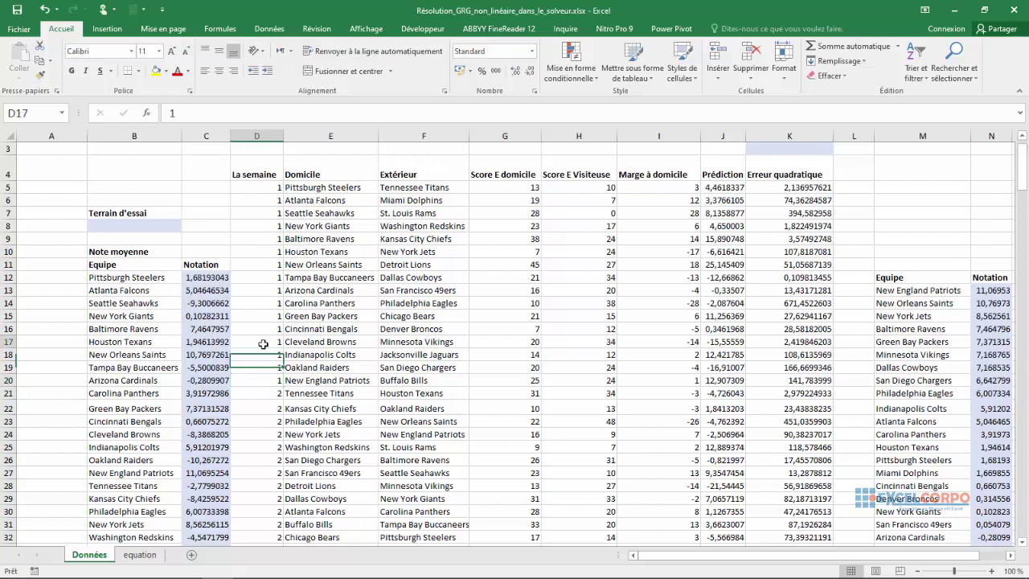
{"action": "left_click", "coordinate": [406, 305]}
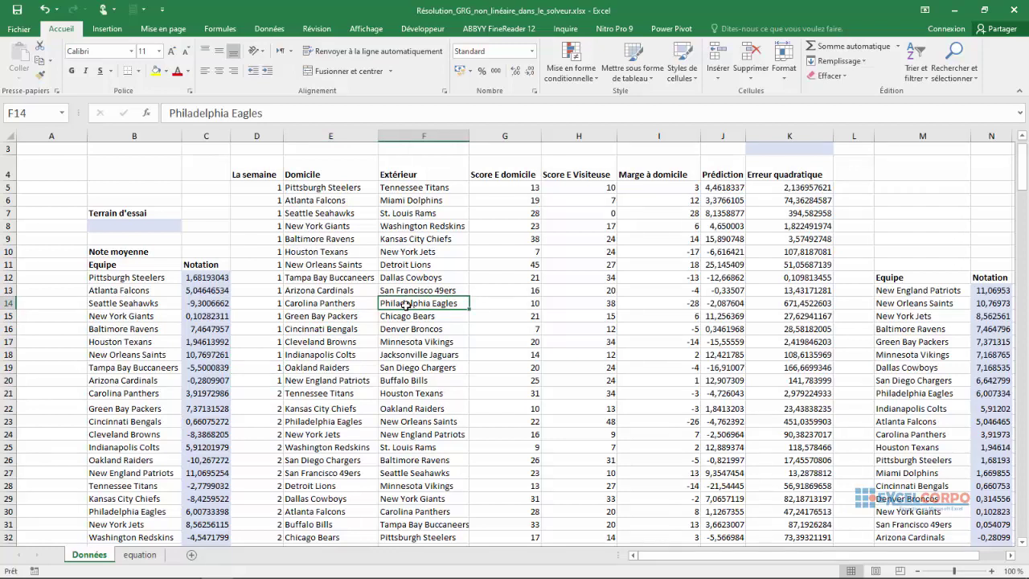
{"action": "left_click", "coordinate": [146, 224]}
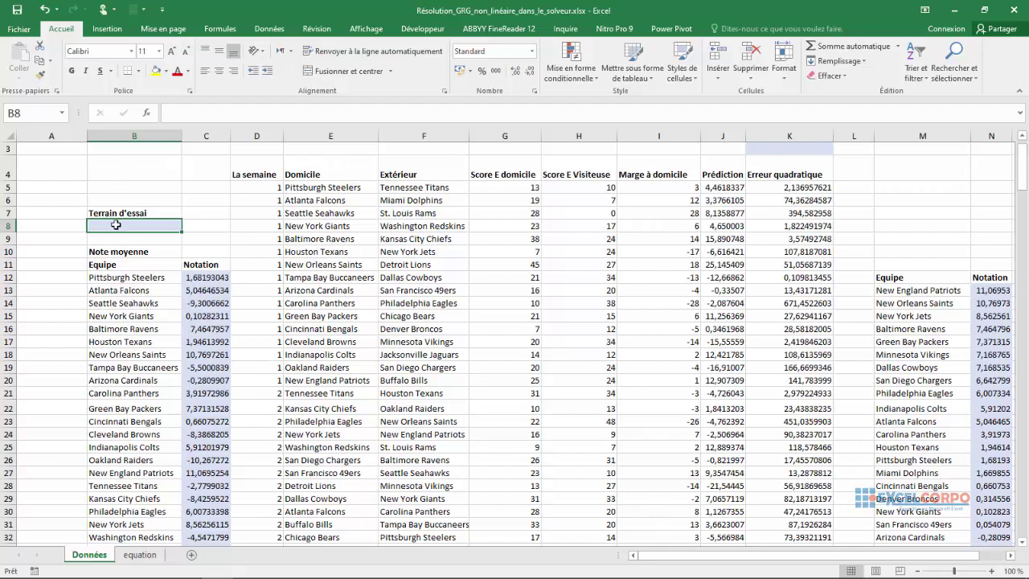
Step: Enter 5 as the home-field advantage in B8 and select the first game row 5
{"action": "type", "text": "5"}
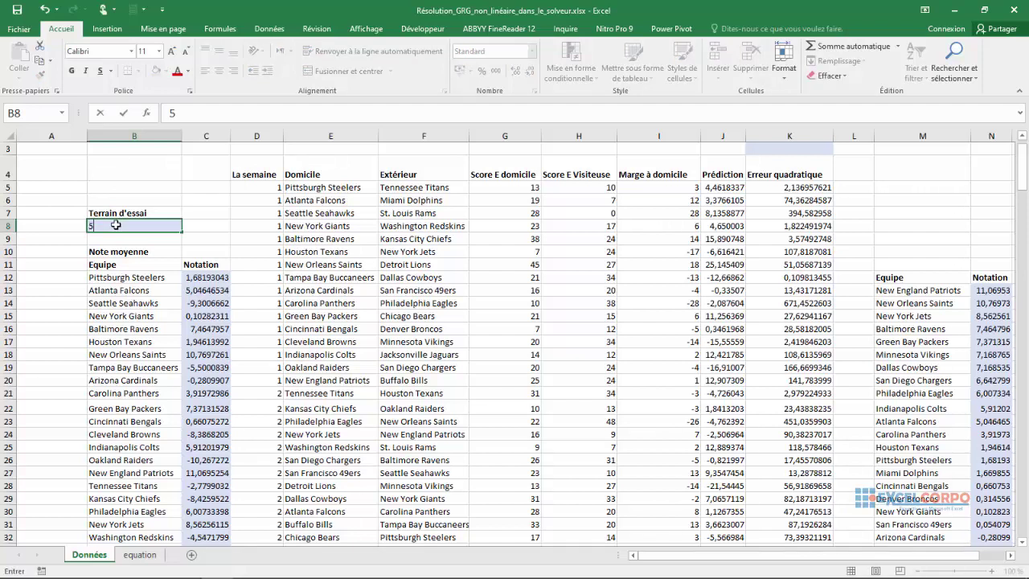
{"action": "key", "text": "Return"}
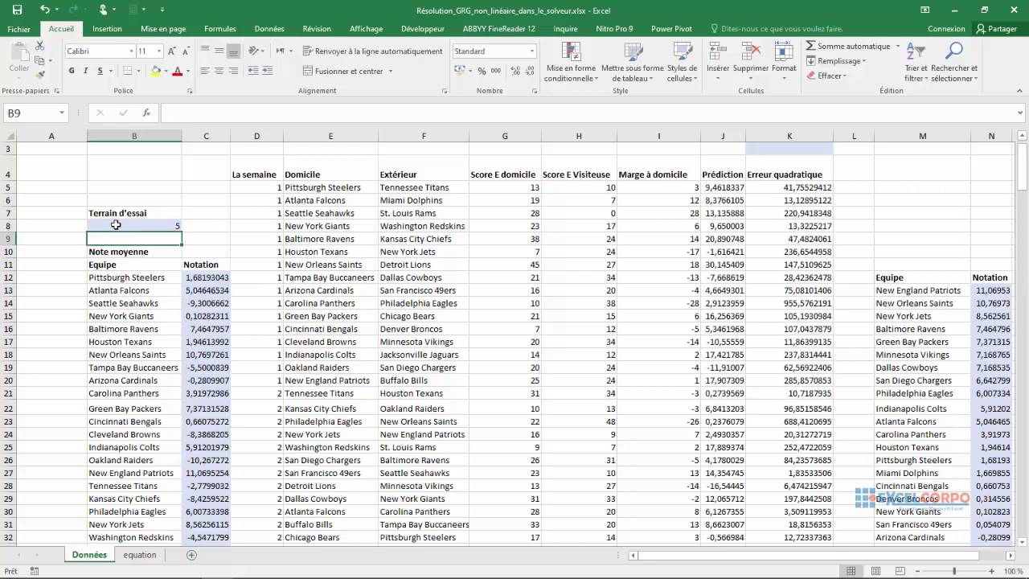
{"action": "left_click", "coordinate": [114, 225]}
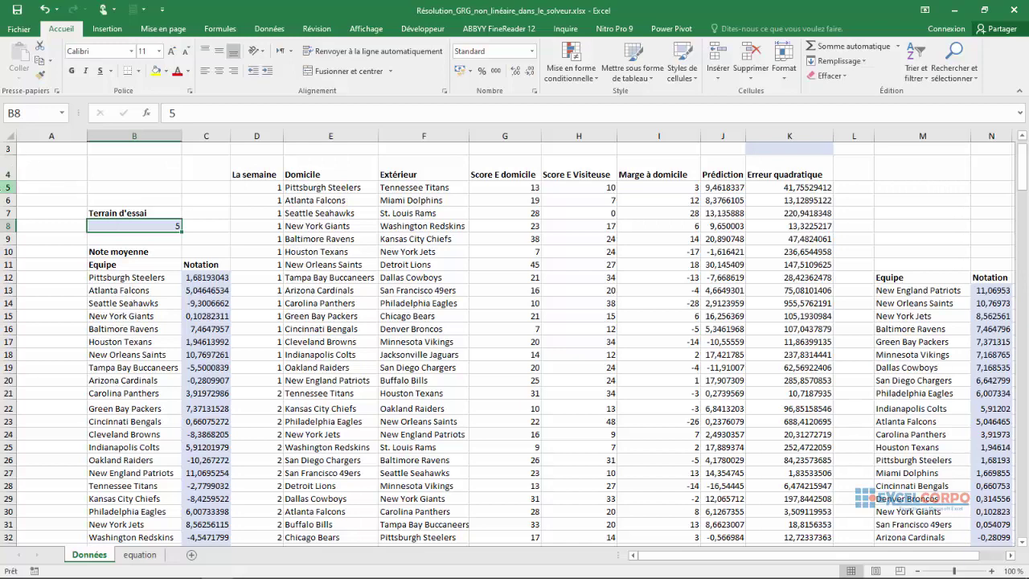
{"action": "left_click", "coordinate": [4, 187]}
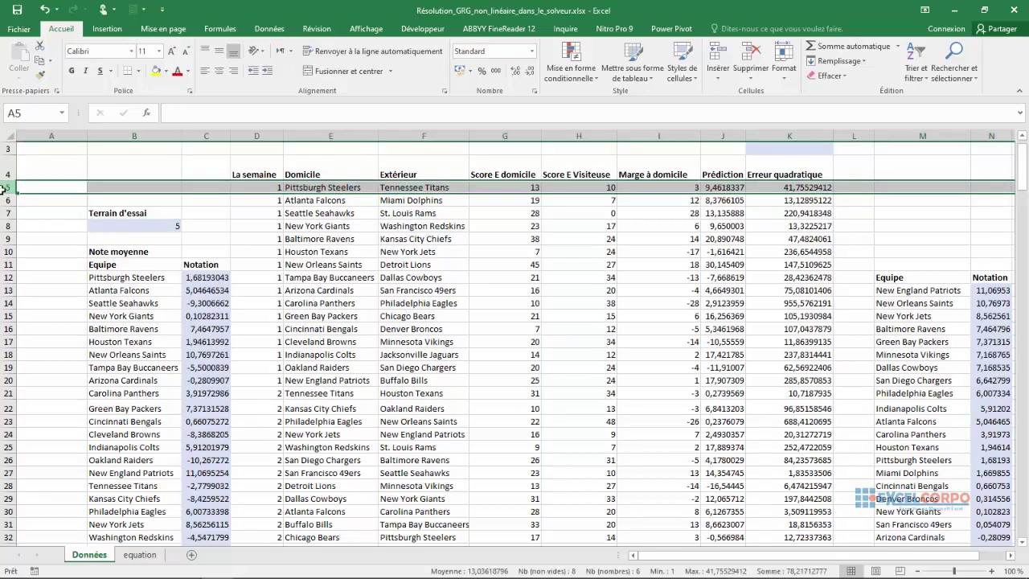
{"action": "left_click", "coordinate": [339, 131]}
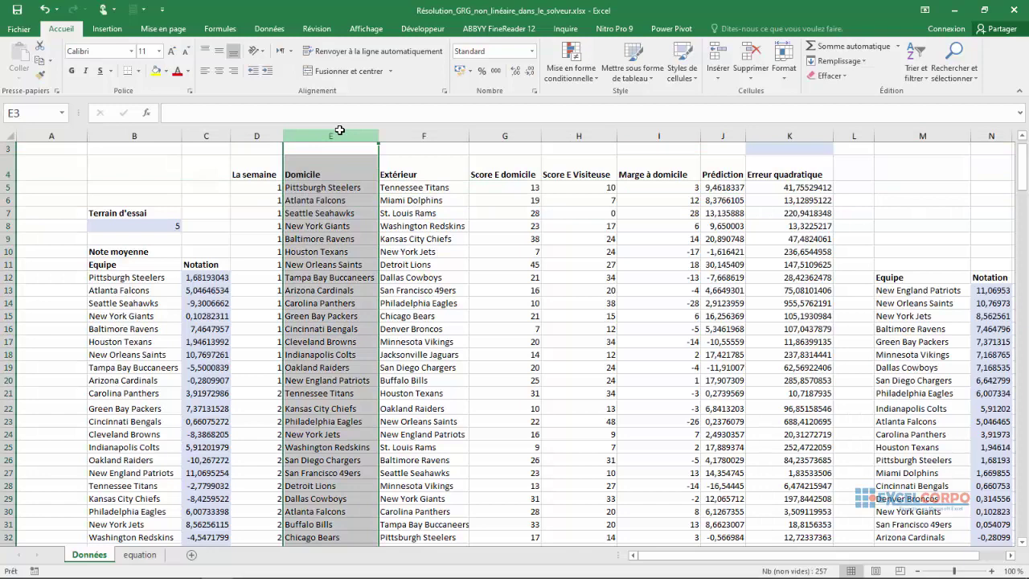
{"action": "left_click", "coordinate": [418, 132]}
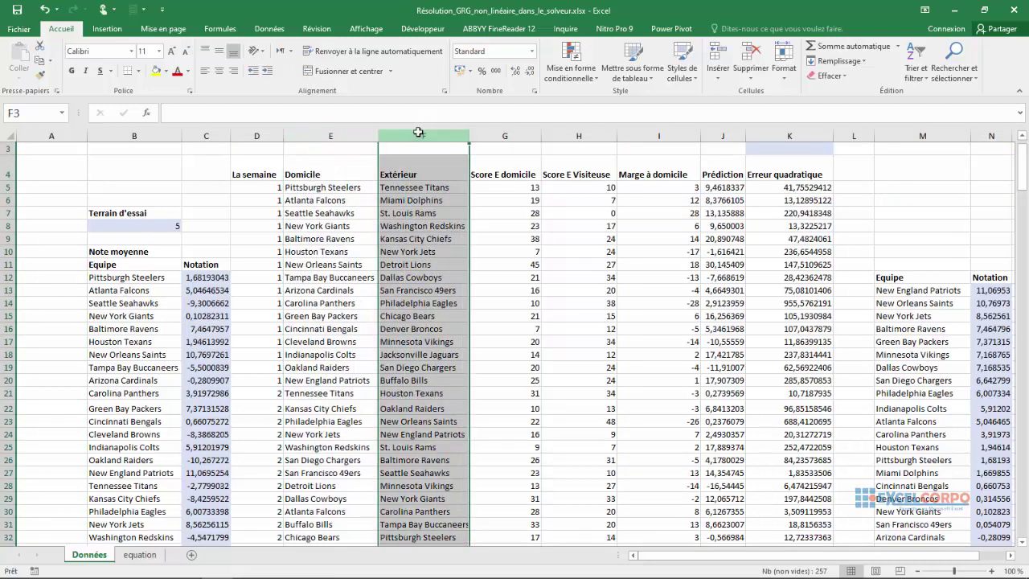
{"action": "left_click", "coordinate": [332, 132]}
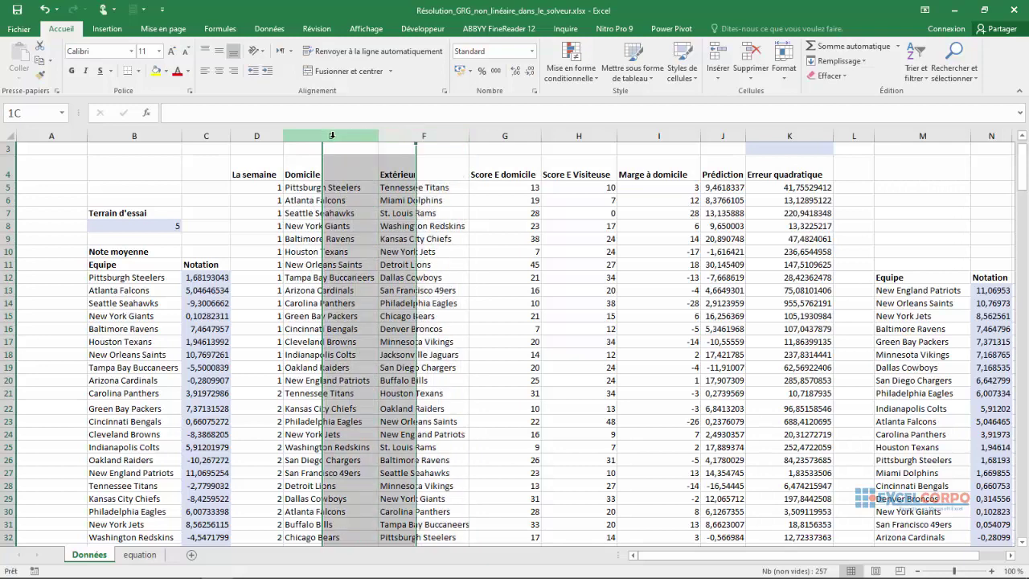
{"action": "left_click", "coordinate": [341, 189]}
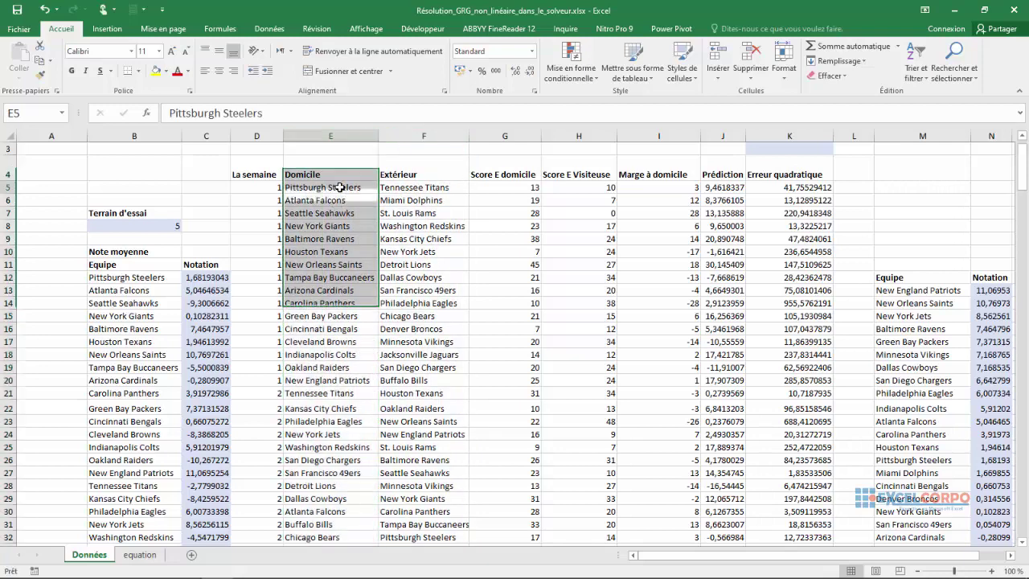
{"action": "left_click", "coordinate": [444, 135]}
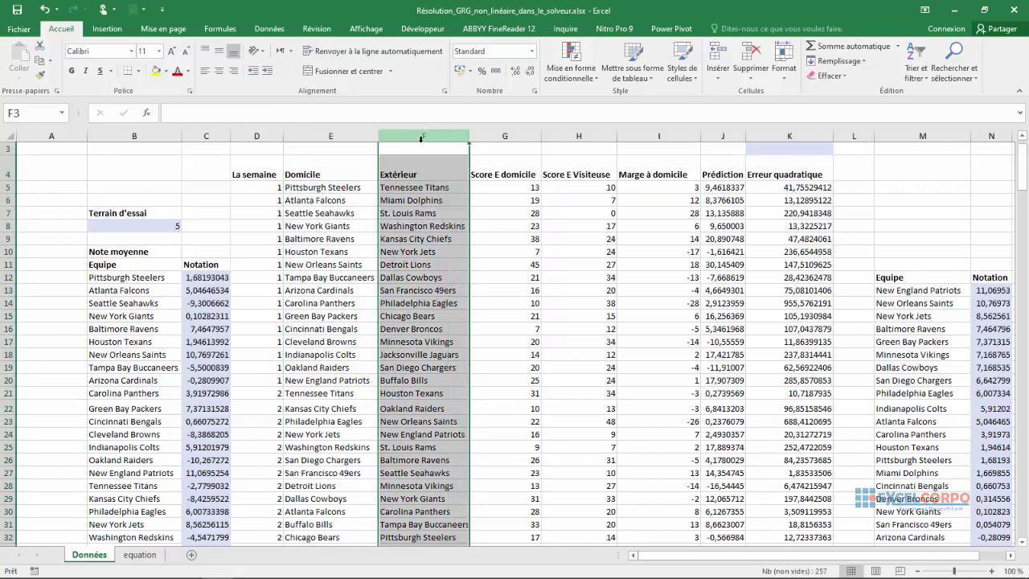
{"action": "left_click", "coordinate": [435, 188]}
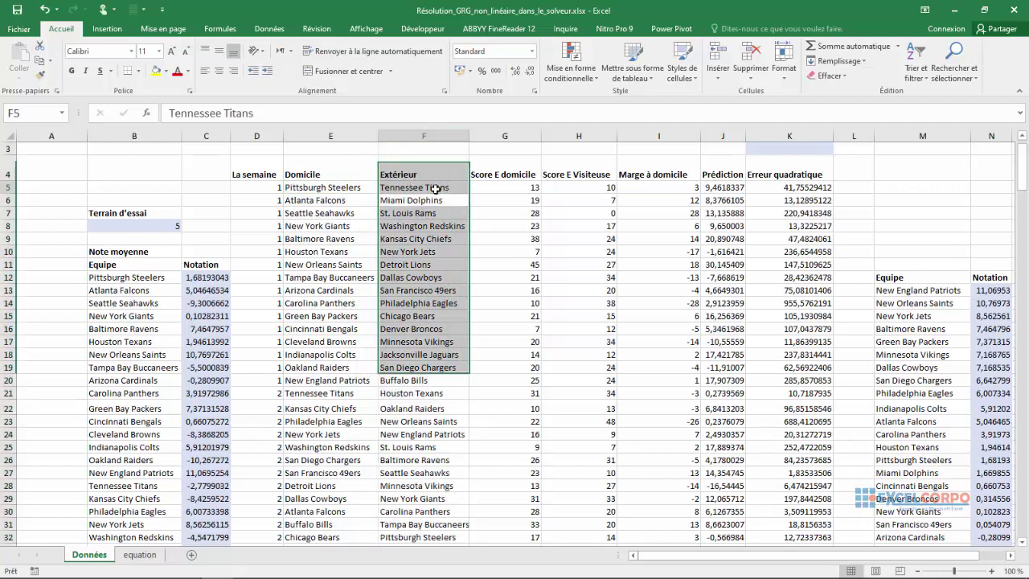
{"action": "left_click", "coordinate": [333, 201]}
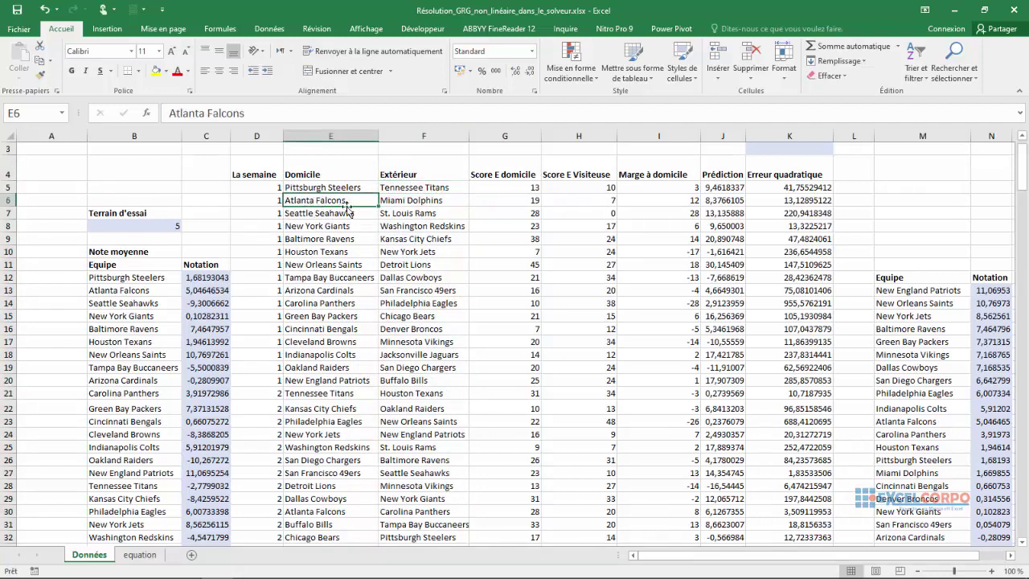
{"action": "left_click", "coordinate": [428, 137]}
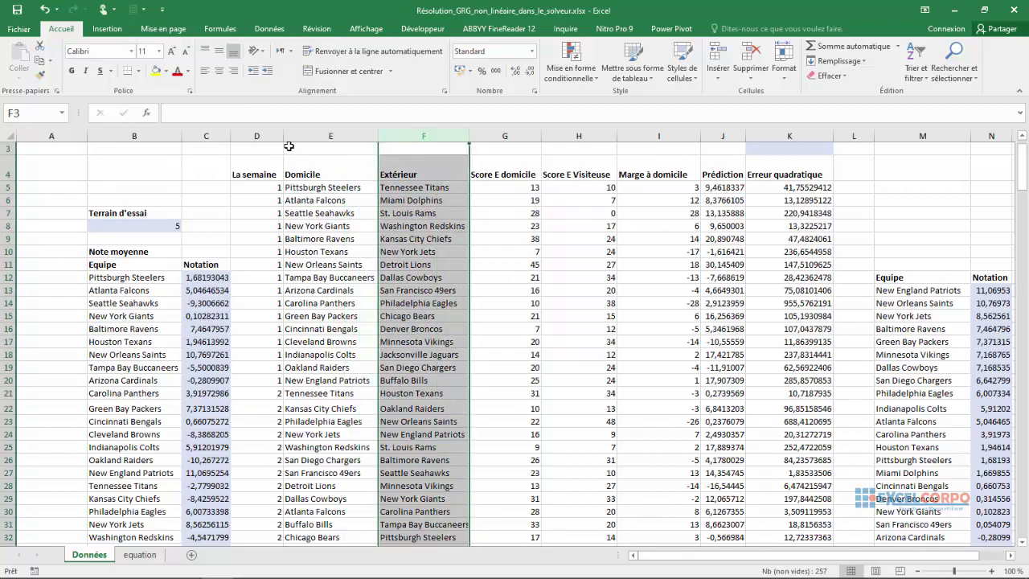
{"action": "left_click", "coordinate": [453, 201]}
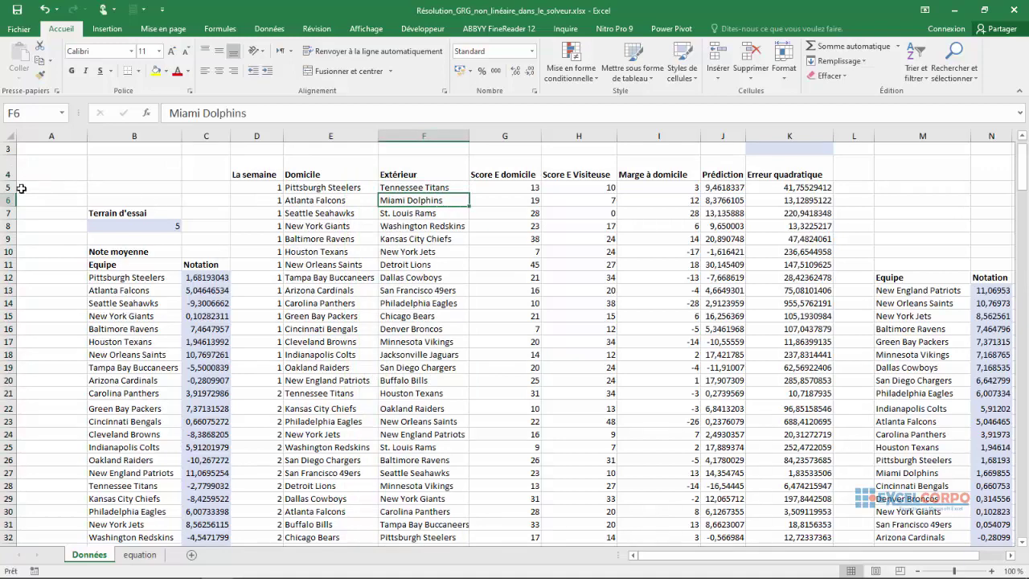
{"action": "left_click", "coordinate": [432, 188]}
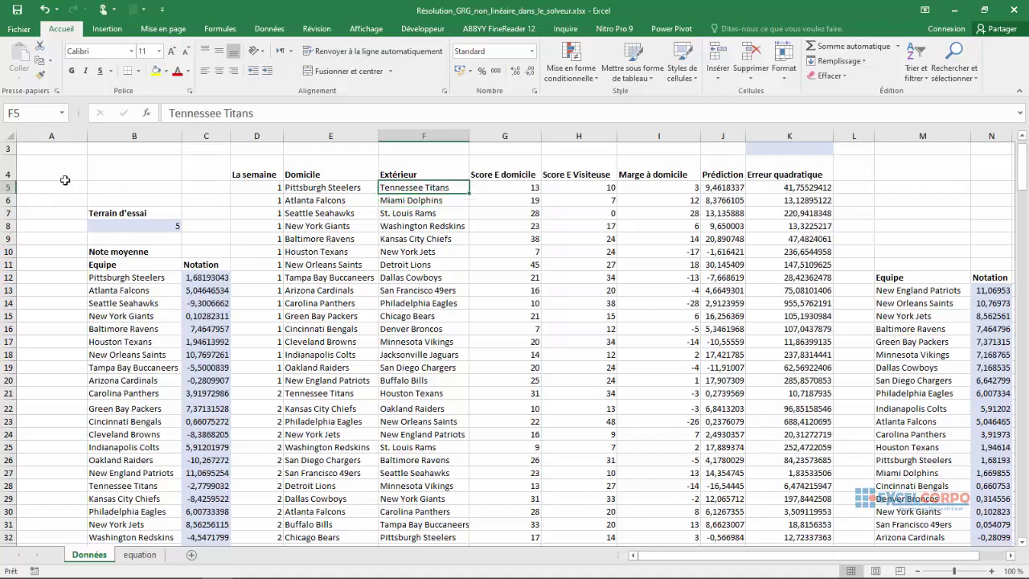
{"action": "left_click", "coordinate": [8, 188]}
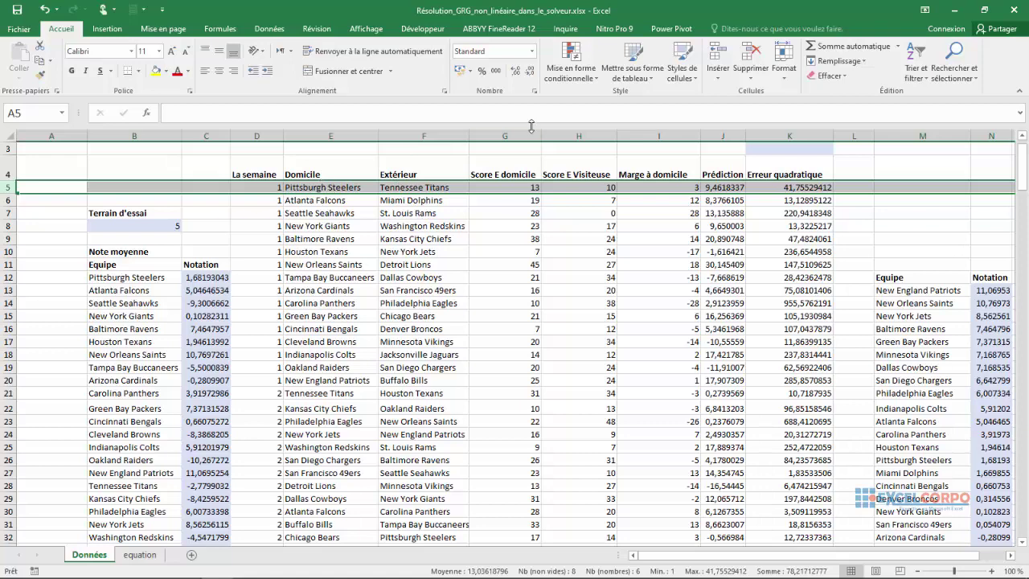
{"action": "left_click", "coordinate": [511, 134]}
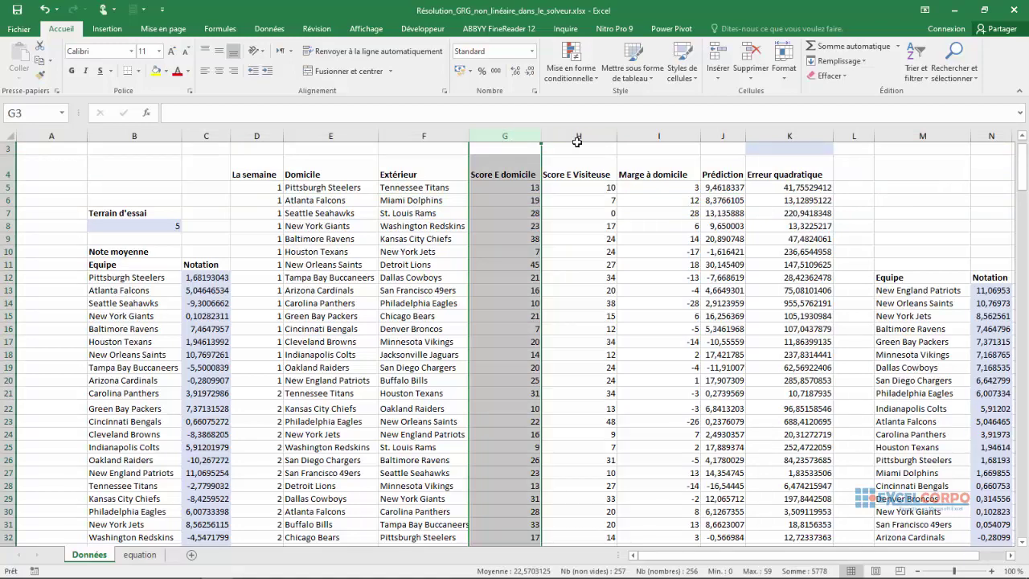
{"action": "key", "text": "Right"}
{"action": "left_click", "coordinate": [570, 133]}
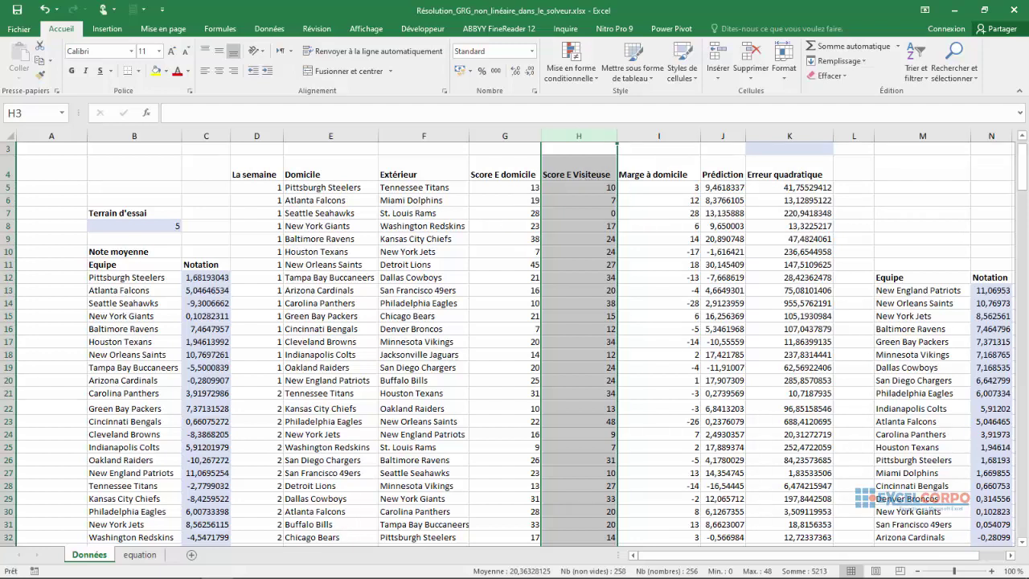
{"action": "left_click", "coordinate": [277, 566]}
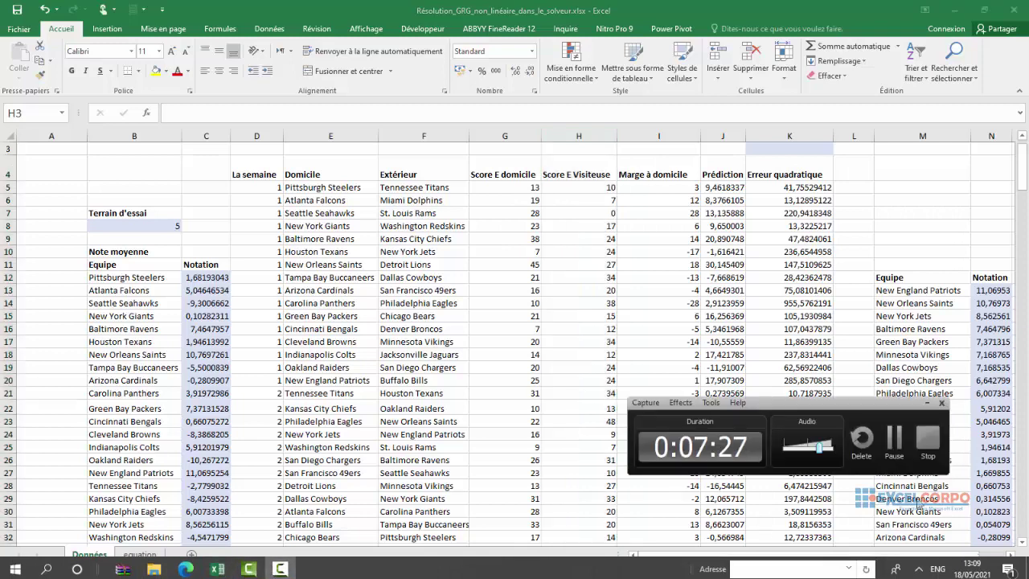
{"action": "left_click", "coordinate": [912, 521]}
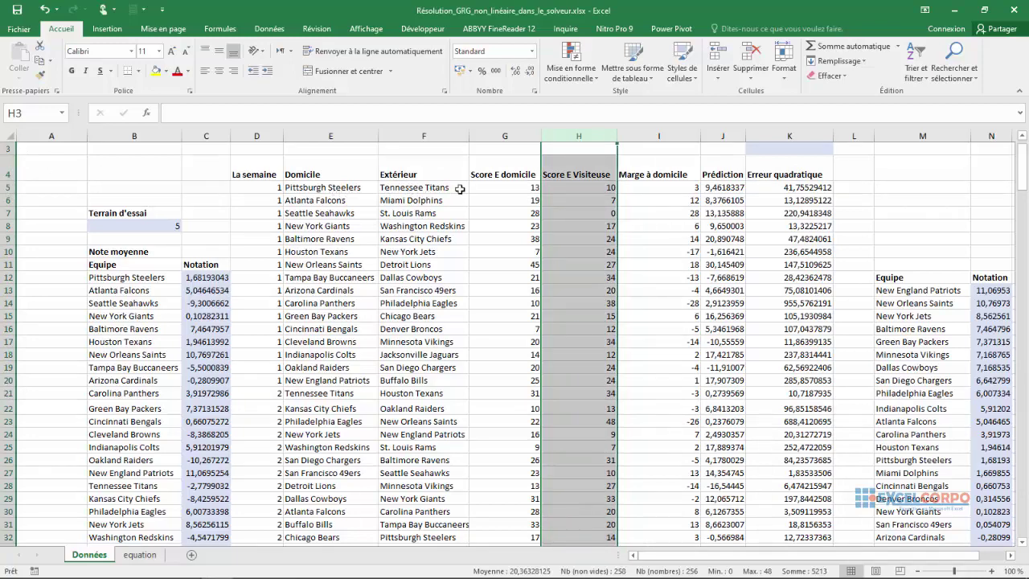
{"action": "left_click", "coordinate": [534, 188]}
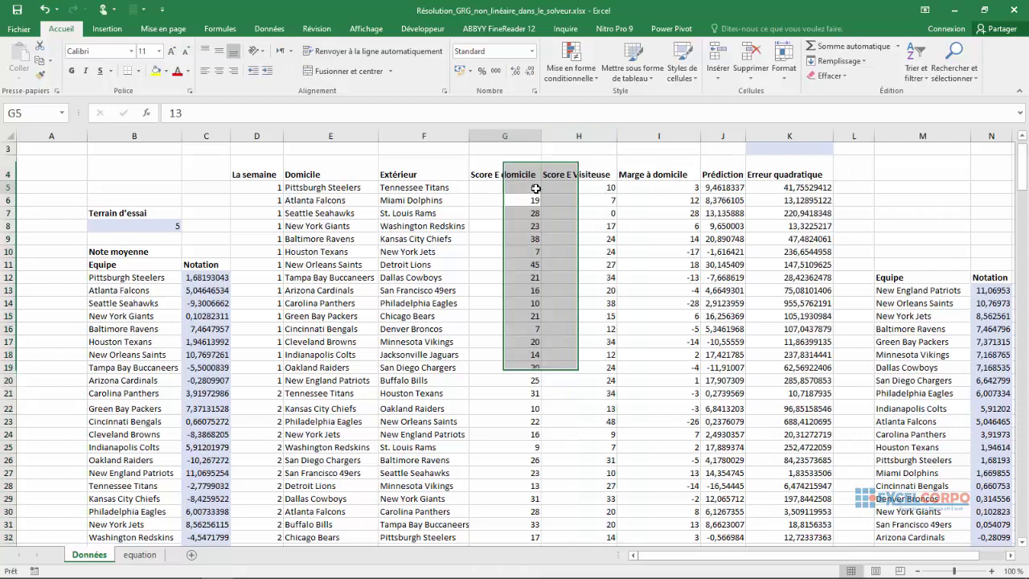
{"action": "left_click", "coordinate": [599, 185]}
{"action": "left_click", "coordinate": [529, 177]}
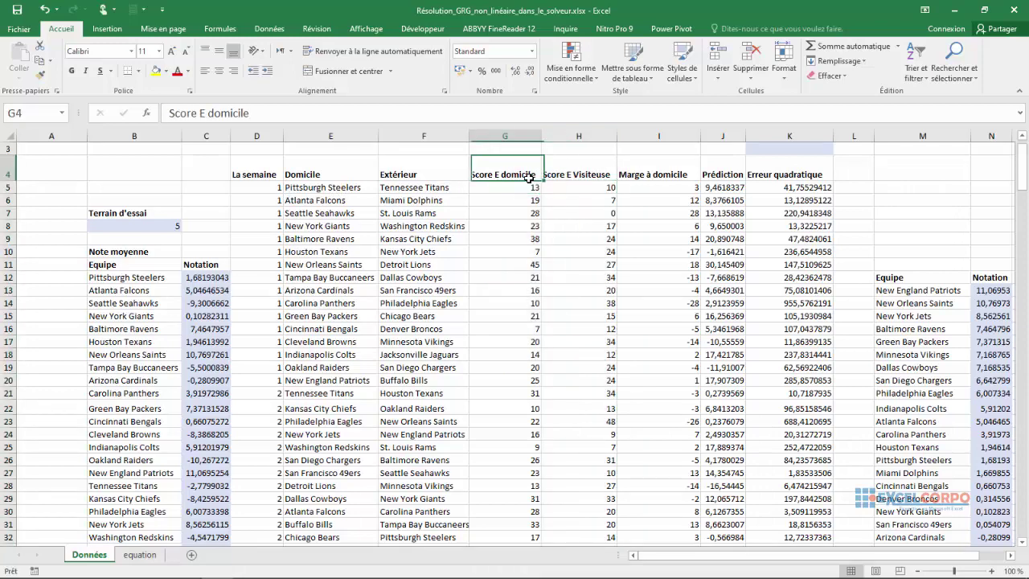
{"action": "left_click", "coordinate": [507, 188]}
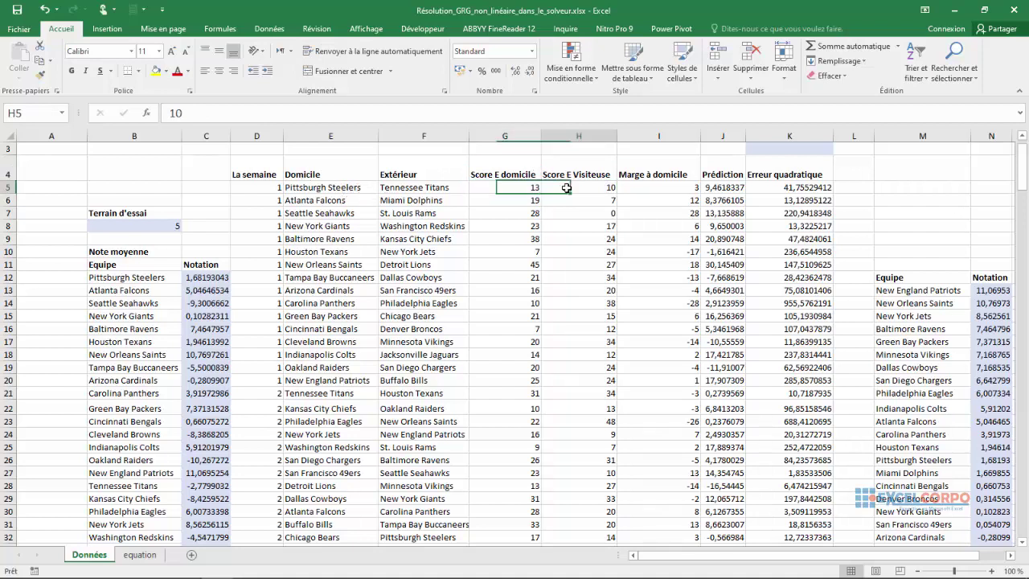
{"action": "left_click", "coordinate": [427, 187]}
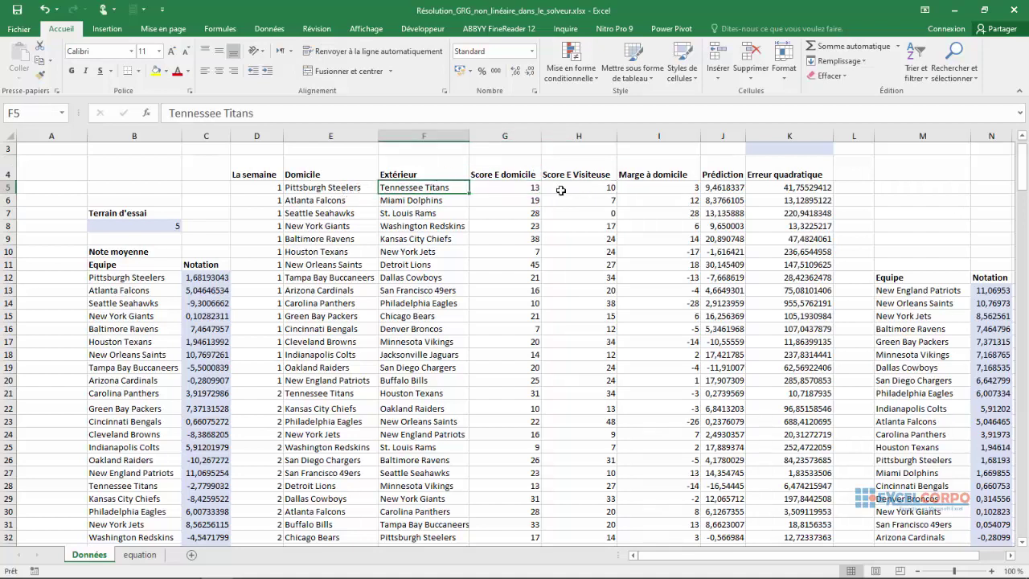
{"action": "left_click", "coordinate": [528, 190]}
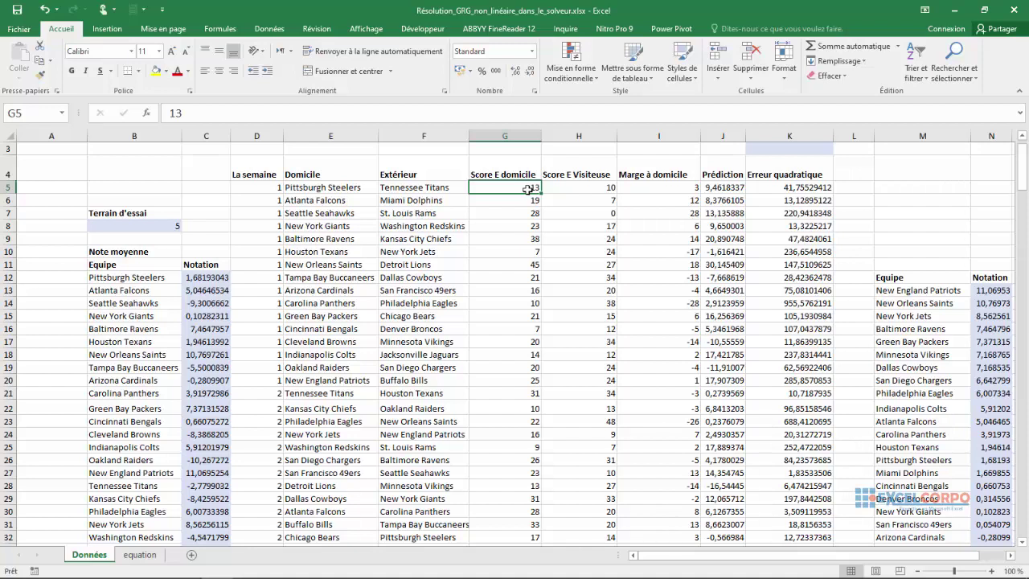
{"action": "left_click", "coordinate": [604, 188]}
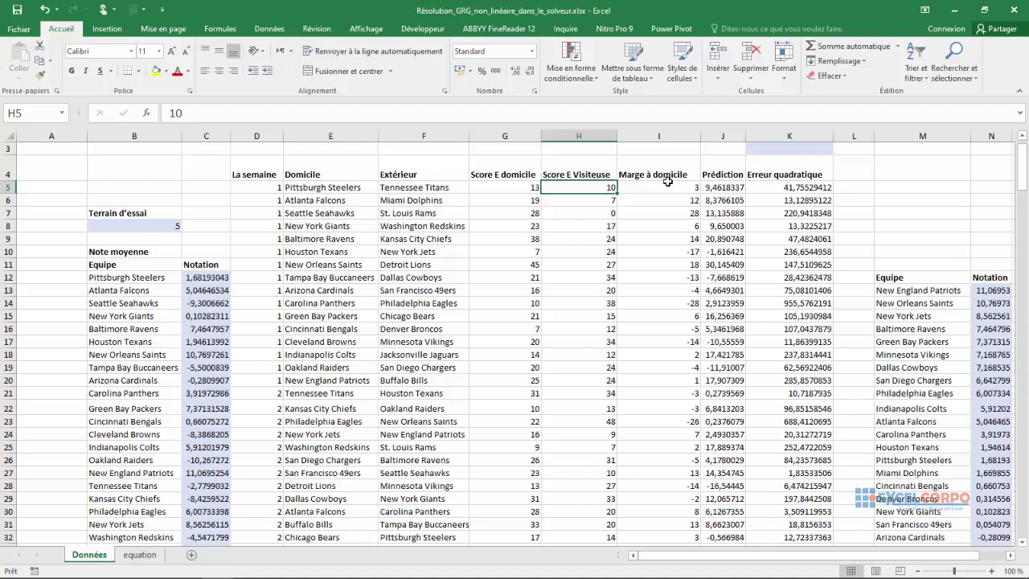
{"action": "left_click", "coordinate": [654, 133]}
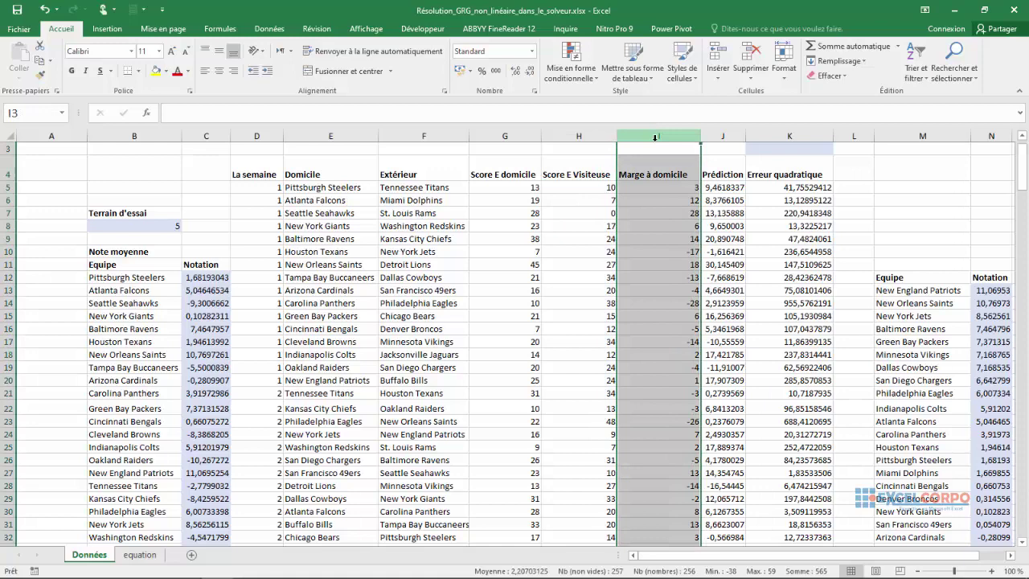
{"action": "left_click", "coordinate": [632, 186]}
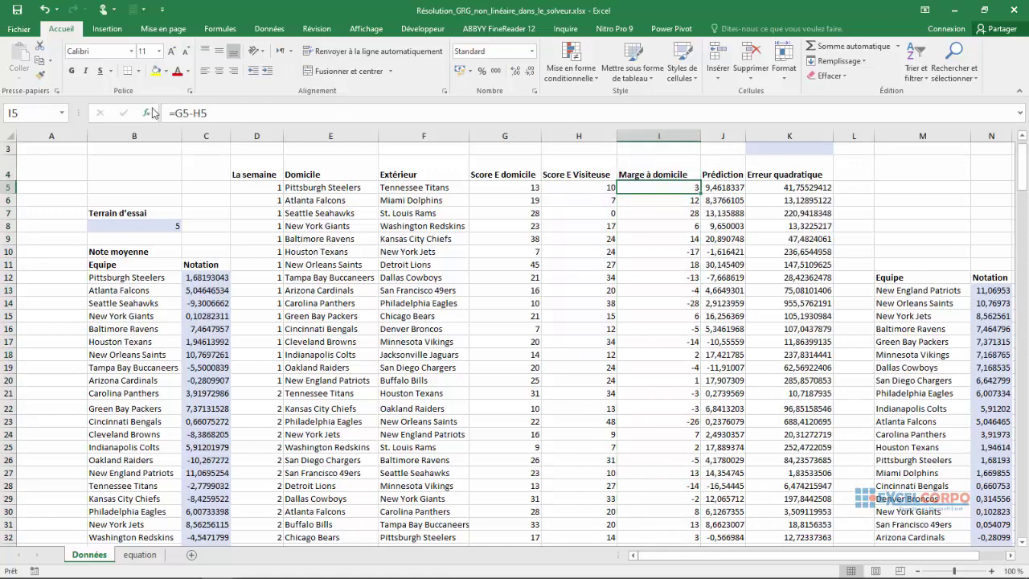
{"action": "left_click", "coordinate": [184, 113]}
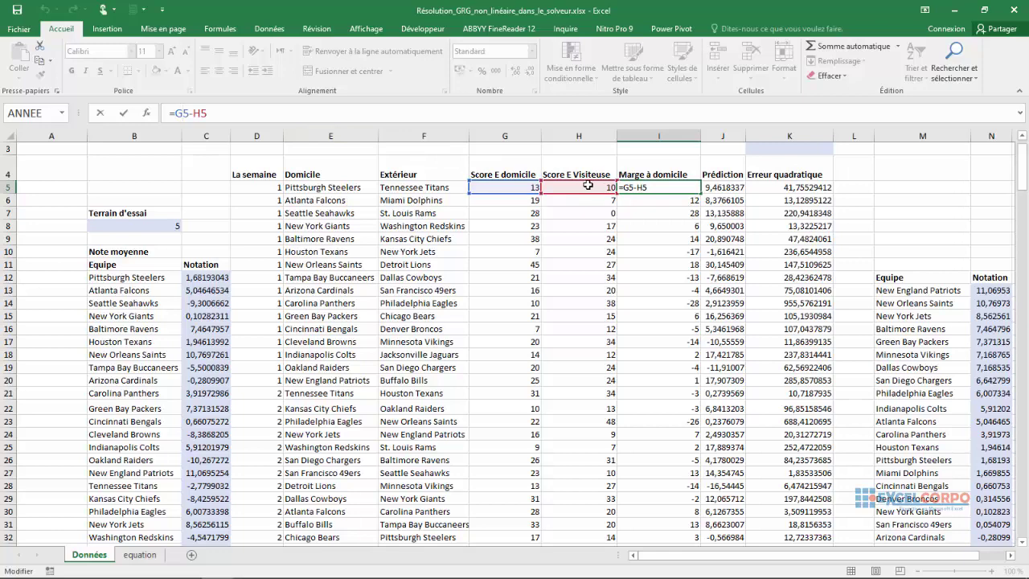
{"action": "key", "text": "Return"}
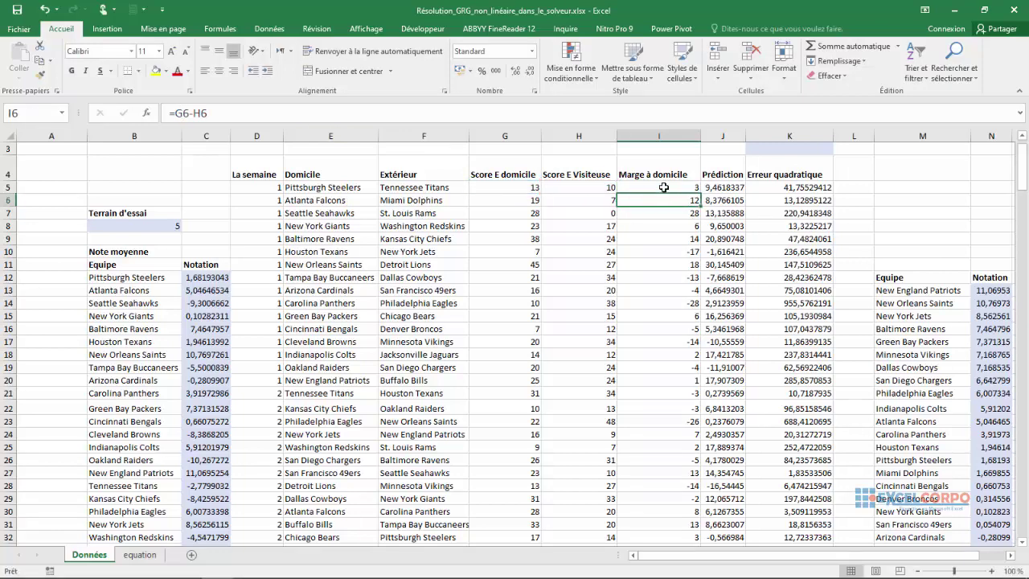
{"action": "left_click", "coordinate": [664, 187]}
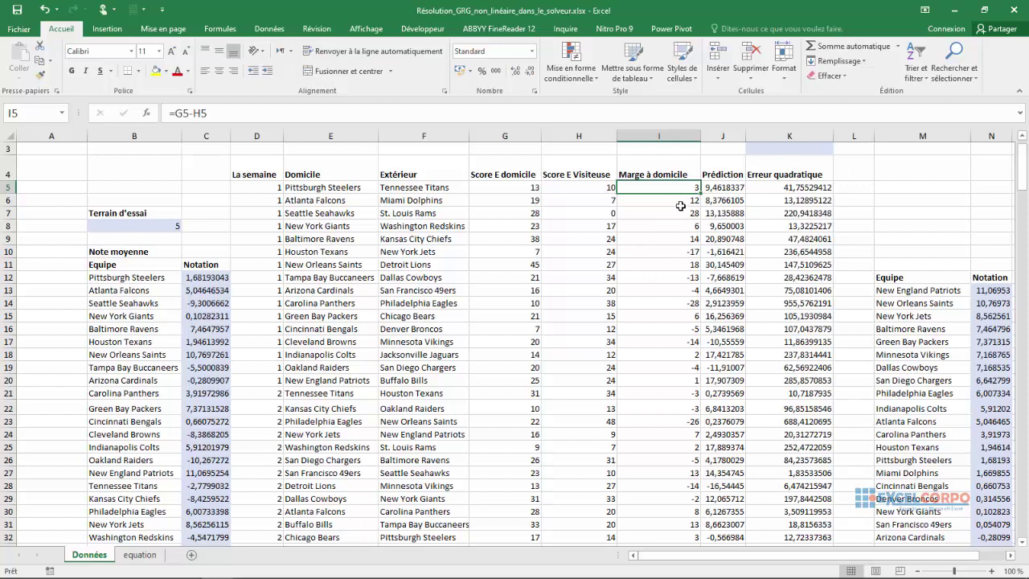
{"action": "left_click", "coordinate": [679, 204]}
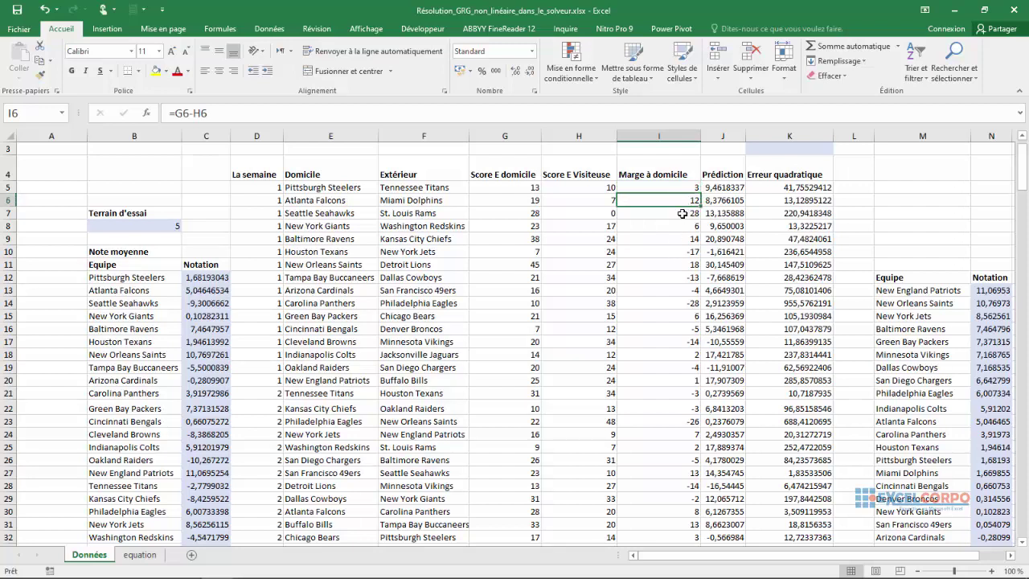
{"action": "left_click", "coordinate": [681, 214]}
{"action": "left_click", "coordinate": [678, 226]}
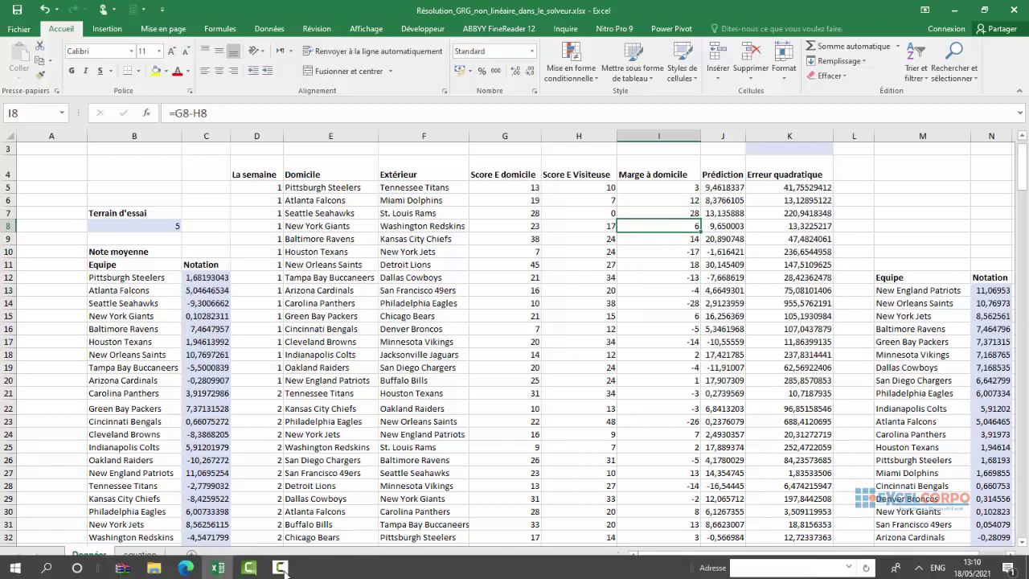
{"action": "left_click", "coordinate": [280, 566]}
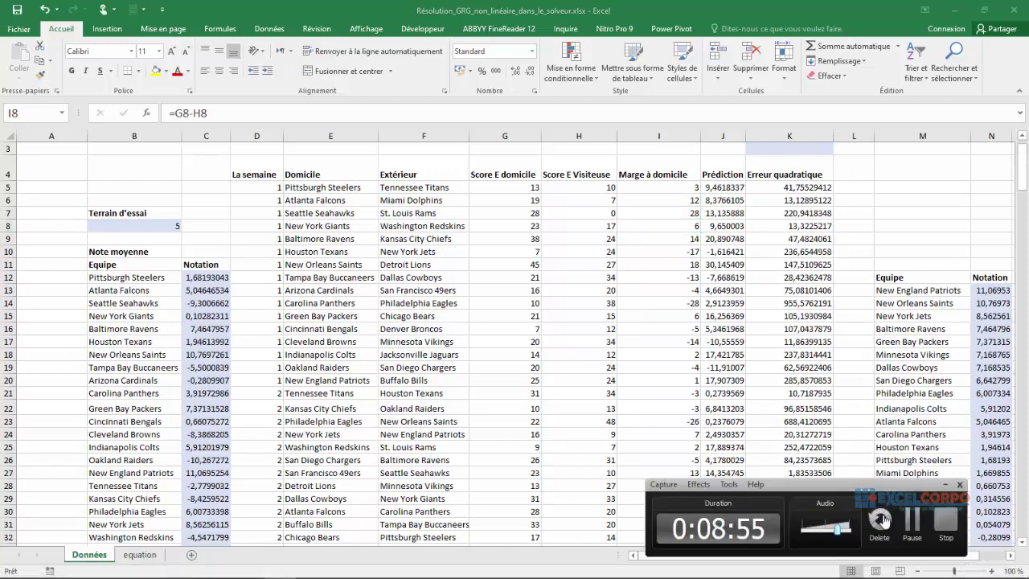
{"action": "left_click", "coordinate": [912, 518]}
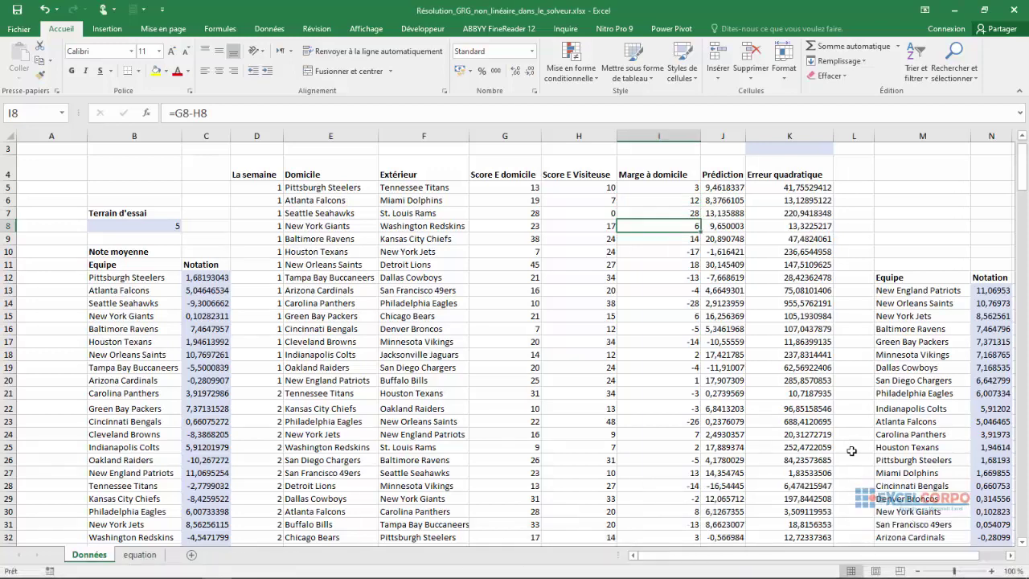
{"action": "left_click", "coordinate": [725, 131]}
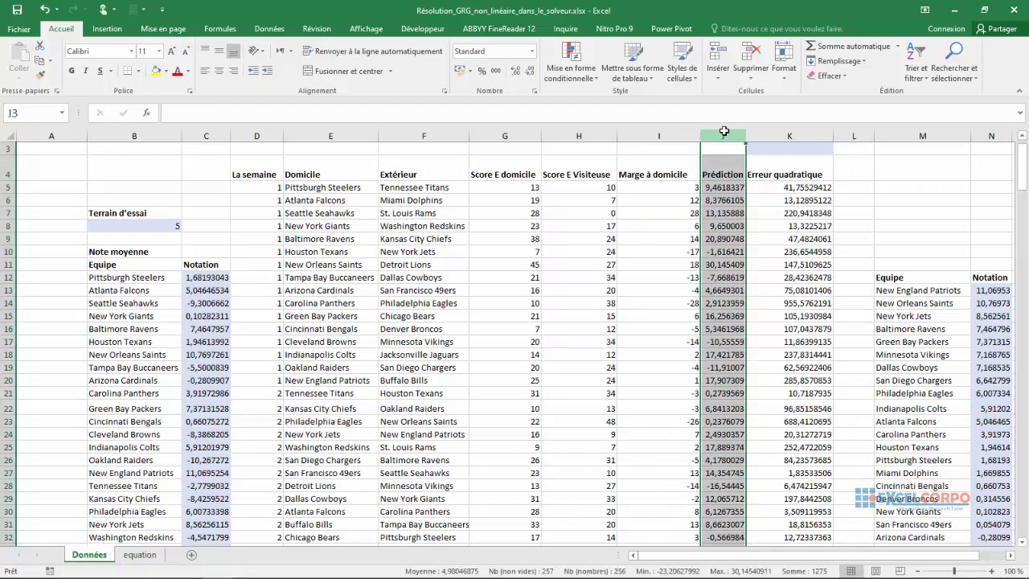
{"action": "left_click_drag", "start_coordinate": [712, 184], "coordinate": [722, 264]}
{"action": "left_click", "coordinate": [713, 185]}
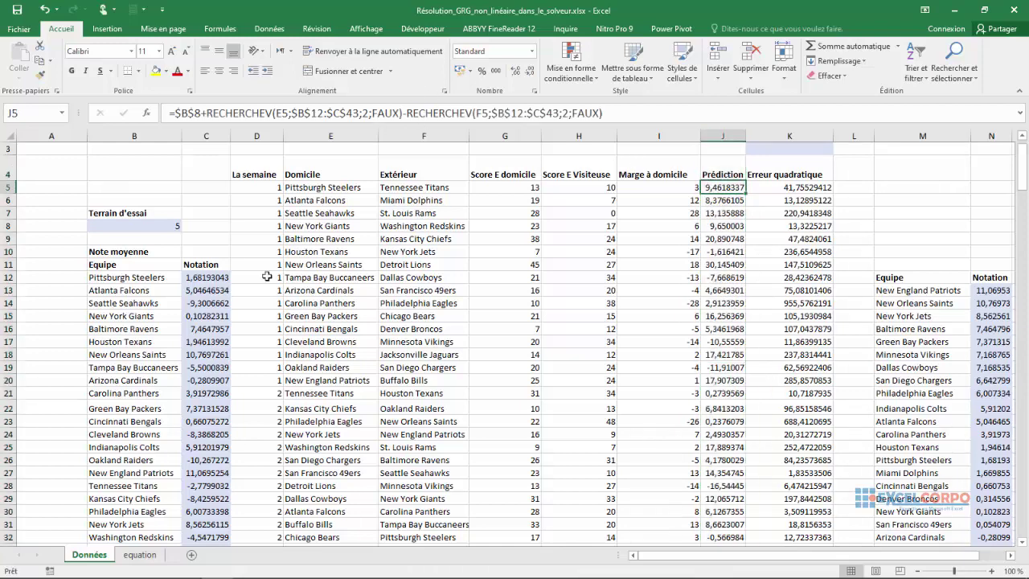
{"action": "left_click", "coordinate": [139, 554]}
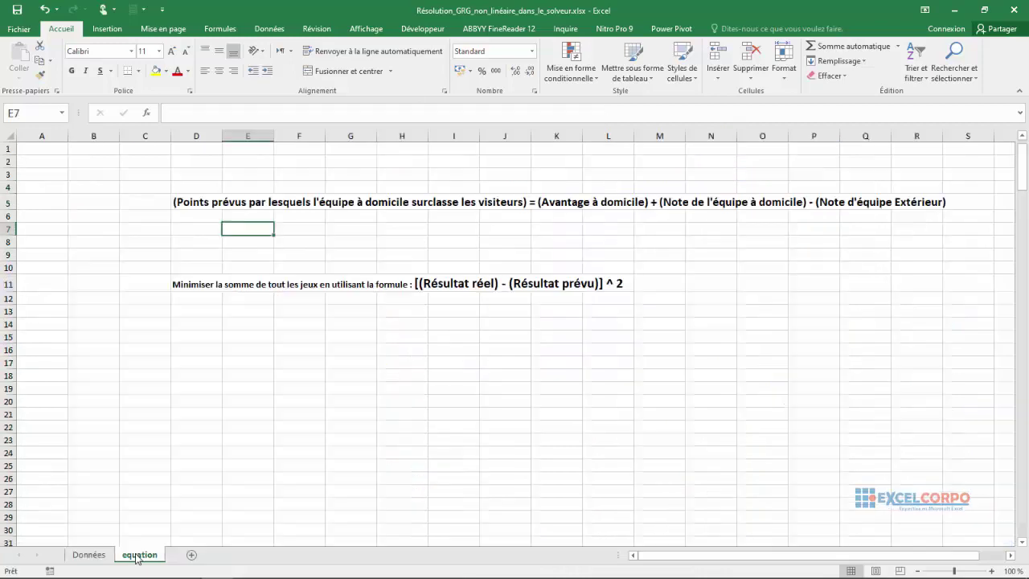
{"action": "left_click", "coordinate": [233, 203]}
{"action": "left_click", "coordinate": [213, 201]}
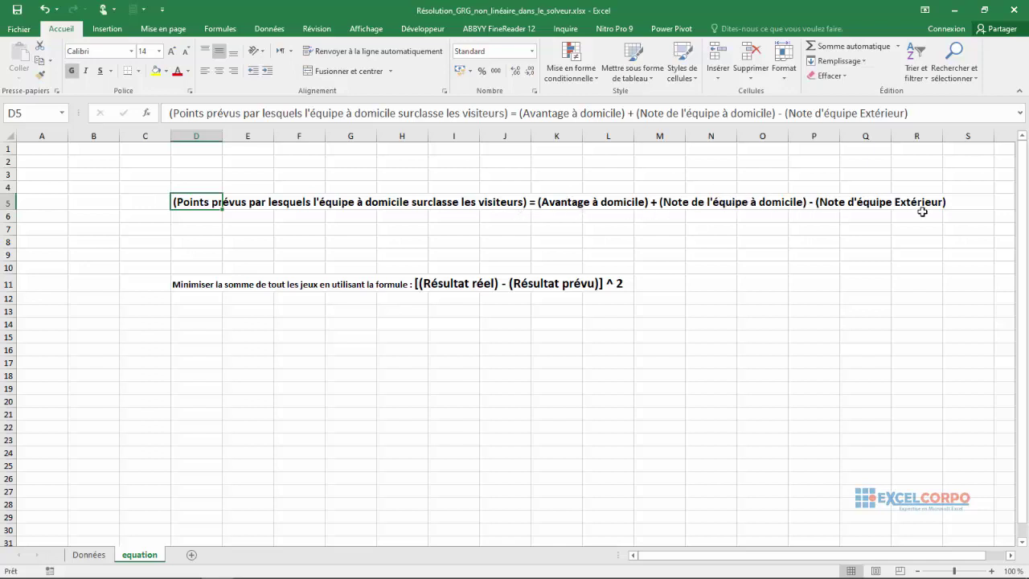
{"action": "left_click", "coordinate": [88, 555]}
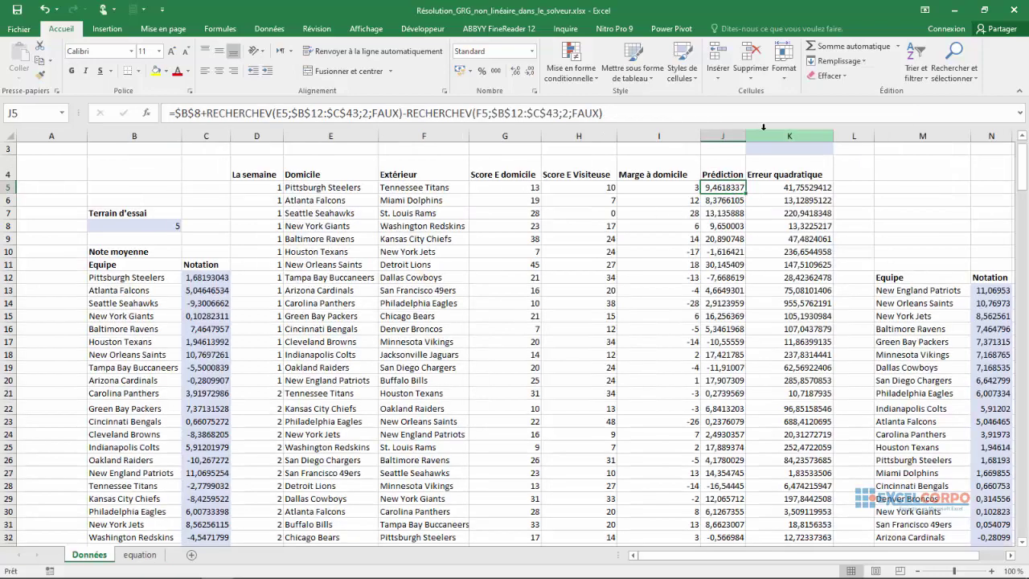
Step: Widen the Prédiction column and display the first game's prediction formula
{"action": "left_click_drag", "start_coordinate": [747, 132], "coordinate": [767, 133]}
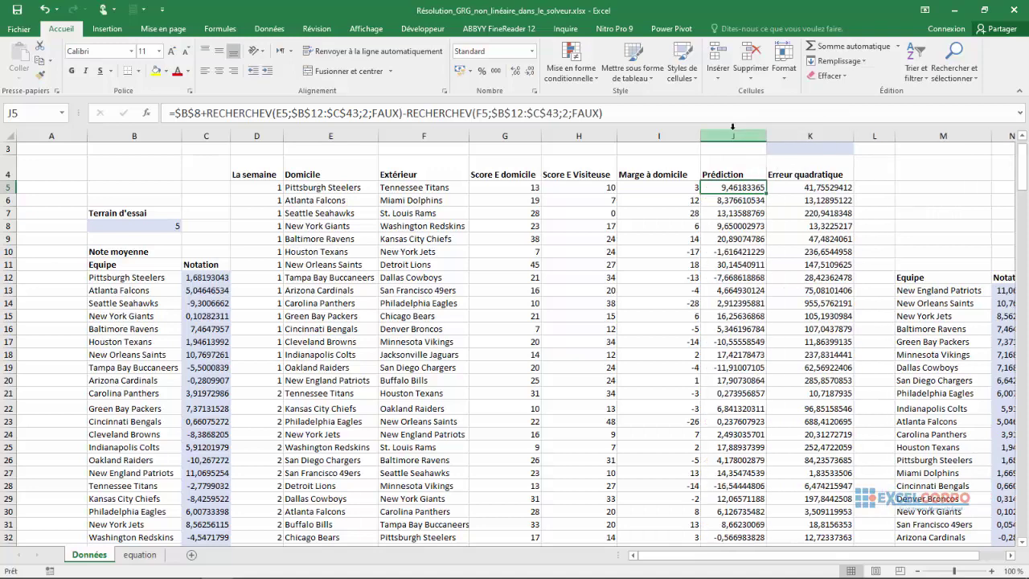
{"action": "left_click", "coordinate": [733, 131]}
{"action": "left_click", "coordinate": [715, 200]}
{"action": "left_click", "coordinate": [718, 188]}
Step: Walk through J5's home and away RECHERCHEV lookups in $B$12:$C$43 plus the $B$8 home advantage
{"action": "left_click", "coordinate": [285, 114]}
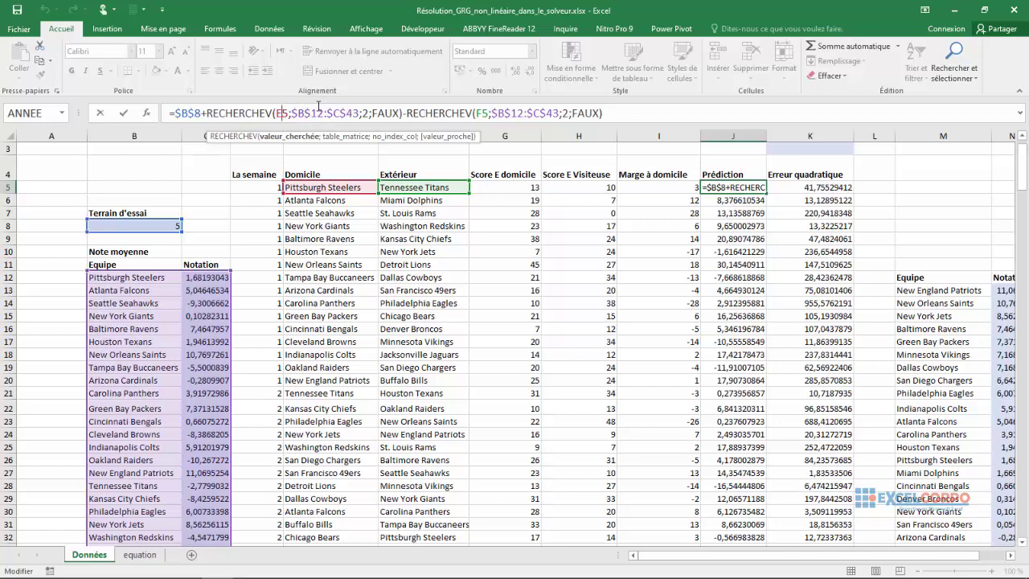
{"action": "left_click", "coordinate": [324, 113]}
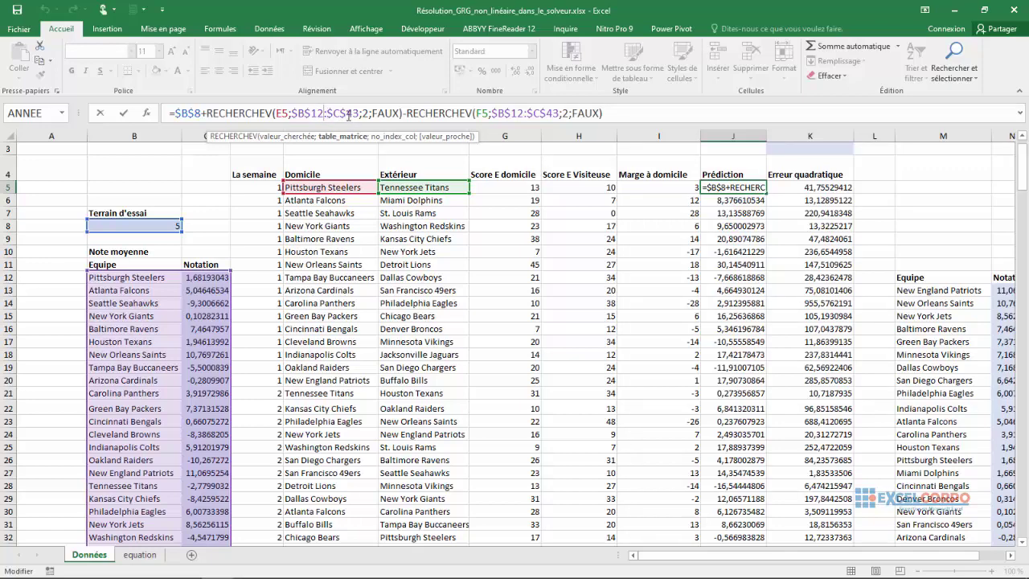
{"action": "left_click", "coordinate": [399, 113]}
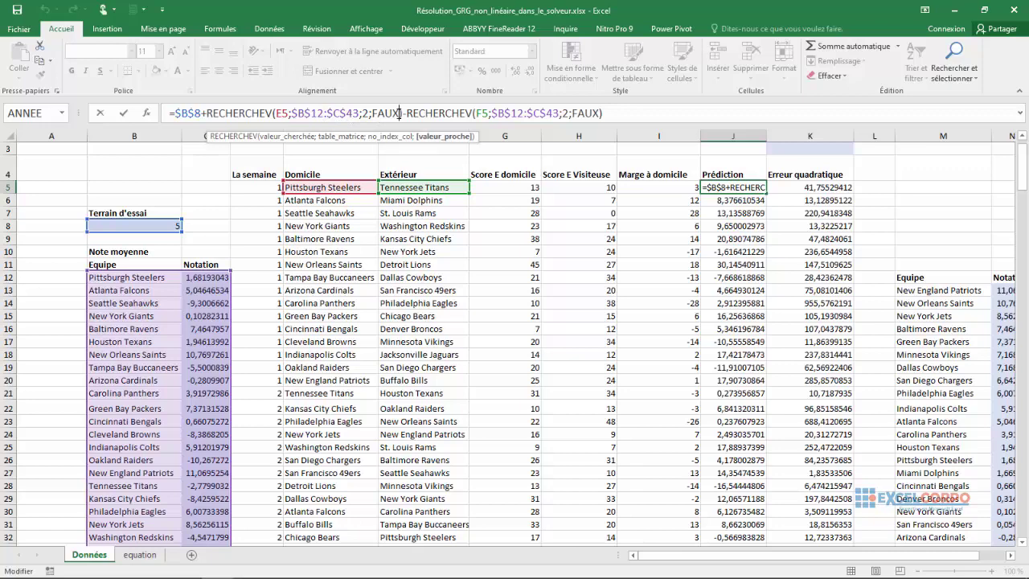
{"action": "left_click", "coordinate": [445, 113]}
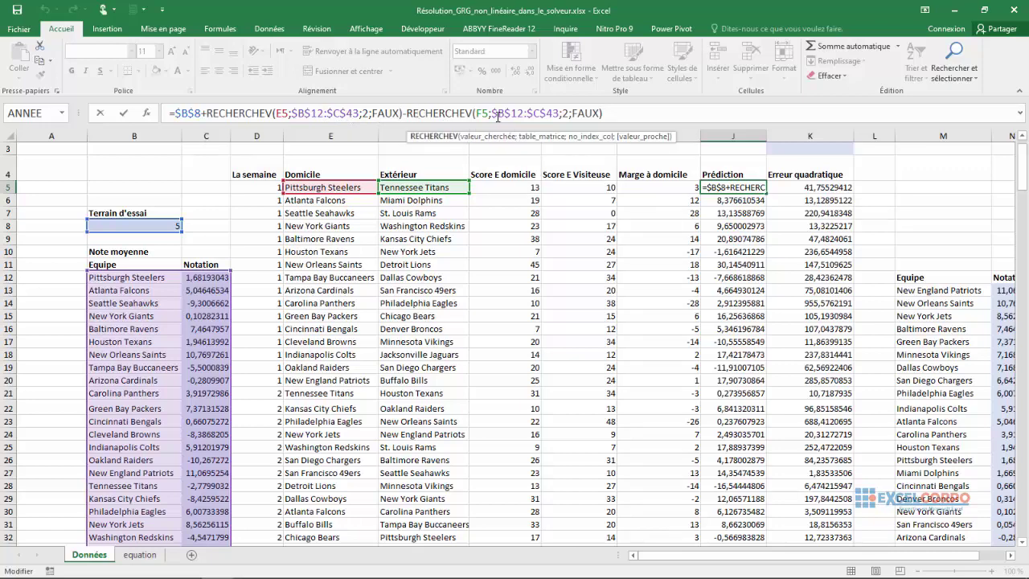
{"action": "type", "text": "F"}
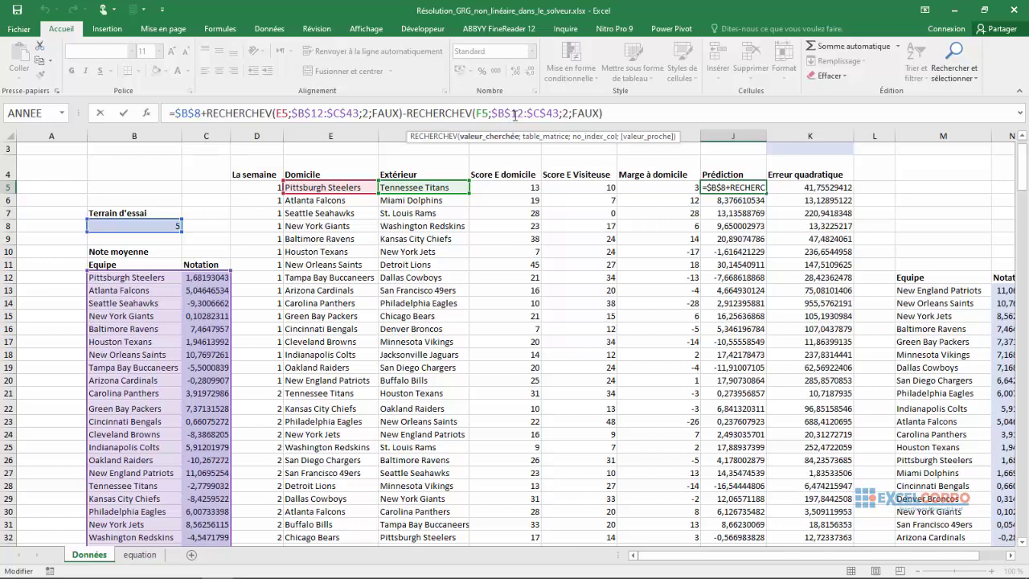
{"action": "left_click", "coordinate": [513, 113]}
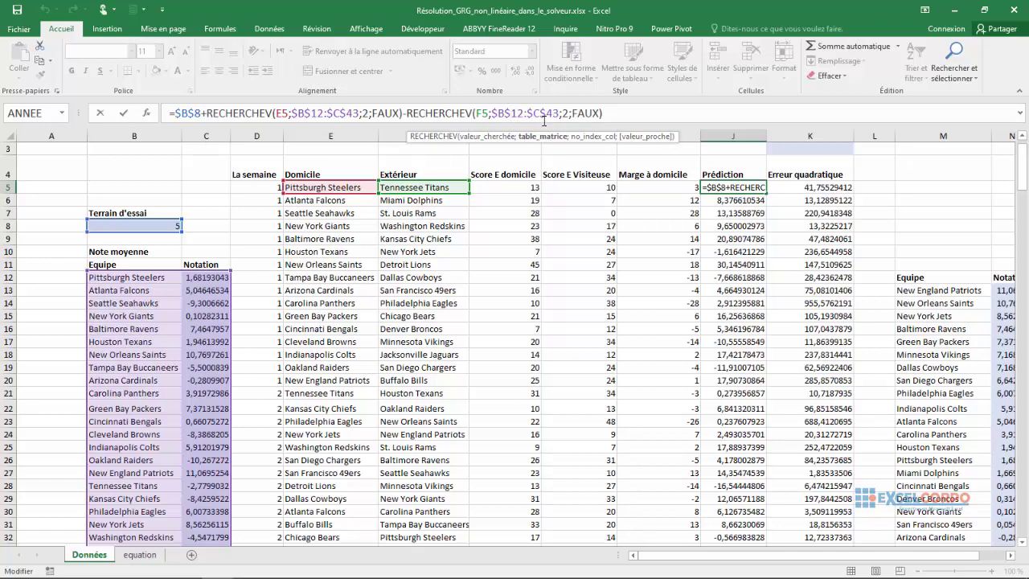
{"action": "left_click", "coordinate": [563, 113]}
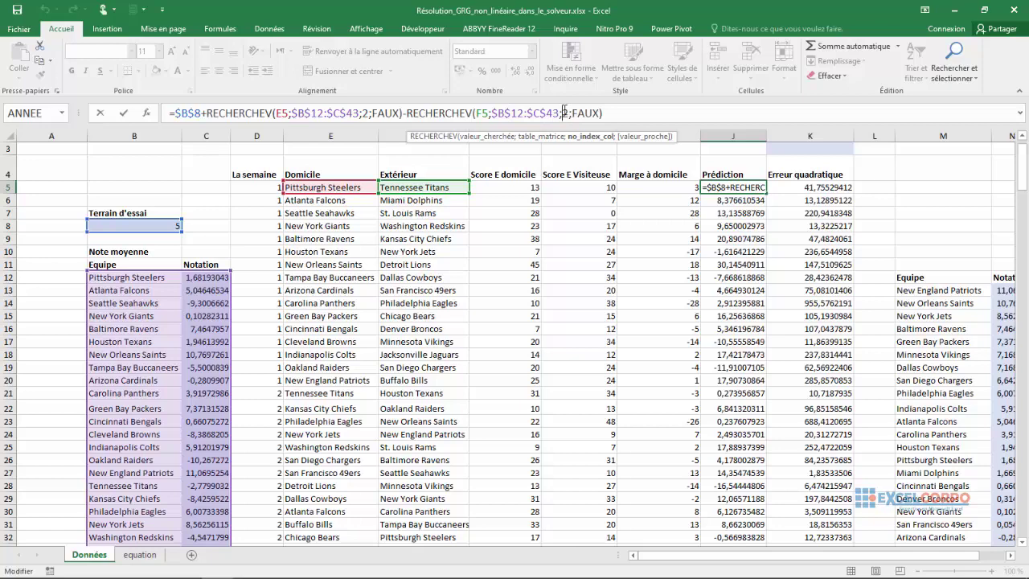
{"action": "left_click", "coordinate": [587, 113]}
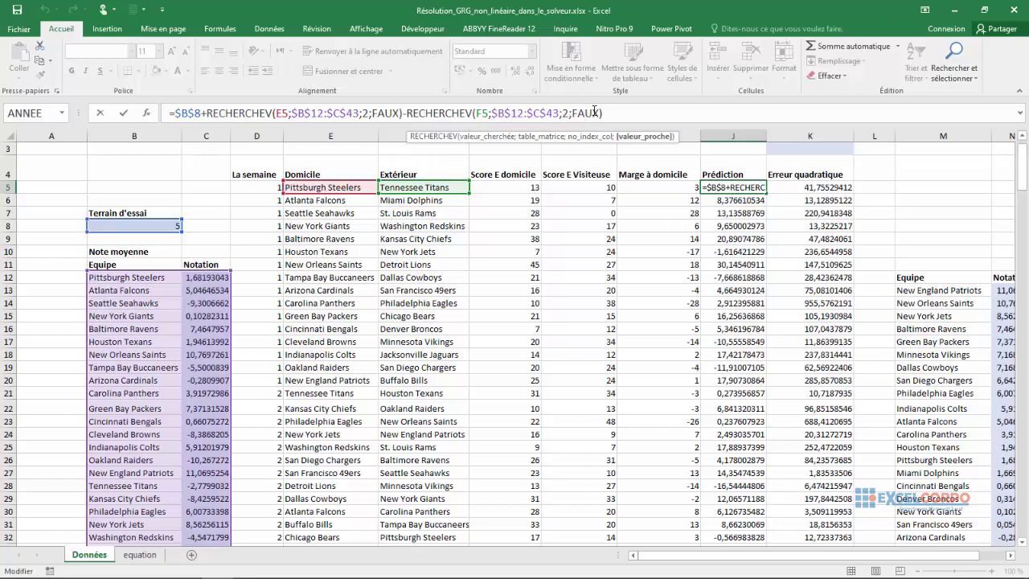
{"action": "left_click", "coordinate": [604, 113]}
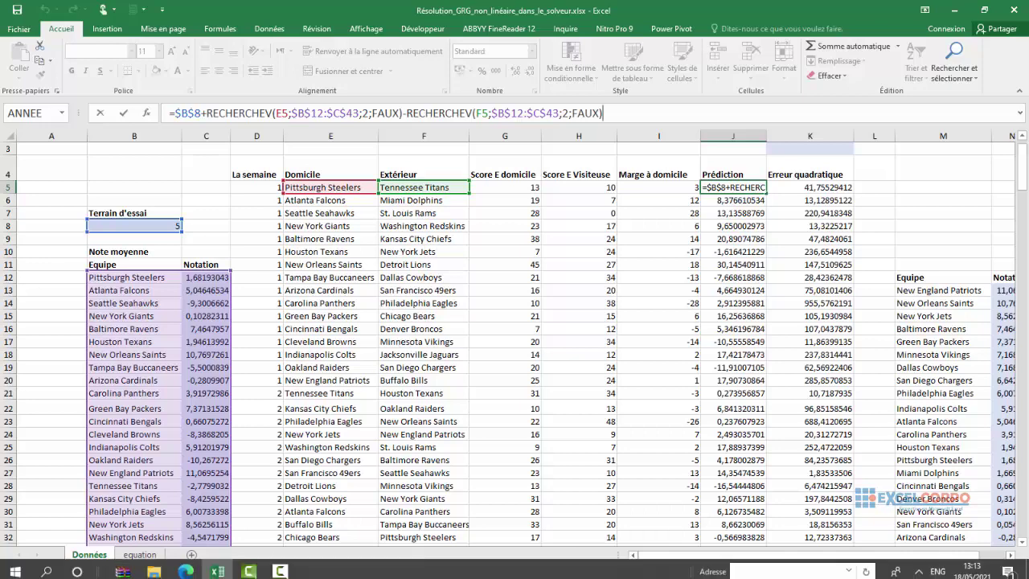
{"action": "left_click", "coordinate": [713, 569]}
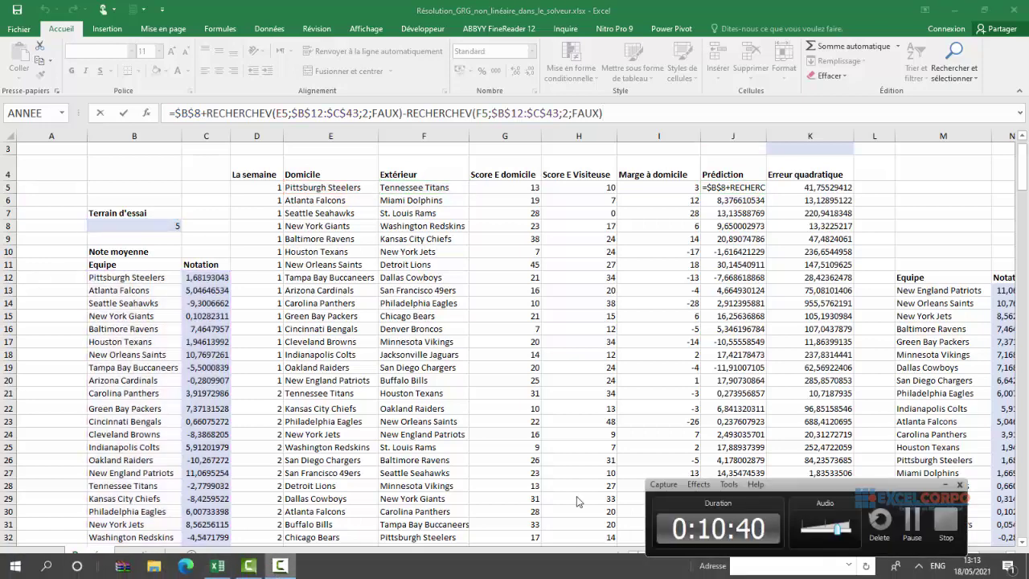
{"action": "left_click", "coordinate": [912, 521]}
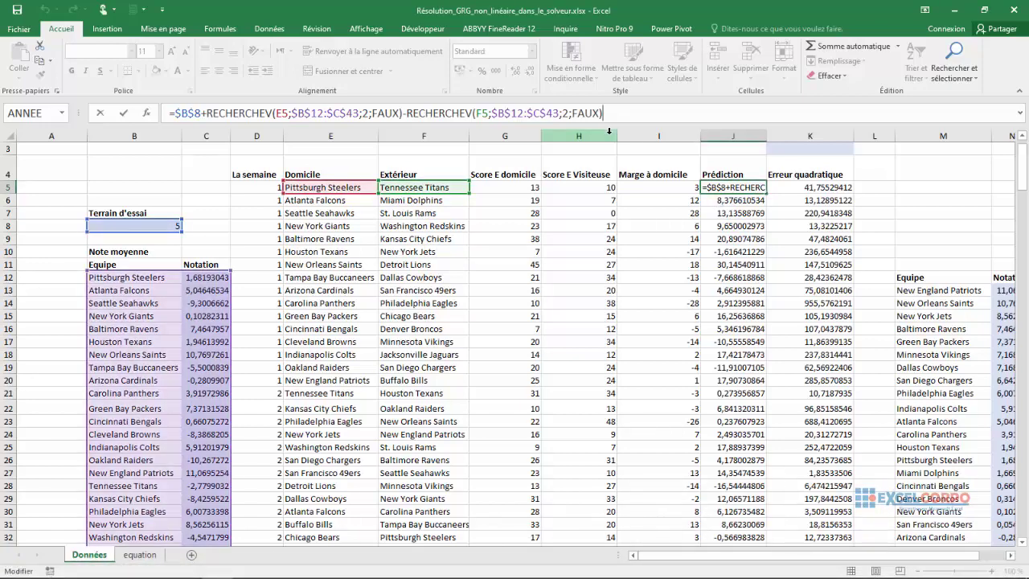
Step: Confirm J5 at 9,46183365 and inspect row 103's Prédiction formula, which omits the $B$8 home advantage
{"action": "key", "text": "Return"}
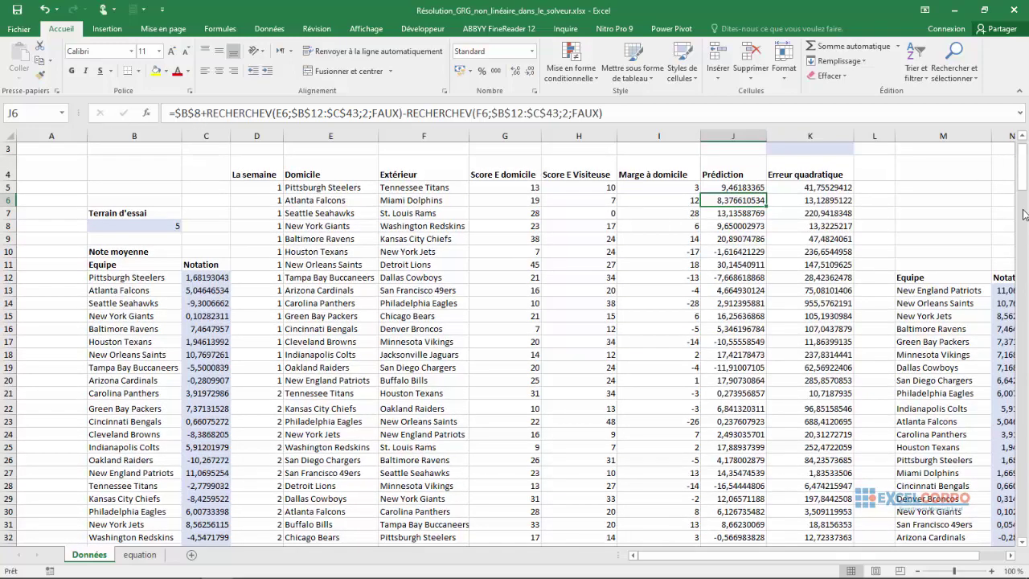
{"action": "left_click_drag", "start_coordinate": [1024, 193], "coordinate": [1024, 323]}
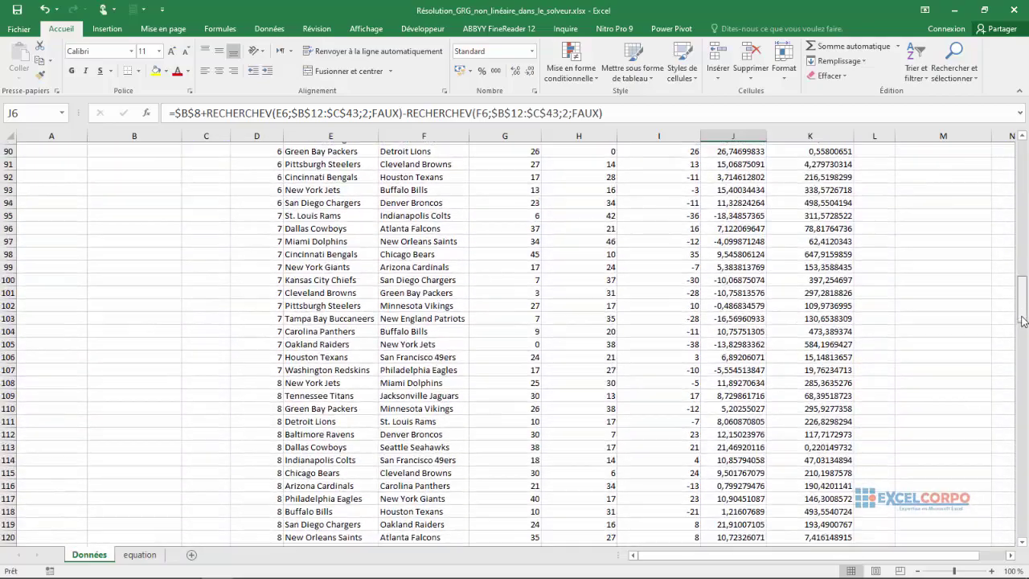
{"action": "left_click", "coordinate": [7, 316]}
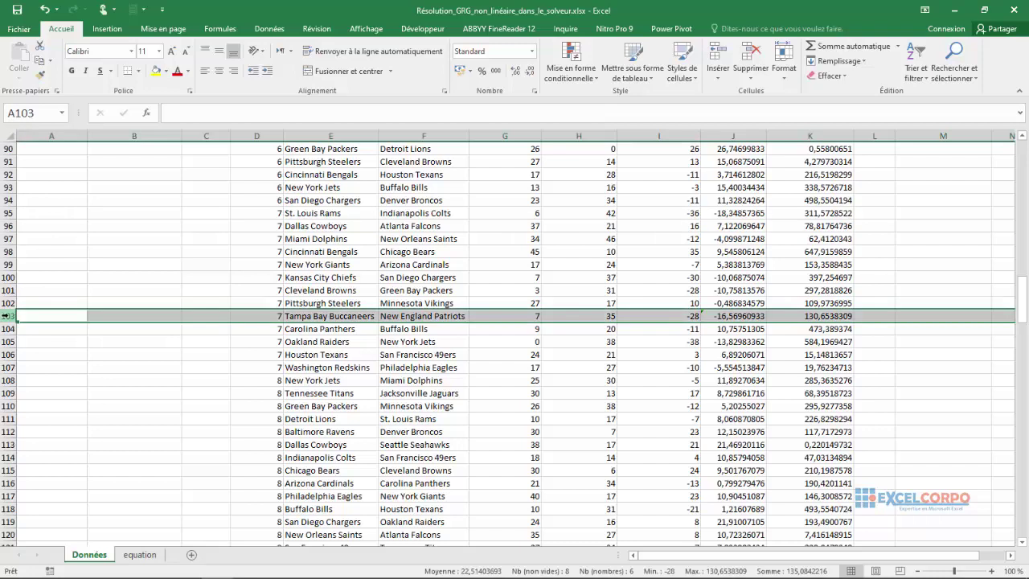
{"action": "left_click", "coordinate": [748, 316]}
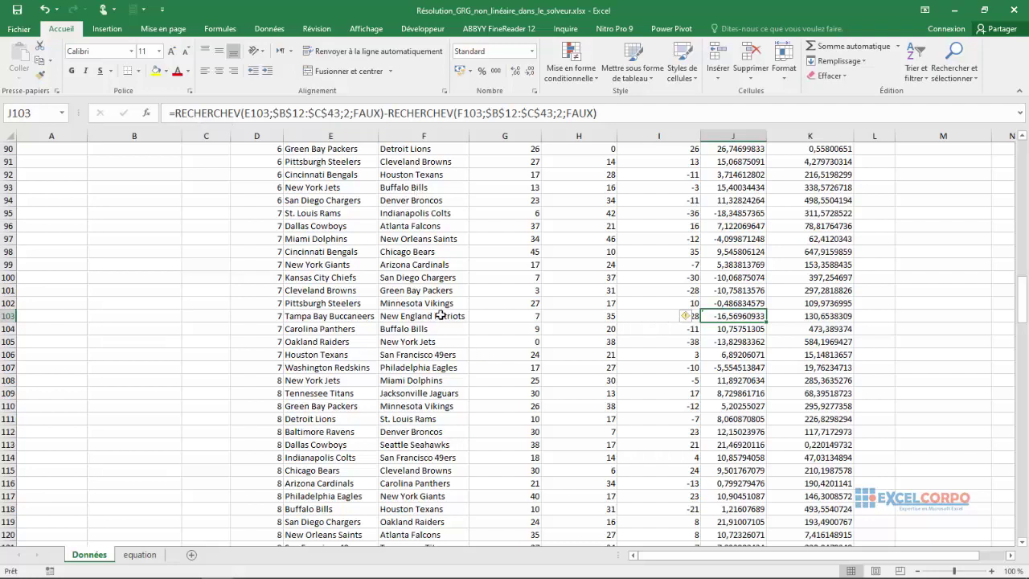
{"action": "left_click", "coordinate": [8, 316]}
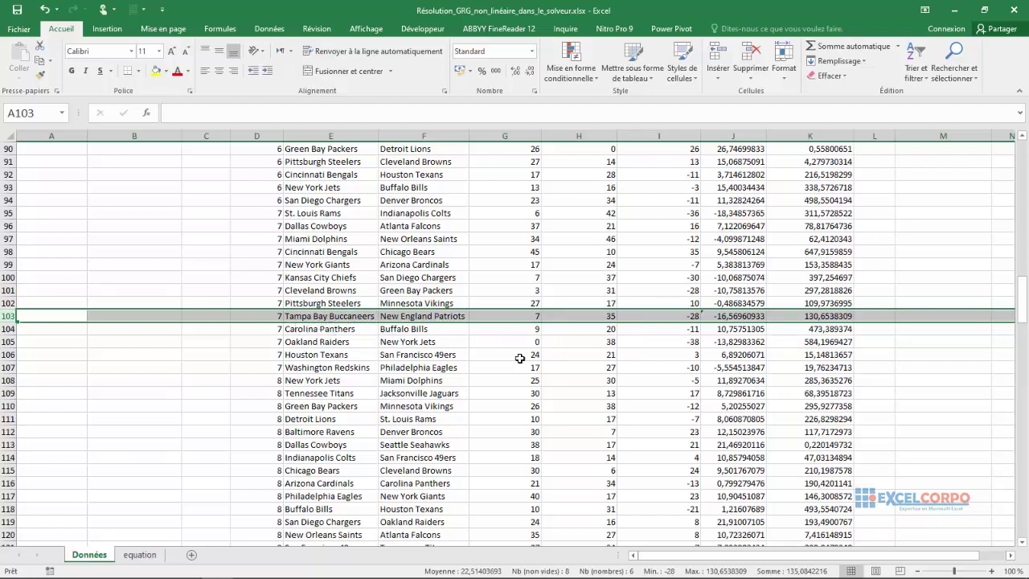
{"action": "left_click", "coordinate": [727, 316]}
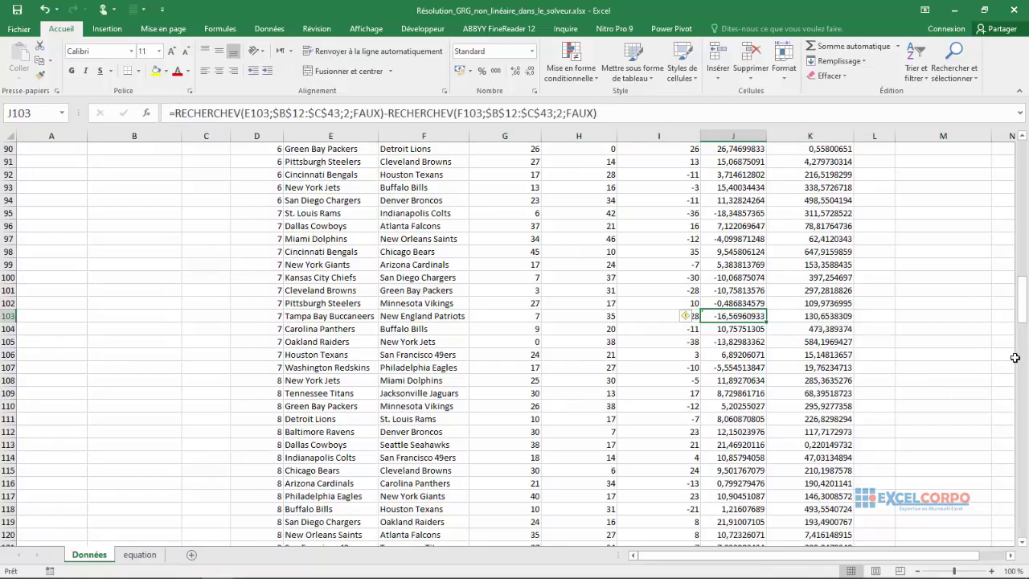
{"action": "left_click_drag", "start_coordinate": [1026, 322], "coordinate": [941, 103]}
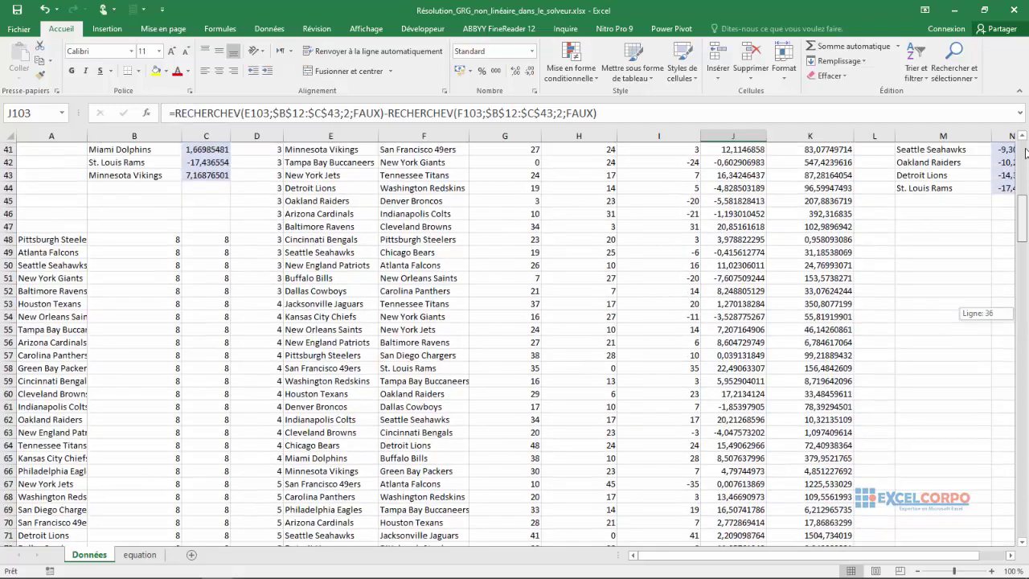
{"action": "left_click", "coordinate": [722, 214]}
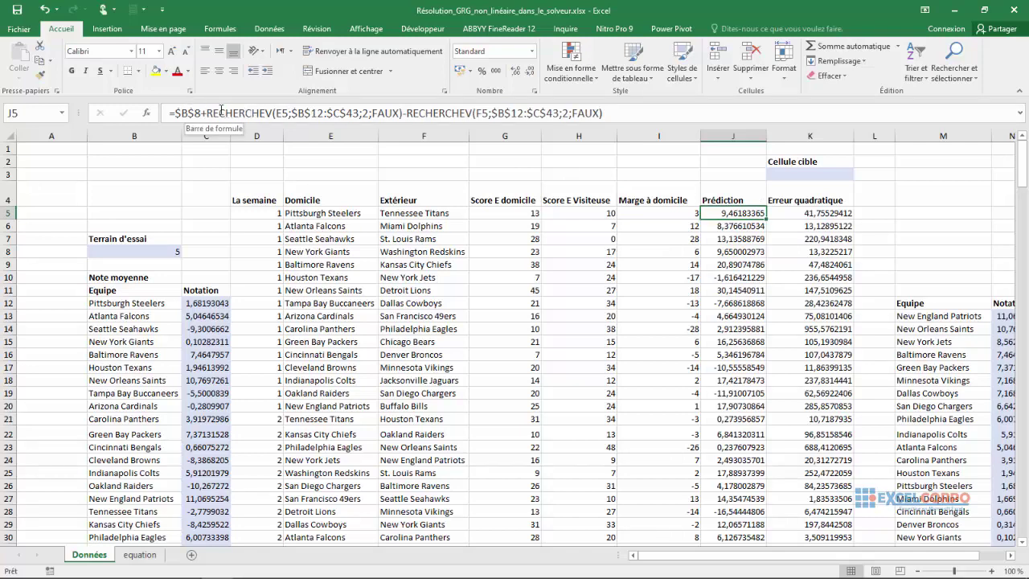
{"action": "left_click_drag", "start_coordinate": [207, 113], "coordinate": [394, 113]}
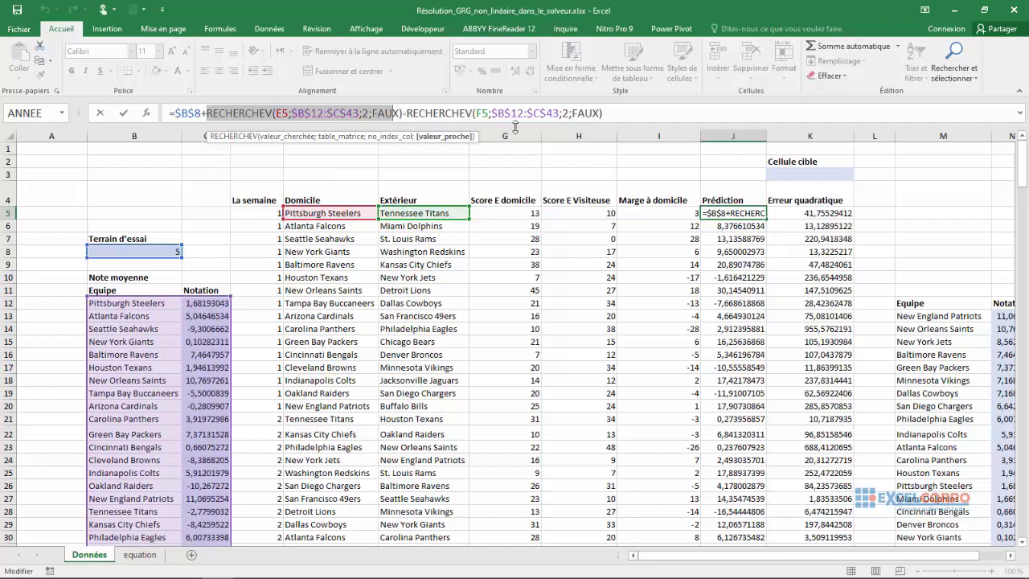
{"action": "left_click", "coordinate": [412, 110]}
{"action": "left_click_drag", "start_coordinate": [407, 113], "coordinate": [592, 114]}
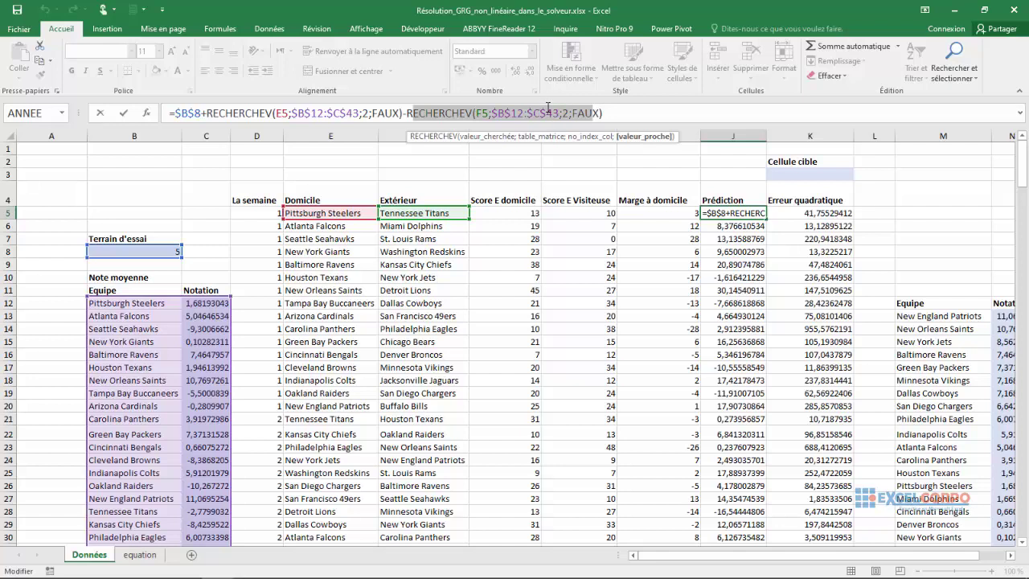
{"action": "left_click", "coordinate": [792, 205]}
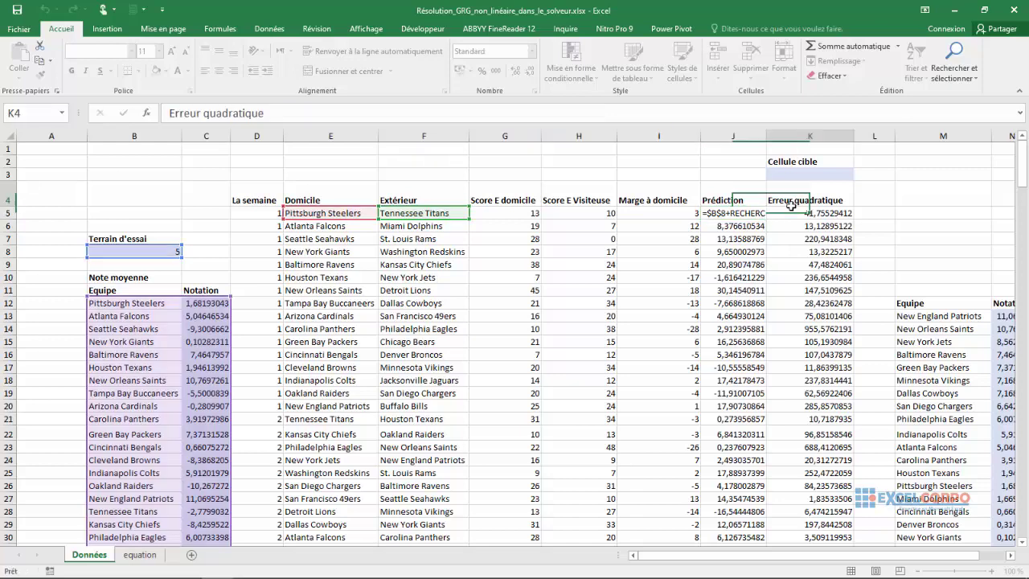
Step: Inspect the first game's squared-error formula and compare it with the equation sheet
{"action": "left_click", "coordinate": [799, 135]}
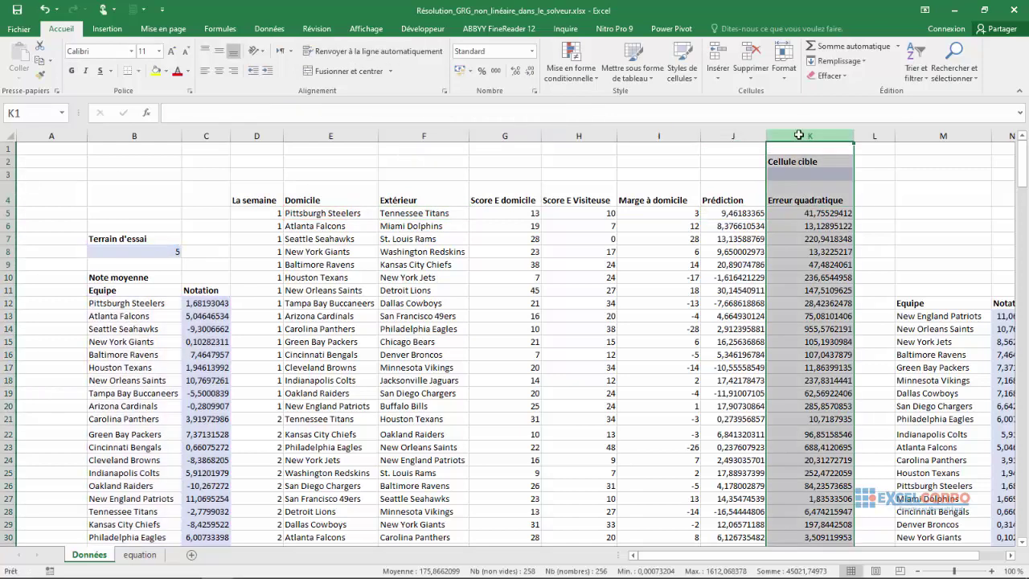
{"action": "left_click", "coordinate": [789, 213]}
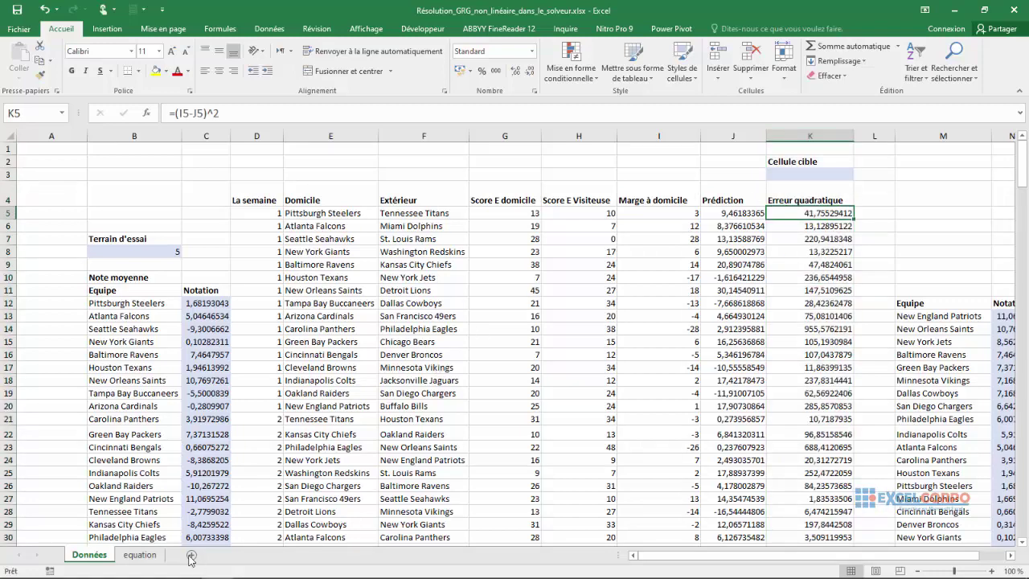
{"action": "left_click", "coordinate": [137, 555]}
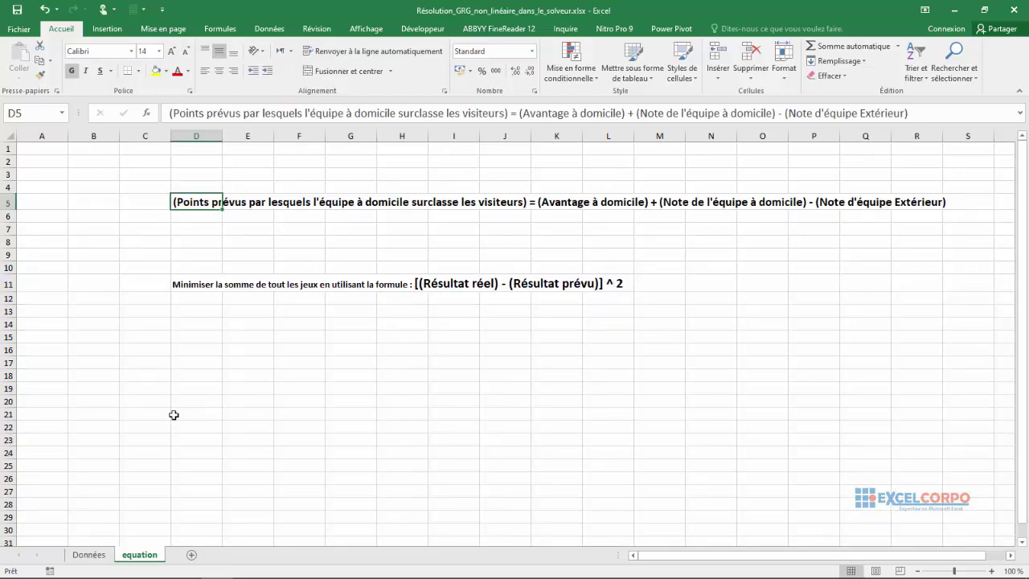
{"action": "left_click", "coordinate": [88, 554]}
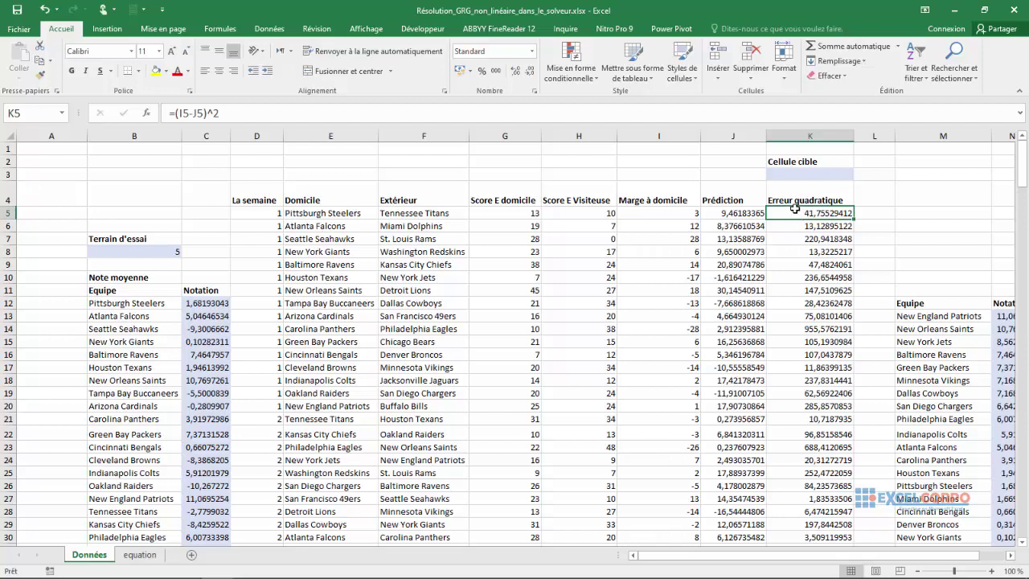
Step: Copy the squared-error formulas from K6:K7 into K8:K9
{"action": "left_click_drag", "start_coordinate": [793, 226], "coordinate": [793, 239]}
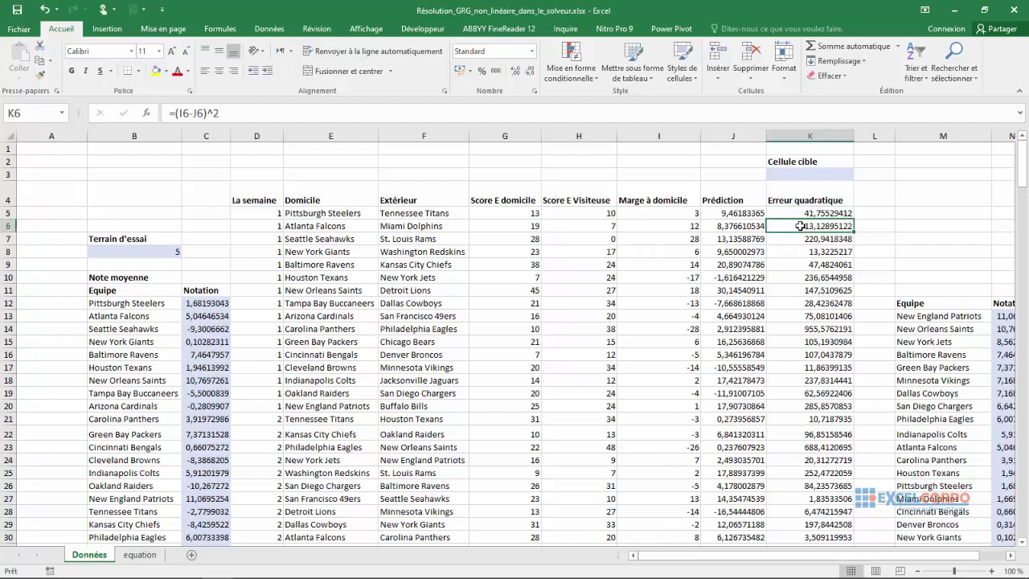
{"action": "key", "text": "ctrl+c"}
{"action": "left_click", "coordinate": [793, 247]}
{"action": "key", "text": "Return"}
{"action": "left_click", "coordinate": [792, 277]}
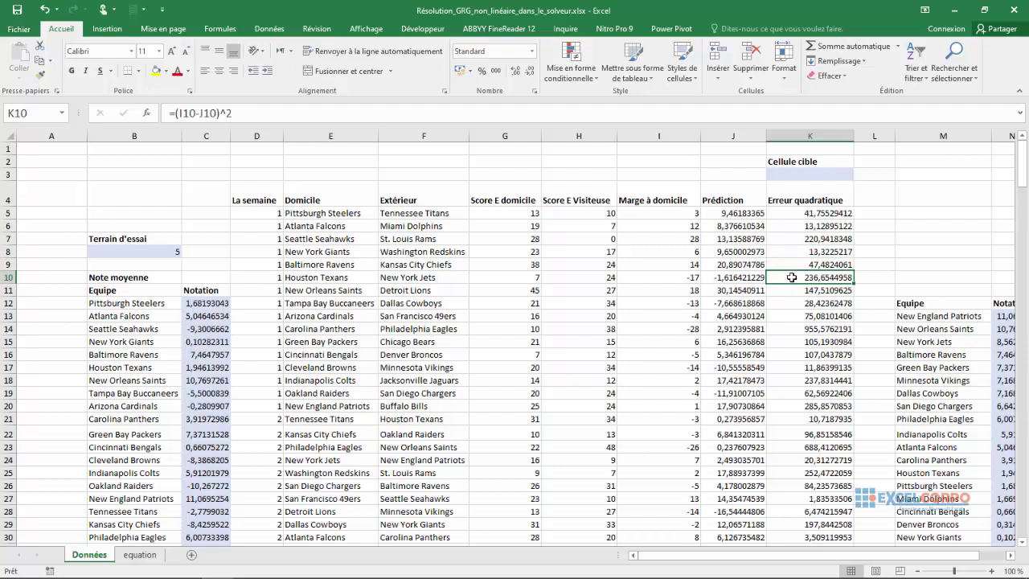
Step: Check the =(I-J)^2 formulas in K5, K6 and K7, then select K3
{"action": "left_click", "coordinate": [789, 213]}
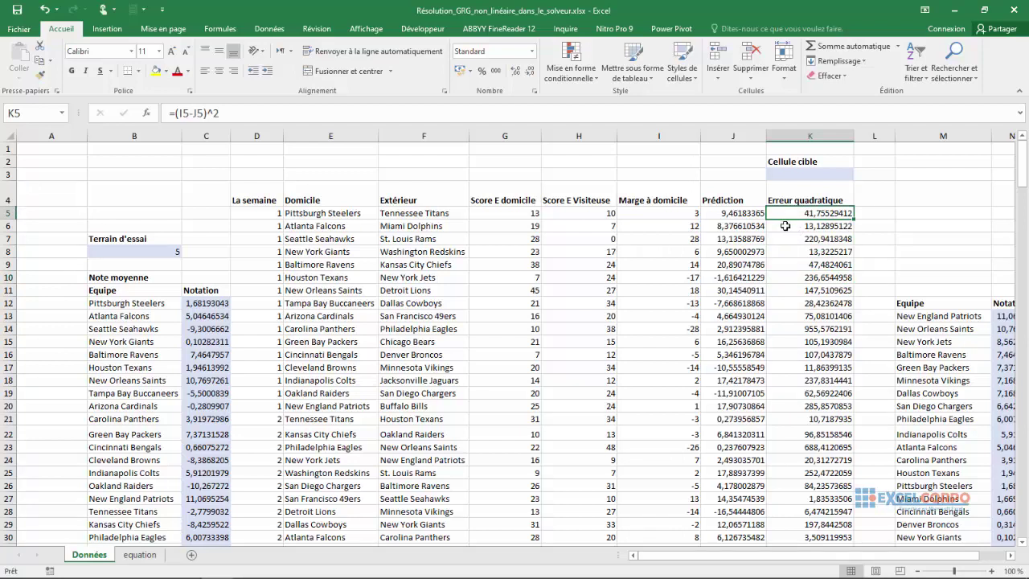
{"action": "left_click", "coordinate": [786, 226]}
{"action": "left_click", "coordinate": [788, 237]}
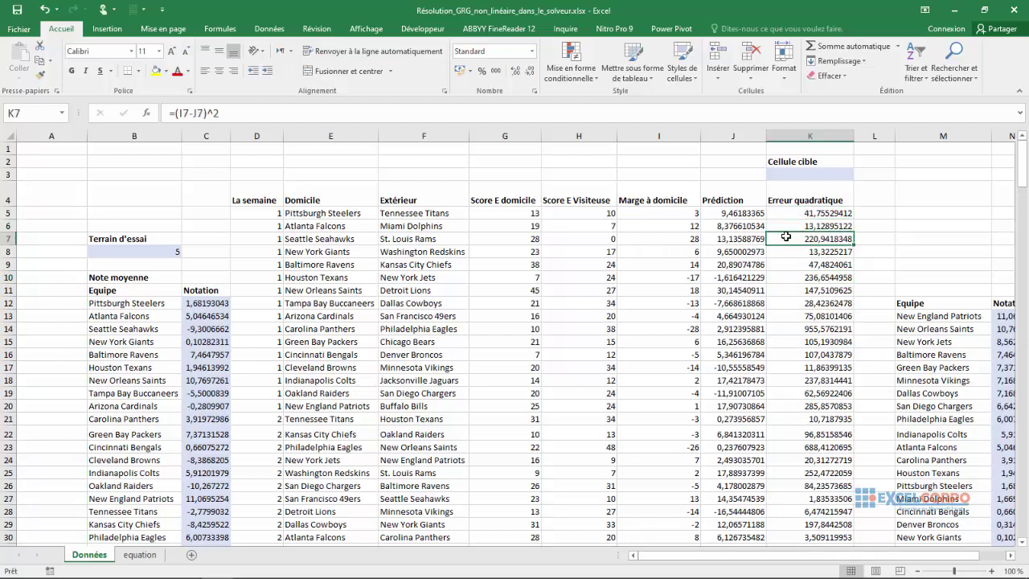
{"action": "left_click", "coordinate": [784, 173]}
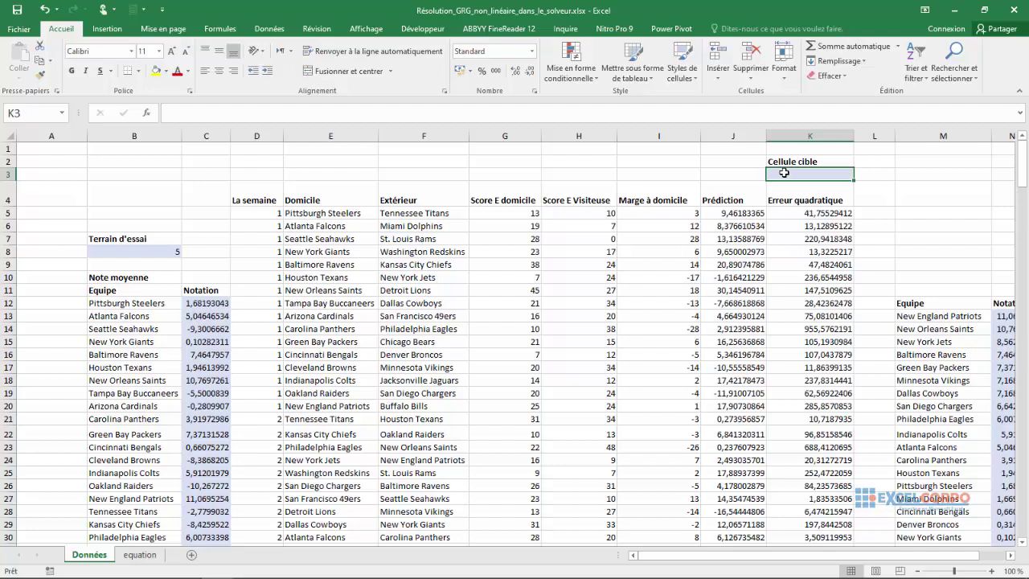
Step: Enter =SOMME(K5:K260) in K3 to total all squared errors, giving 45021,74973
{"action": "type", "text": "=som"}
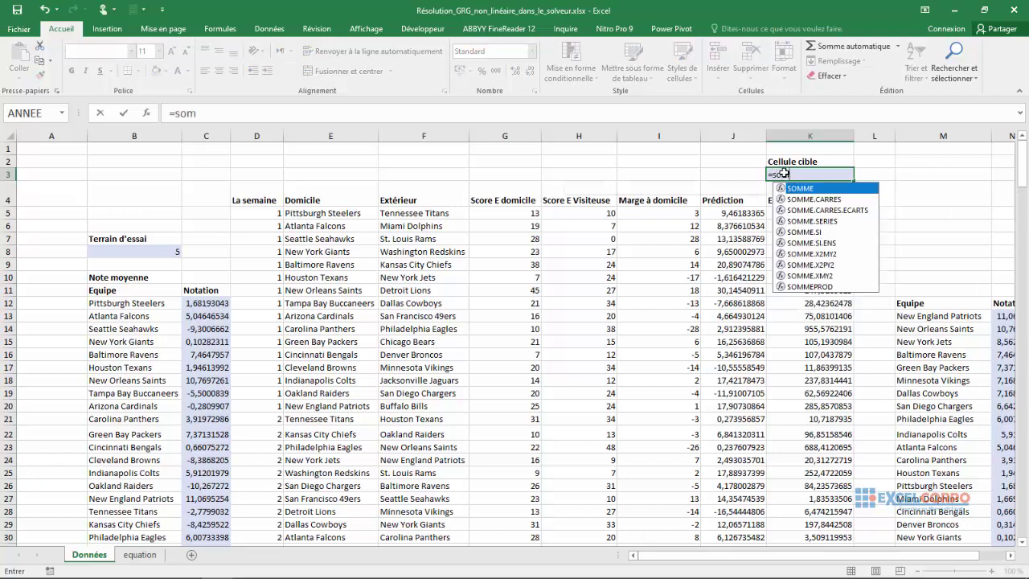
{"action": "type", "text": "m"}
{"action": "double_click", "coordinate": [834, 189]}
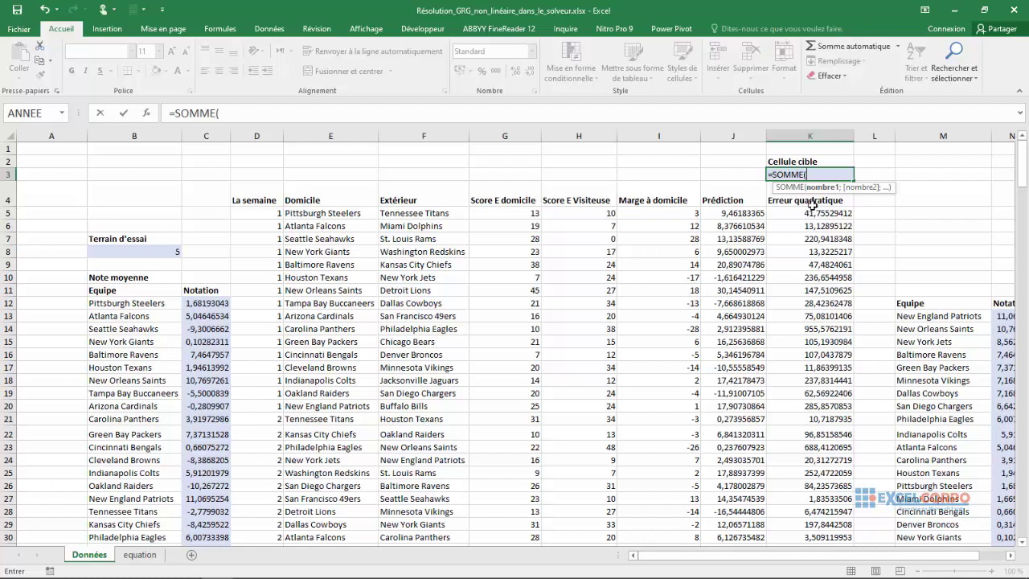
{"action": "type", "text": "k"}
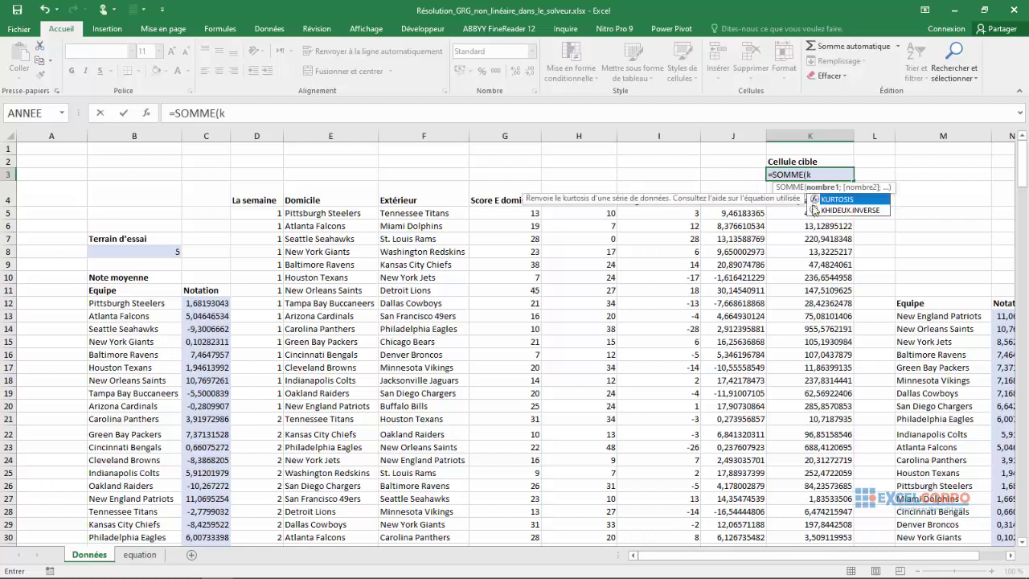
{"action": "key", "text": "BackSpace"}
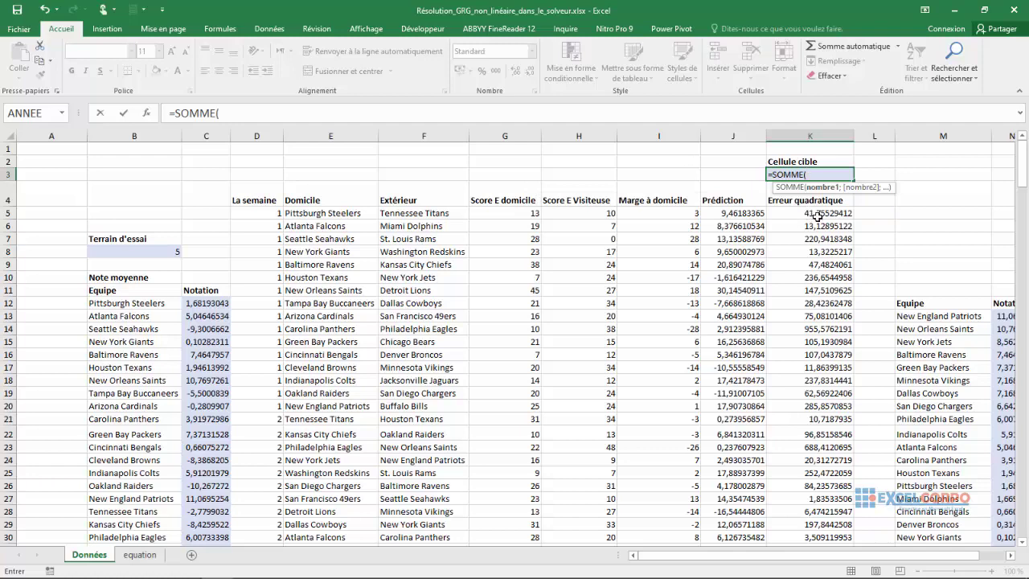
{"action": "left_click", "coordinate": [804, 216]}
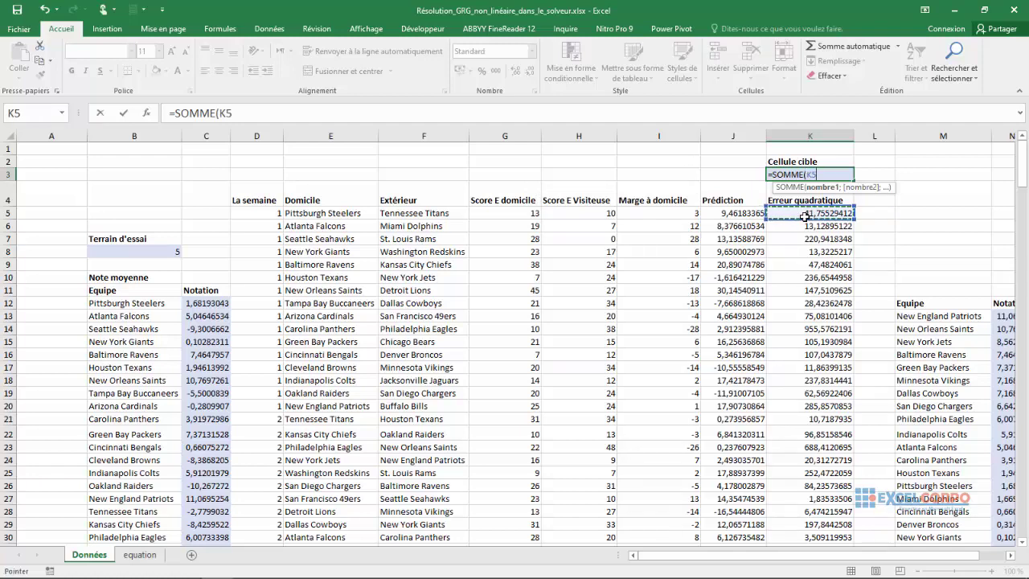
{"action": "key", "text": "ctrl+shift+Down"}
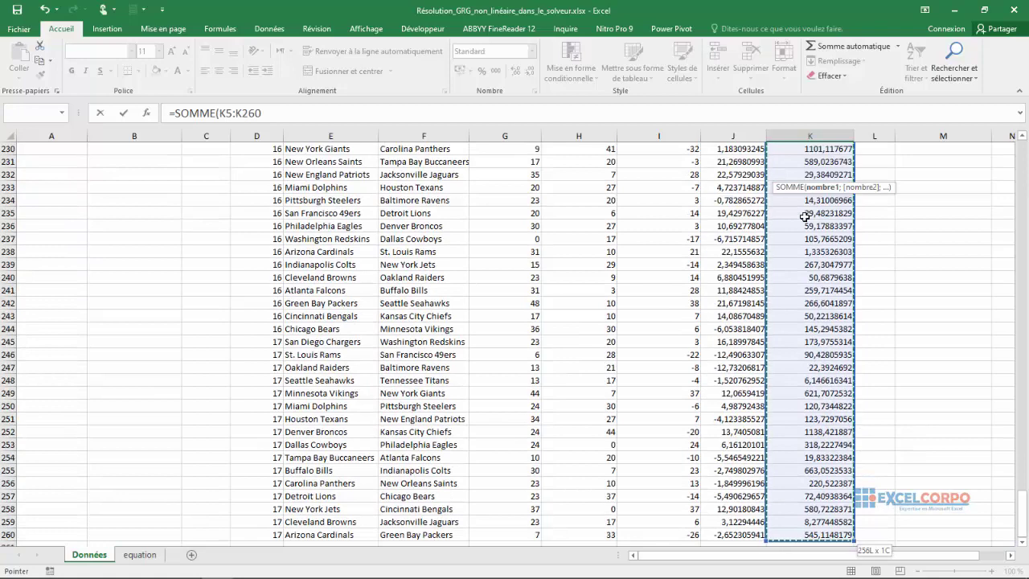
{"action": "key", "text": "Return"}
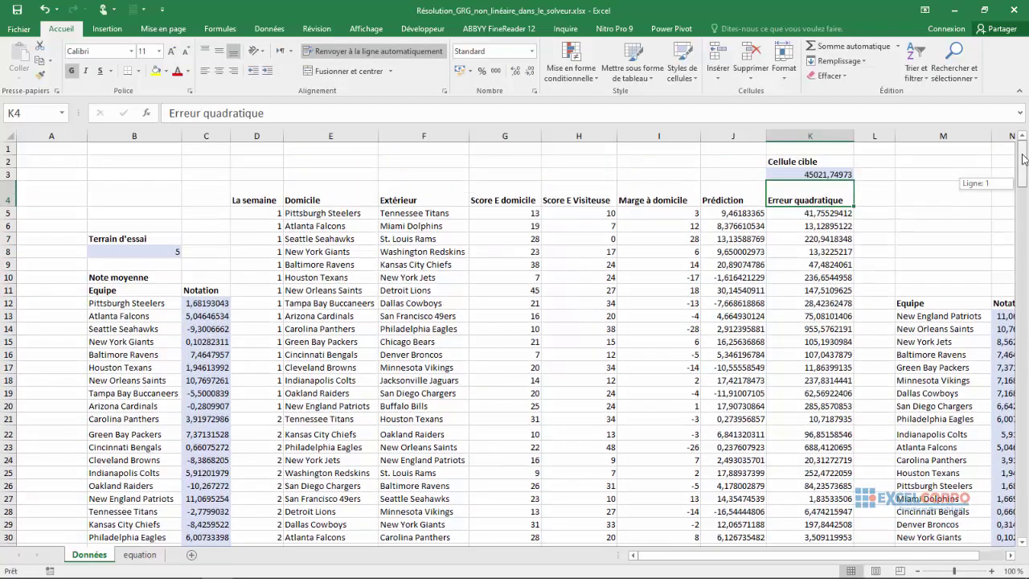
{"action": "scroll", "coordinate": [989, 183], "scroll_direction": "up", "scroll_amount": 1}
{"action": "left_click", "coordinate": [804, 172]}
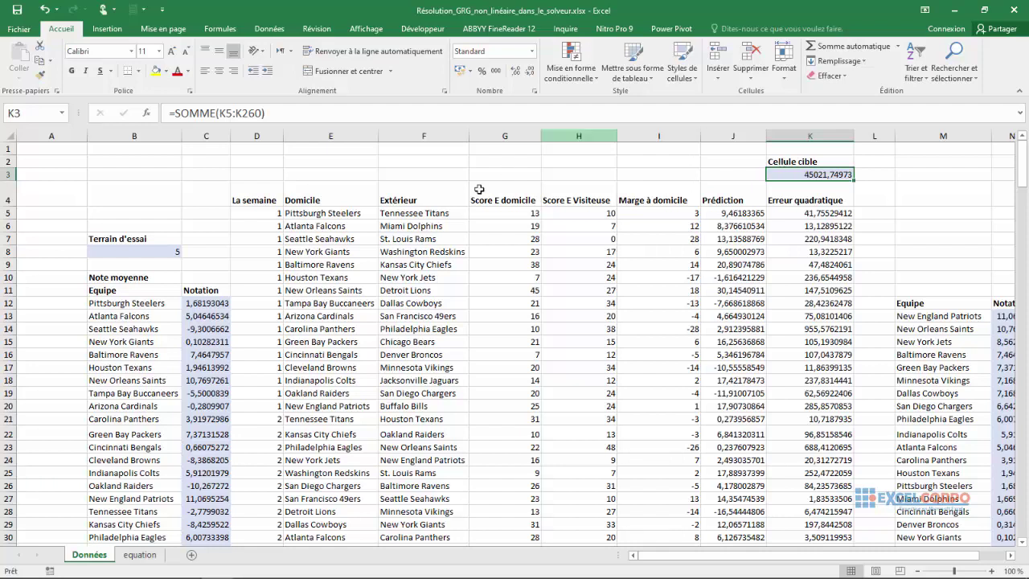
Step: Enter =MOYENNE(C12:C43) in C10, giving an average rating of -6,47E-10
{"action": "left_click", "coordinate": [185, 276]}
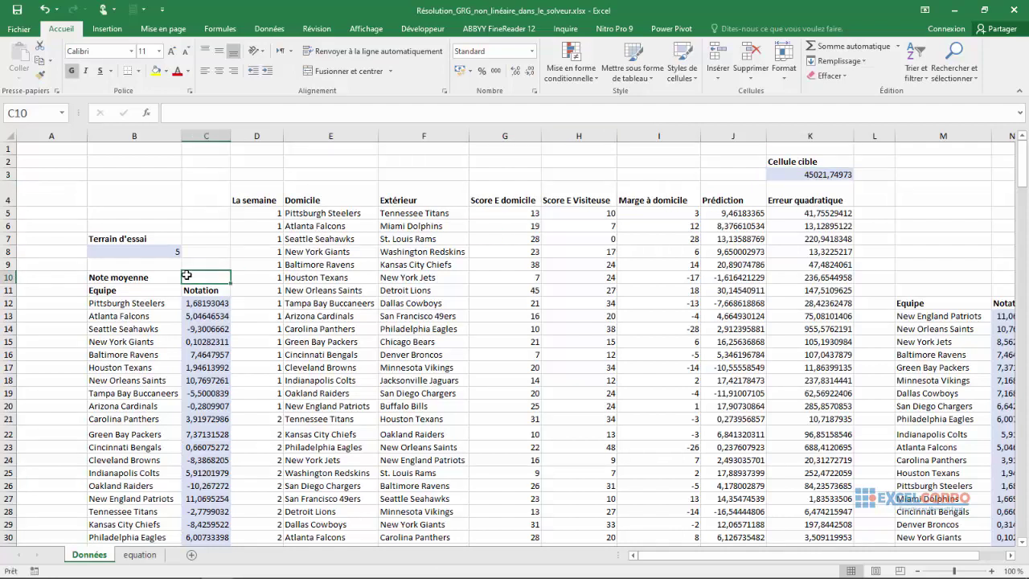
{"action": "type", "text": "=mo"}
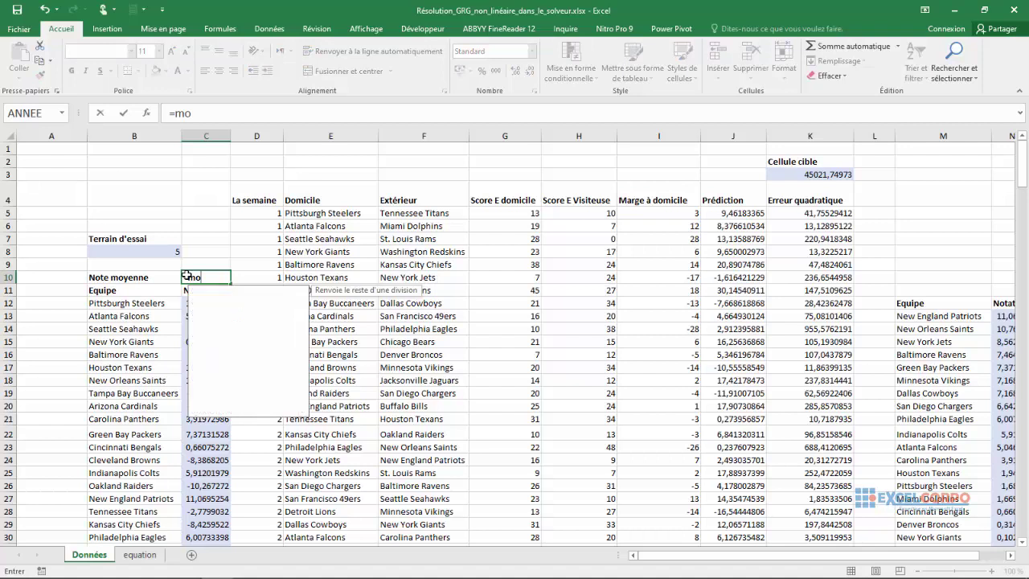
{"action": "type", "text": "ye"}
{"action": "double_click", "coordinate": [213, 292]}
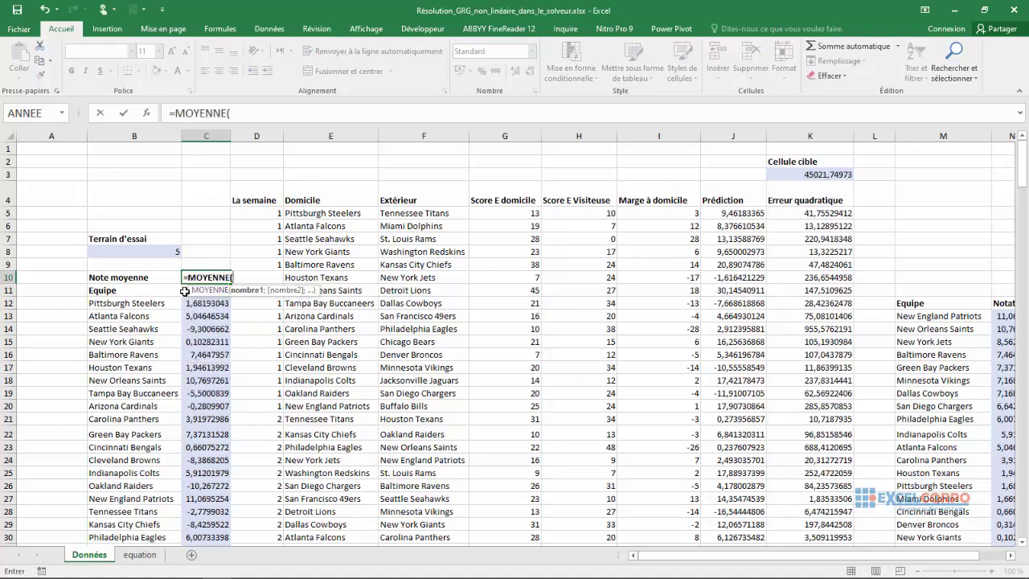
{"action": "left_click", "coordinate": [186, 302]}
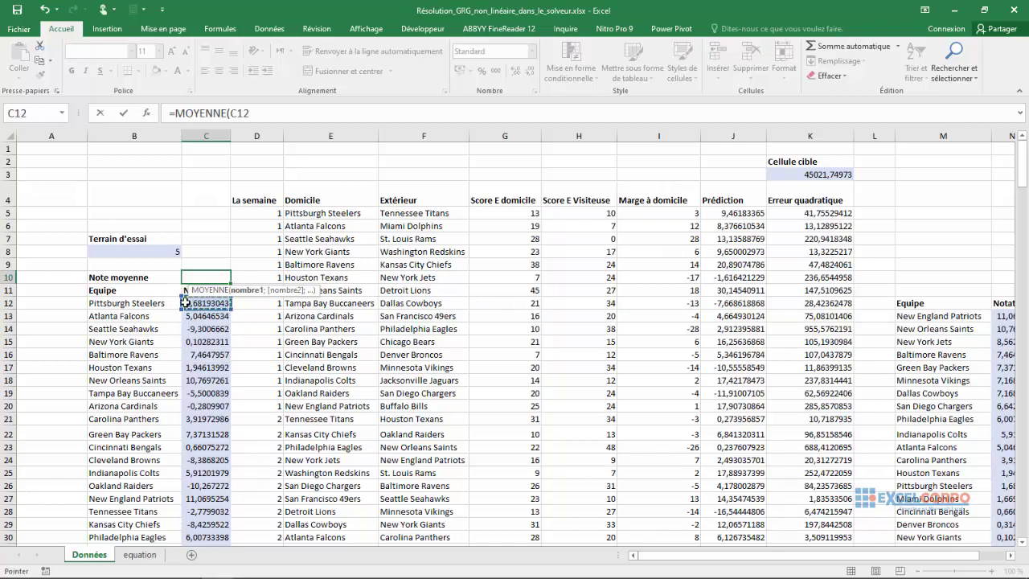
{"action": "key", "text": "ctrl+shift+Down"}
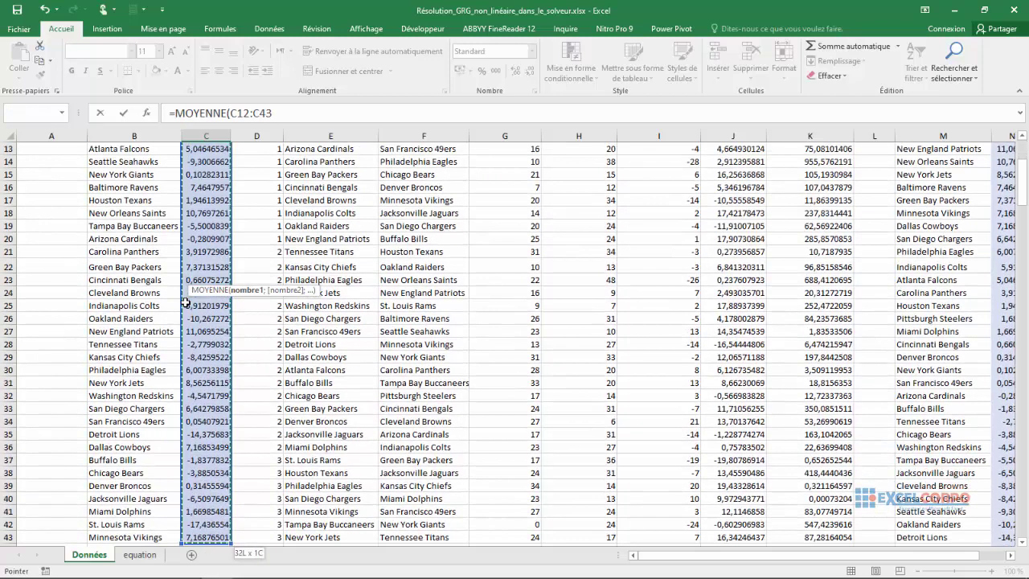
{"action": "left_click", "coordinate": [279, 115]}
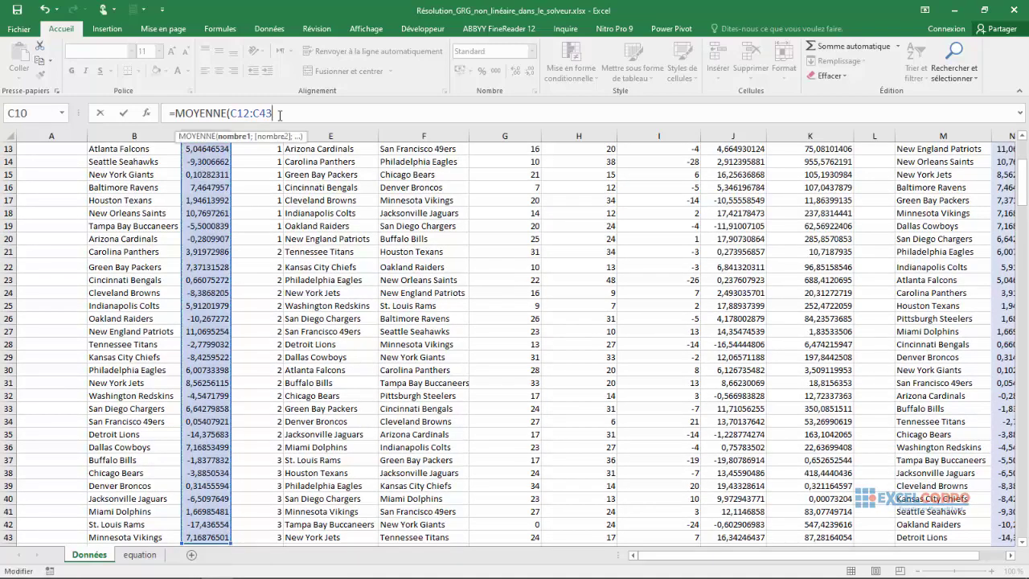
{"action": "type", "text": ")"}
{"action": "key", "text": "Return"}
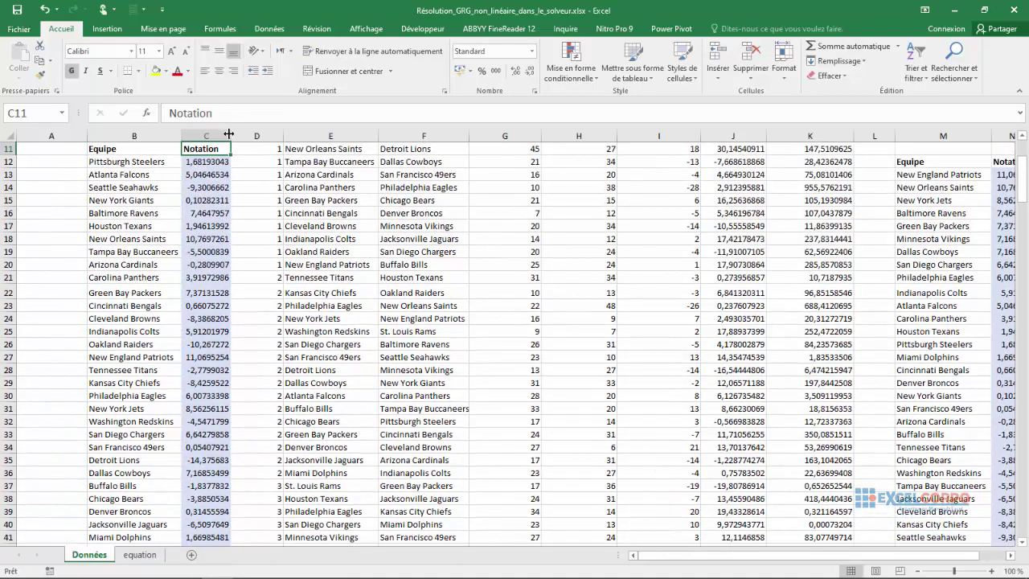
{"action": "left_click_drag", "start_coordinate": [1025, 193], "coordinate": [1024, 149]}
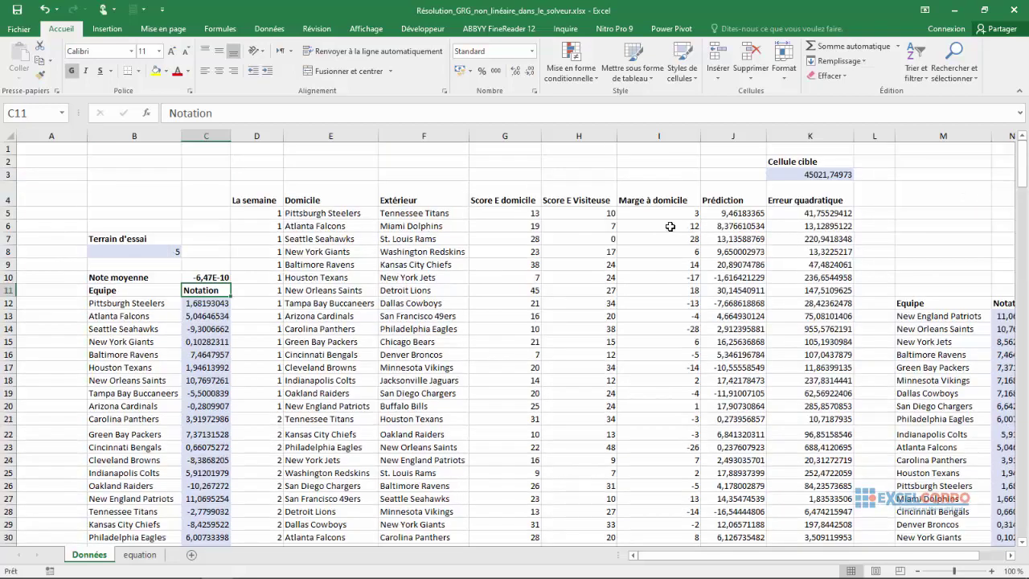
{"action": "left_click", "coordinate": [208, 277]}
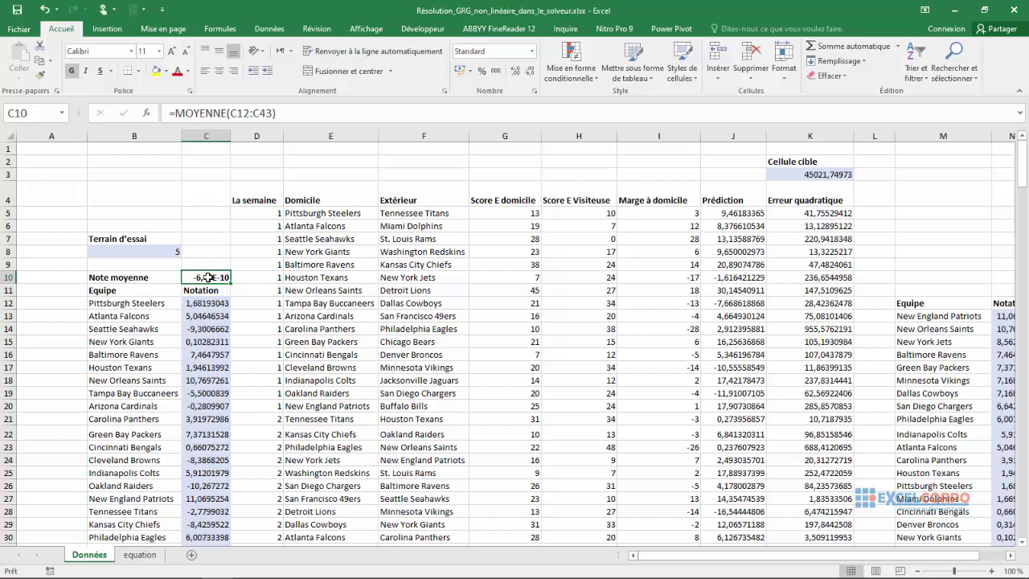
{"action": "mouse_move", "coordinate": [249, 573]}
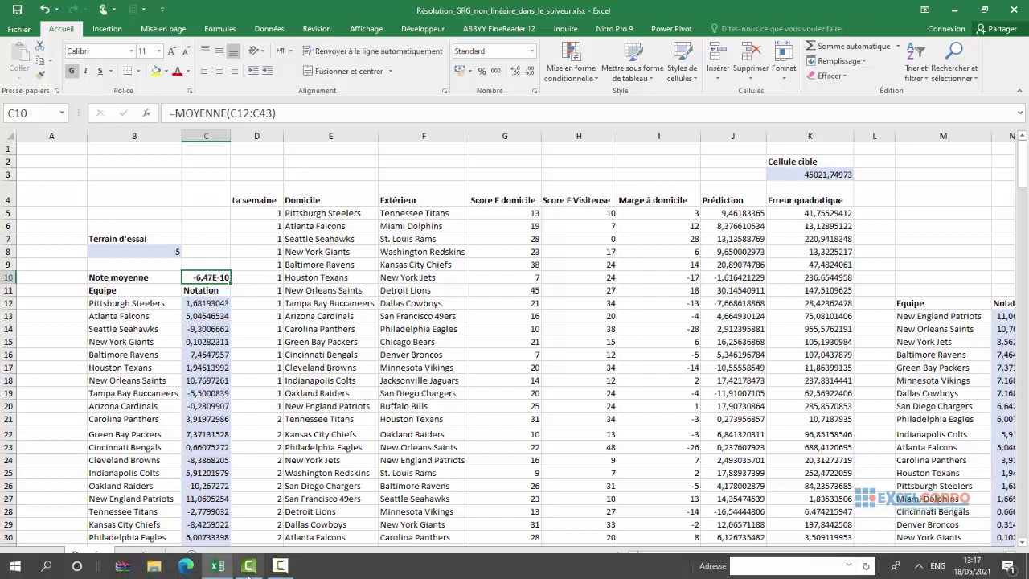
{"action": "left_click", "coordinate": [279, 568]}
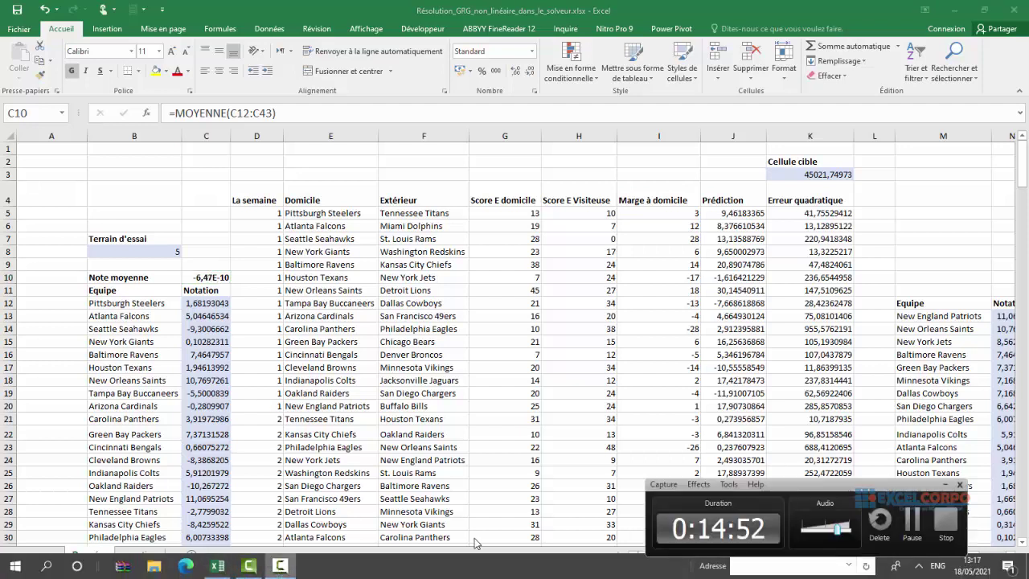
{"action": "left_click", "coordinate": [908, 521]}
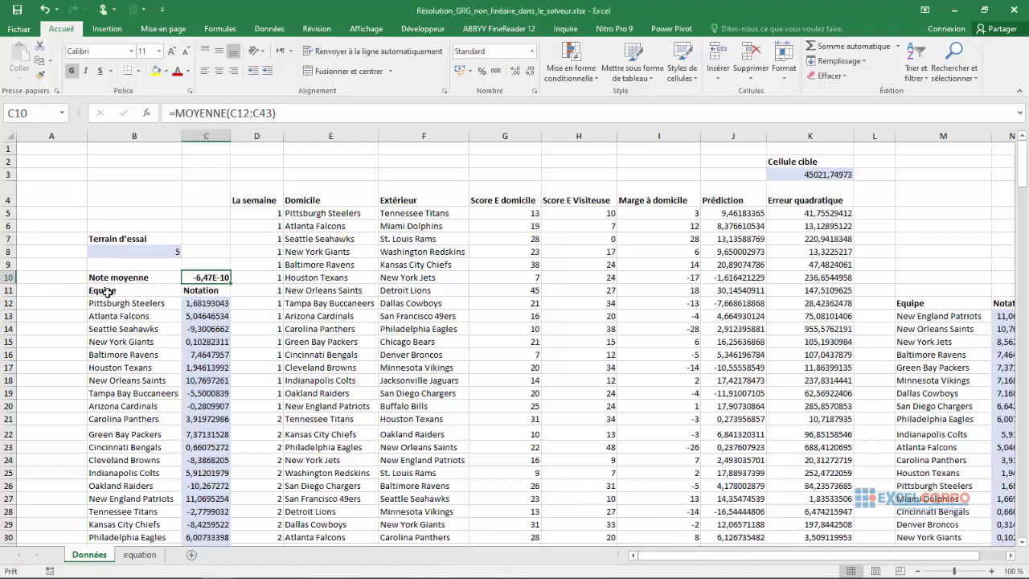
{"action": "left_click", "coordinate": [107, 292]}
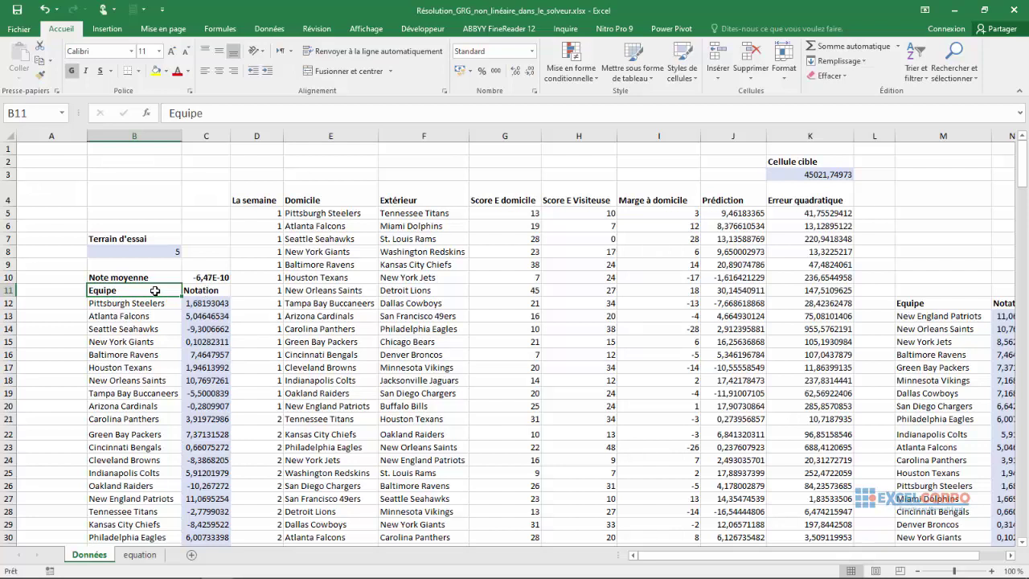
{"action": "left_click_drag", "start_coordinate": [155, 291], "coordinate": [193, 294]}
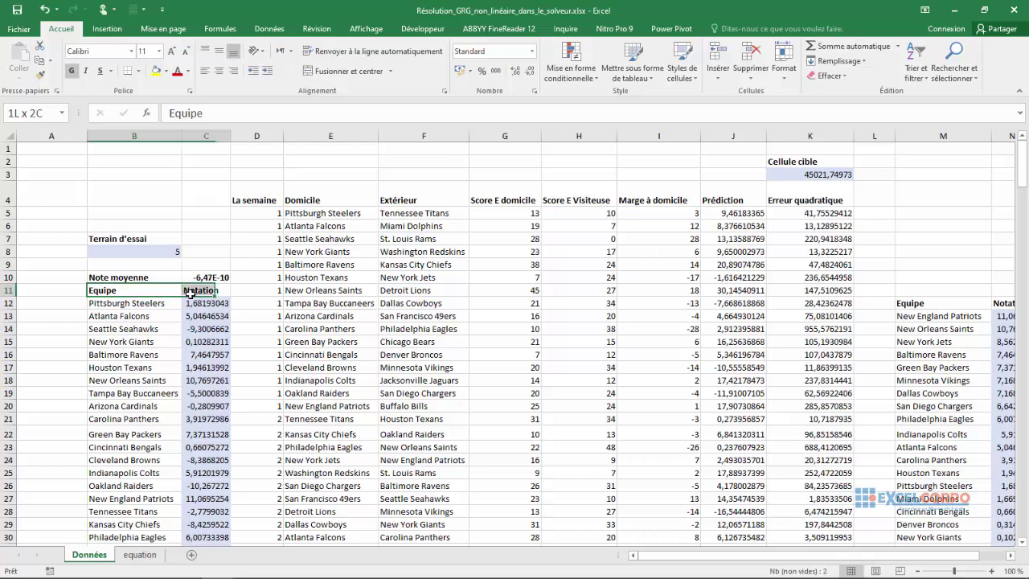
{"action": "key", "text": "ctrl+shift+Down"}
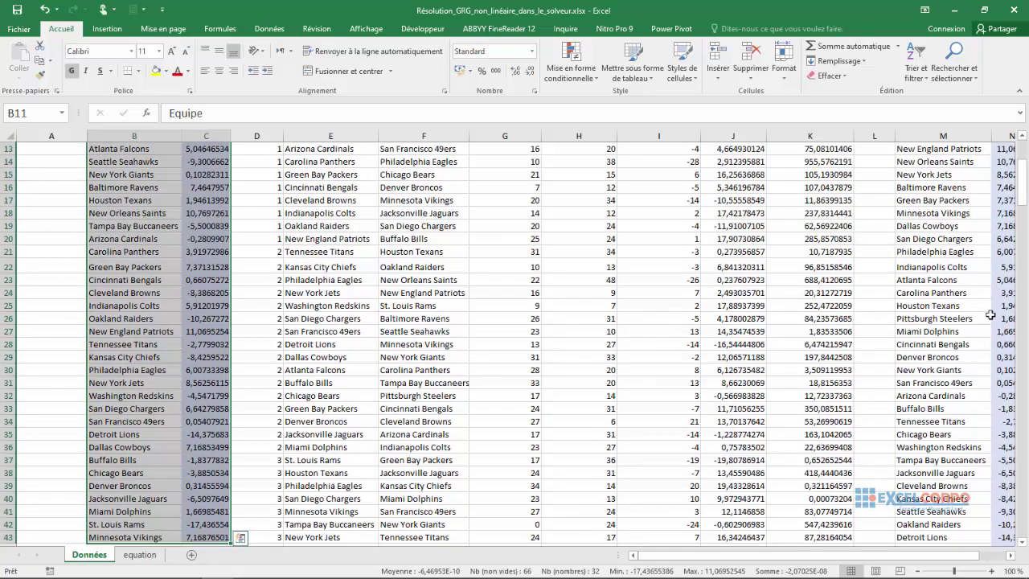
{"action": "scroll", "coordinate": [610, 125], "scroll_direction": "up", "scroll_amount": 4}
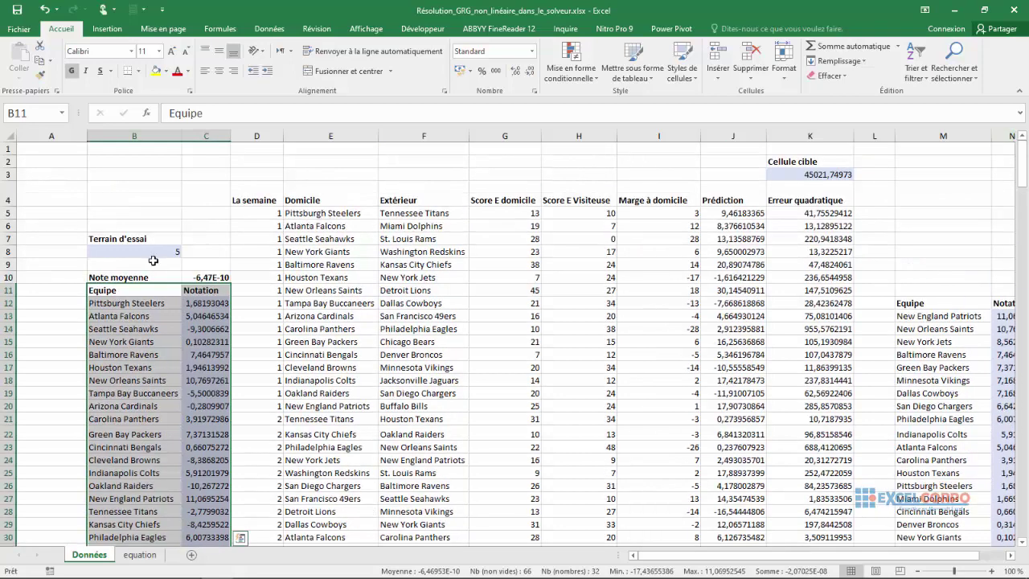
{"action": "left_click", "coordinate": [204, 304]}
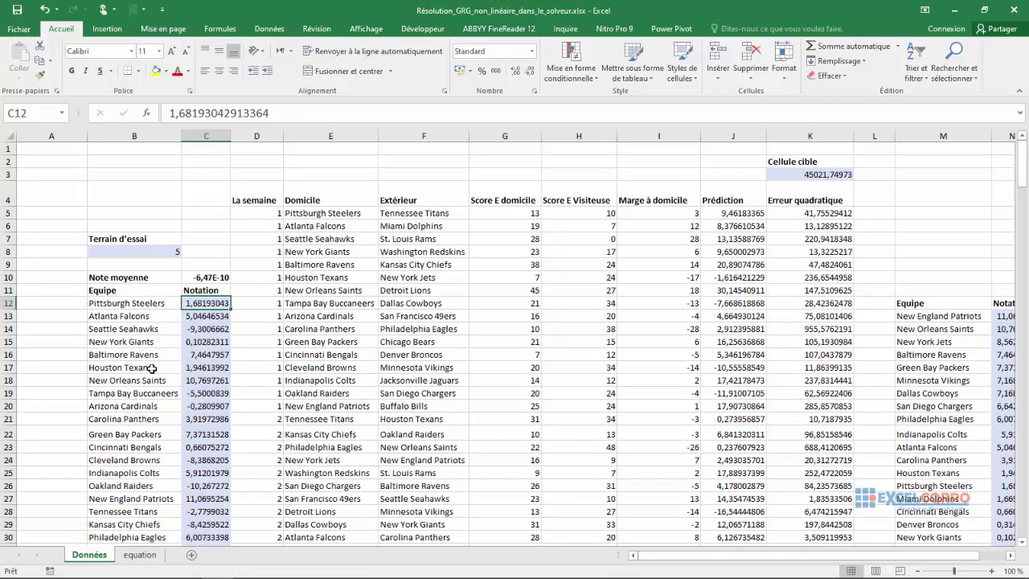
{"action": "left_click", "coordinate": [190, 355]}
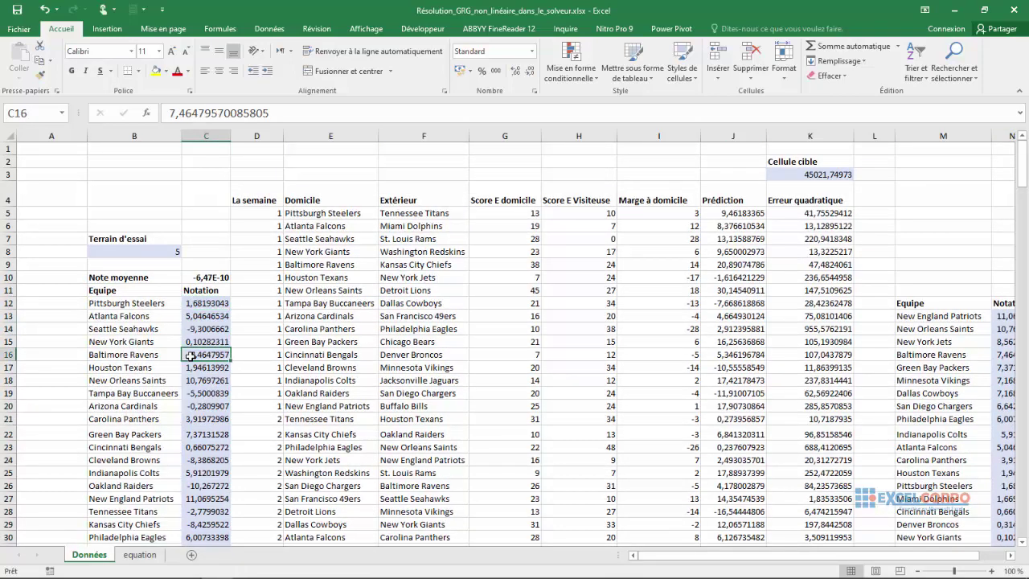
Step: Open Solver and set it to minimise the objective cell $K$3
{"action": "left_click", "coordinate": [278, 34]}
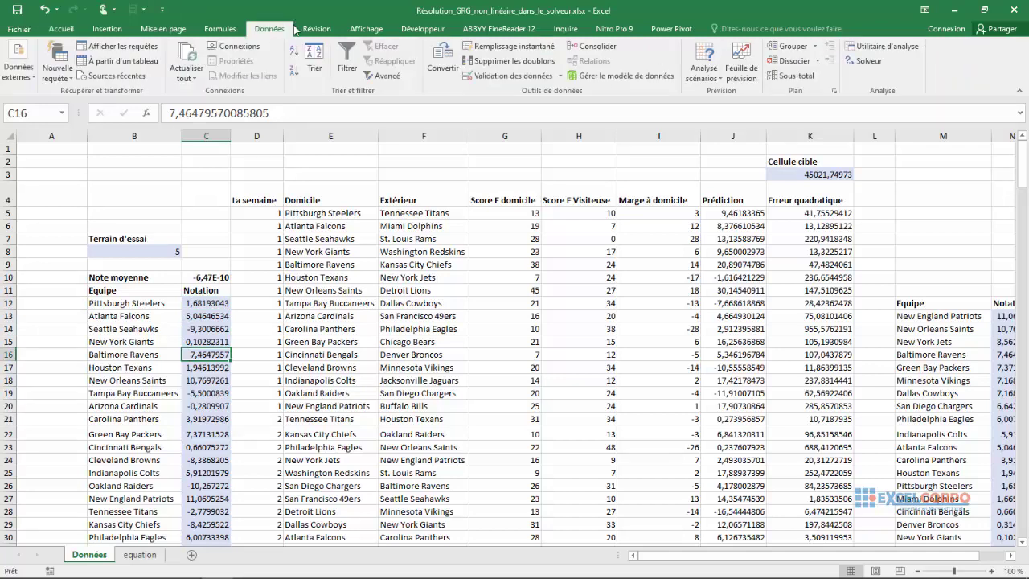
{"action": "left_click", "coordinate": [862, 62]}
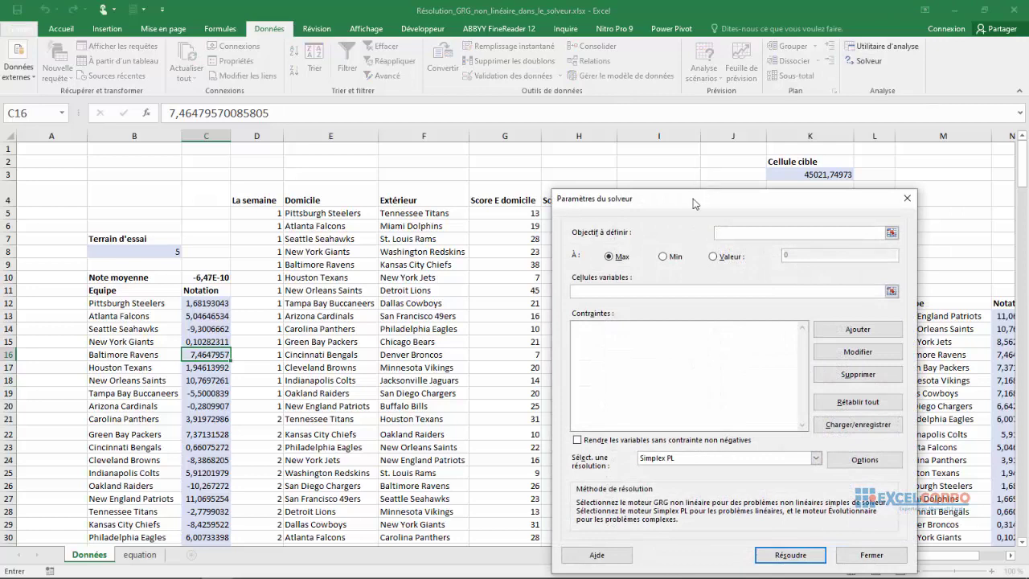
{"action": "left_click_drag", "start_coordinate": [693, 204], "coordinate": [685, 122]}
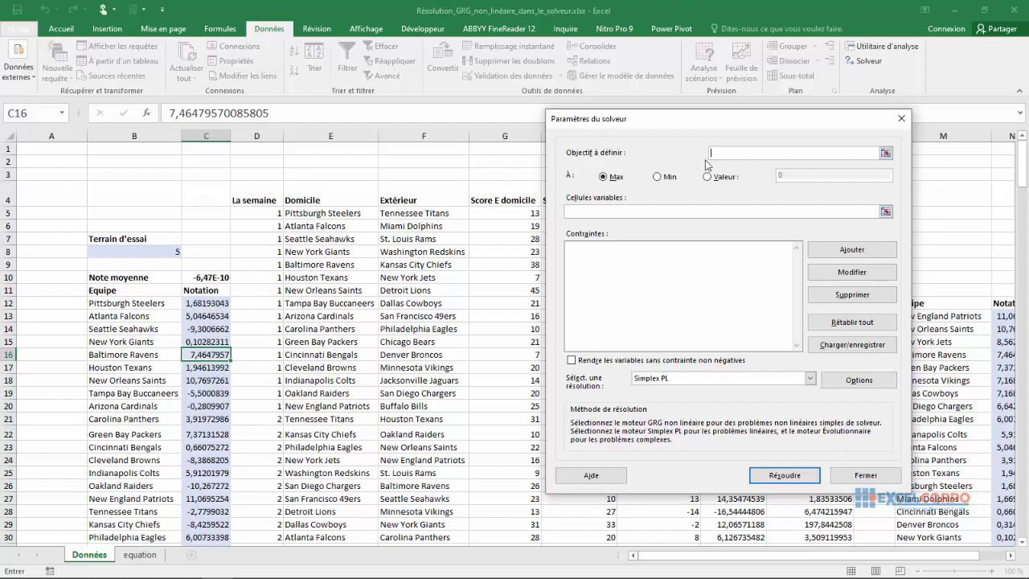
{"action": "left_click", "coordinate": [886, 152]}
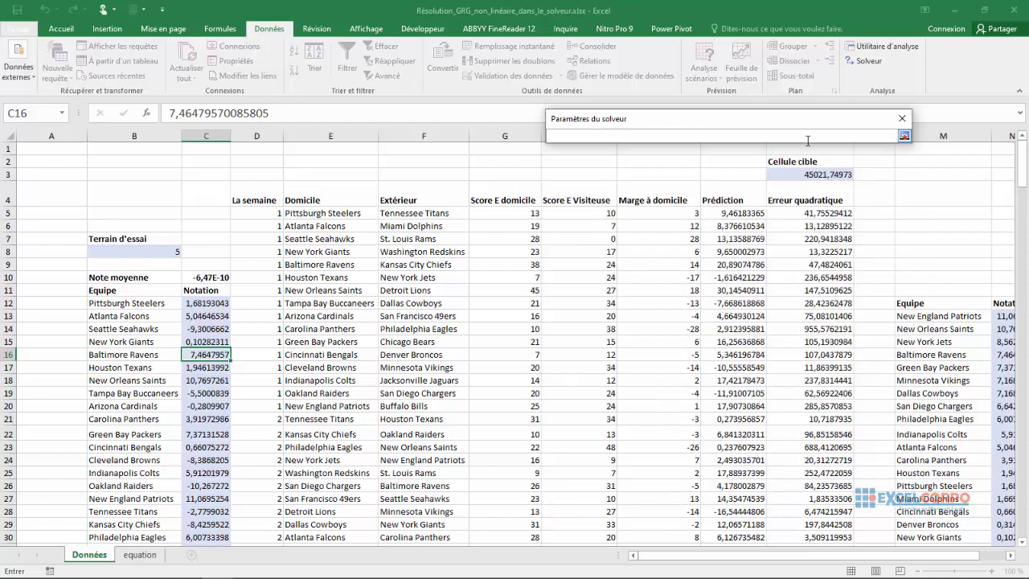
{"action": "left_click", "coordinate": [799, 173]}
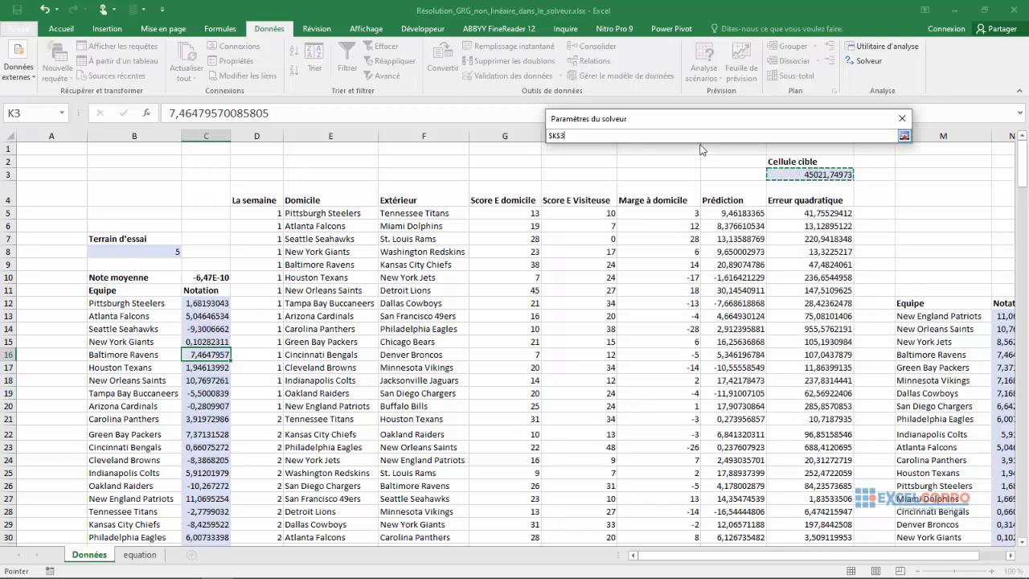
{"action": "left_click", "coordinate": [903, 135]}
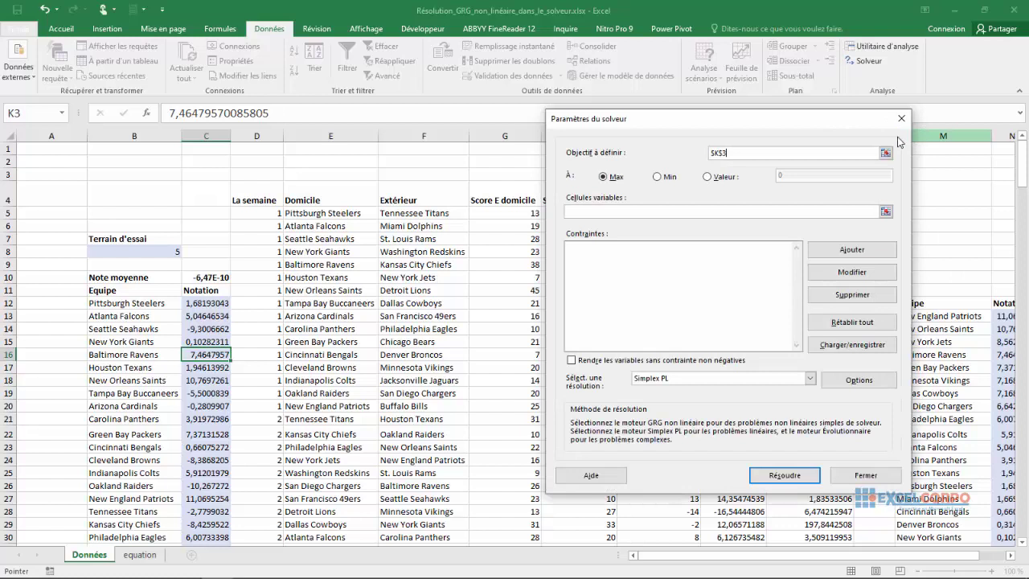
{"action": "left_click", "coordinate": [658, 177]}
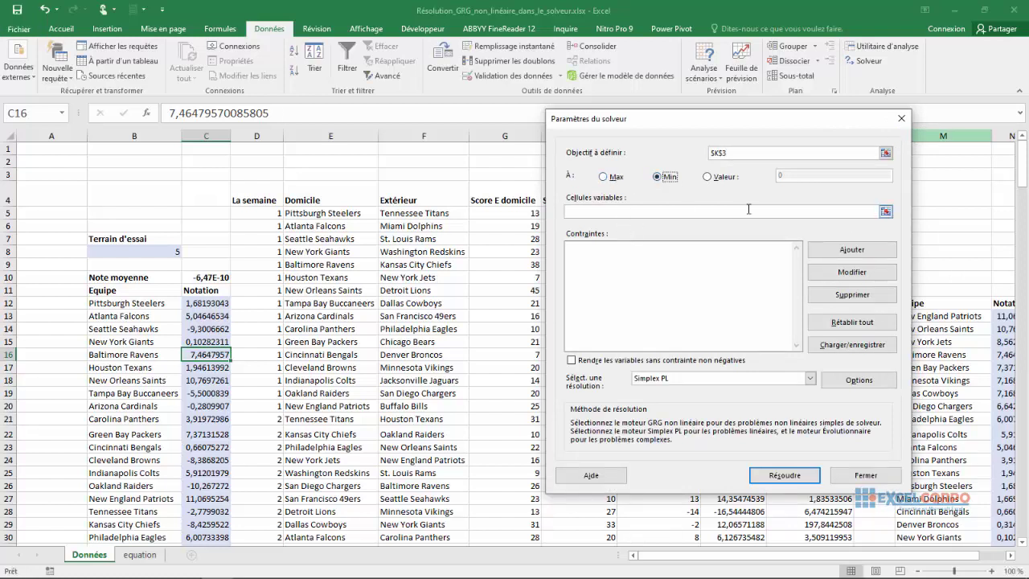
Step: Set Solver's variable cells to $B$8;$C$12:$C$43
{"action": "left_click", "coordinate": [885, 212]}
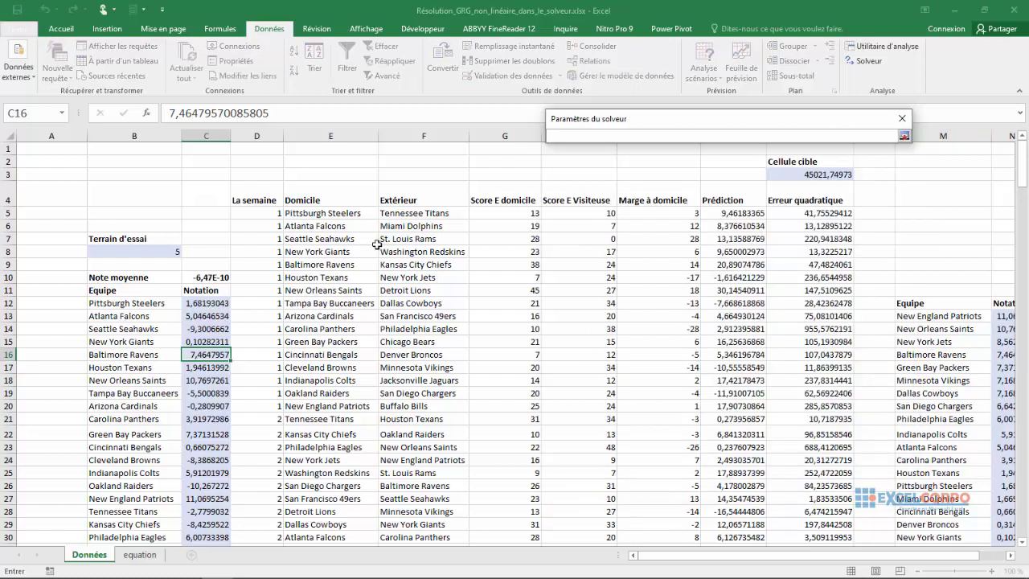
{"action": "left_click", "coordinate": [157, 251]}
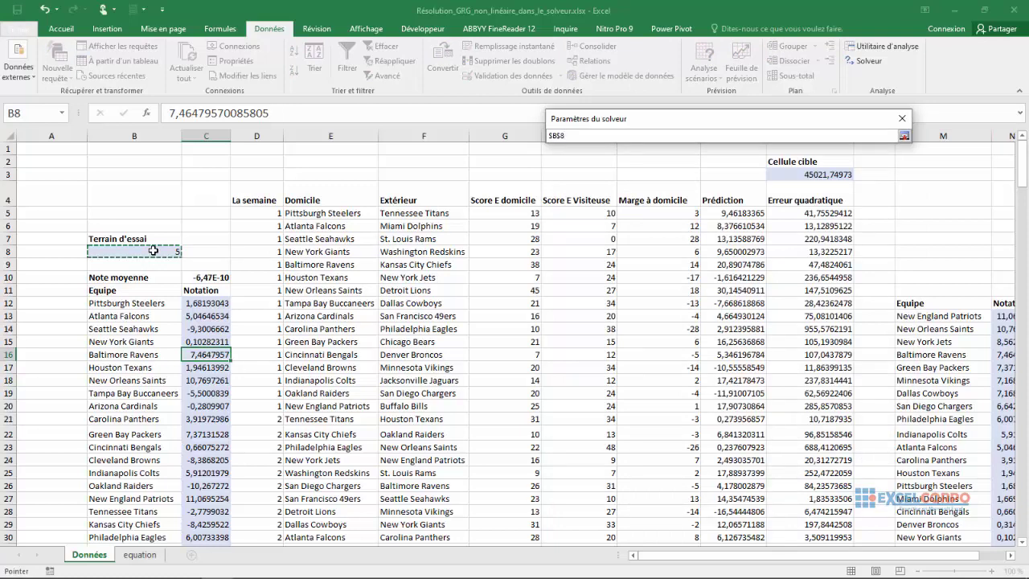
{"action": "type", "text": ";"}
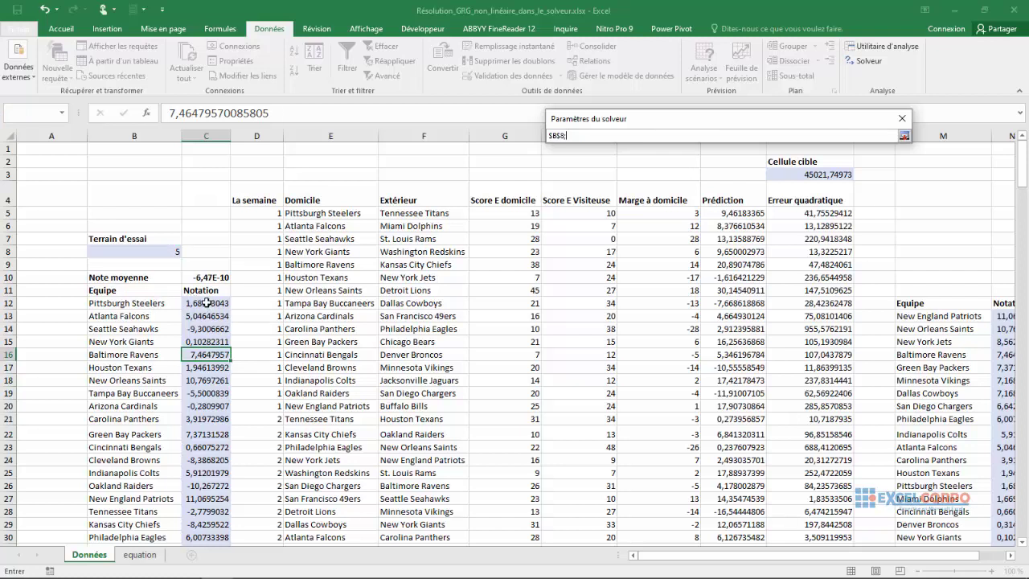
{"action": "left_click", "coordinate": [207, 302]}
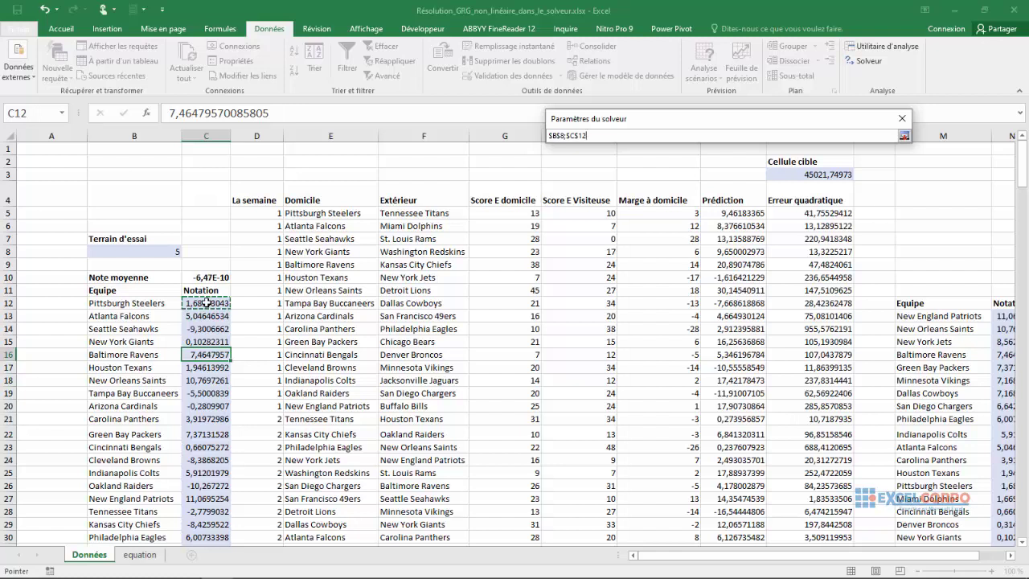
{"action": "key", "text": "ctrl+shift+Down"}
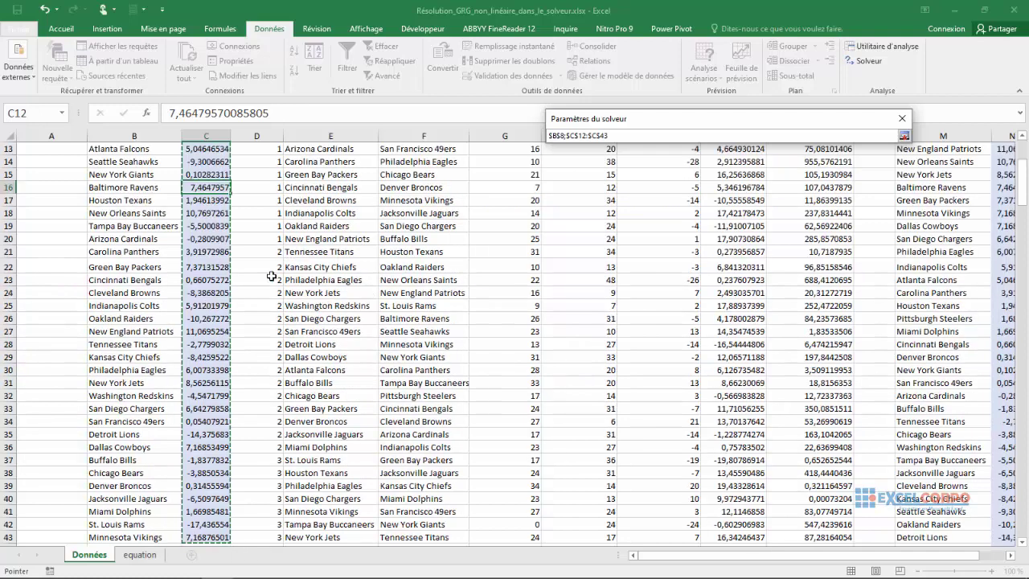
{"action": "left_click", "coordinate": [903, 136]}
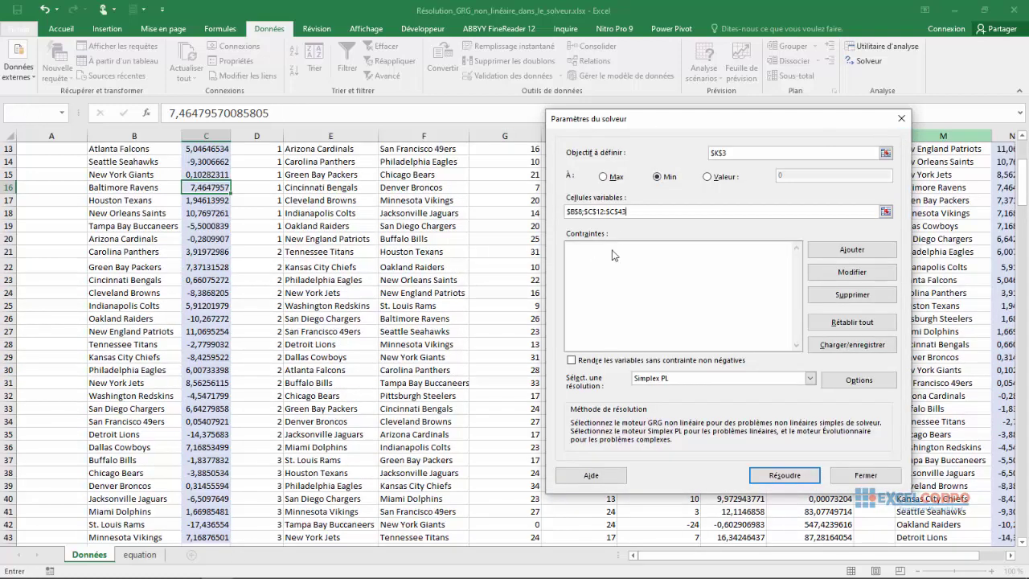
{"action": "left_click", "coordinate": [850, 251]}
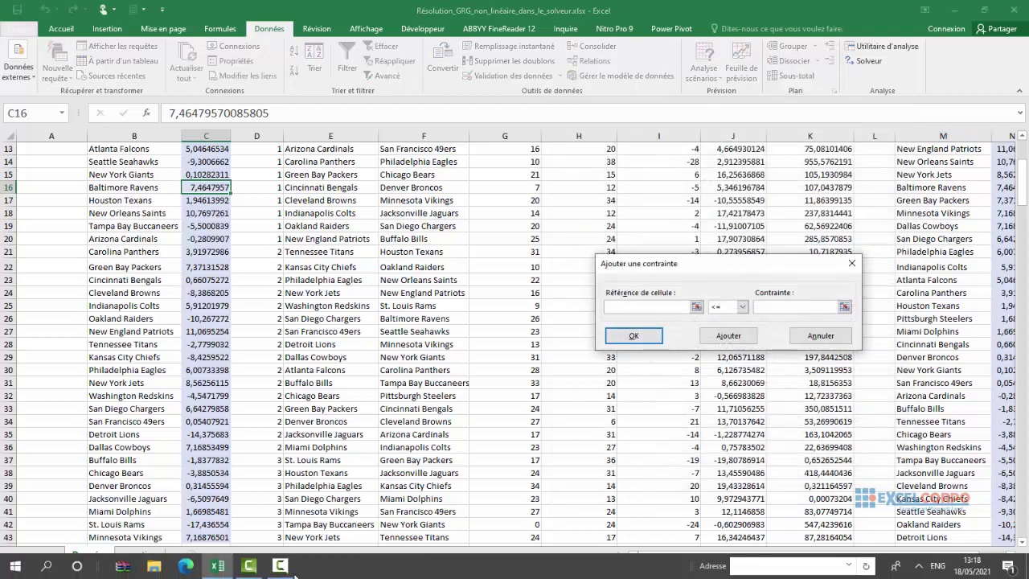
Step: Define the Solver constraint $C$10 = 0 so the average team rating stays zero
{"action": "left_click", "coordinate": [281, 566]}
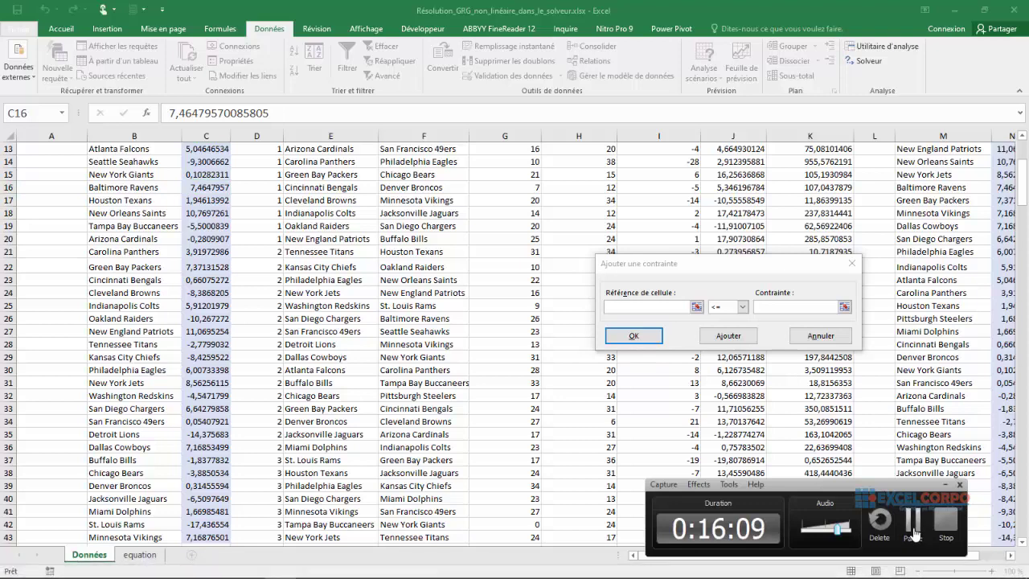
{"action": "left_click", "coordinate": [914, 534]}
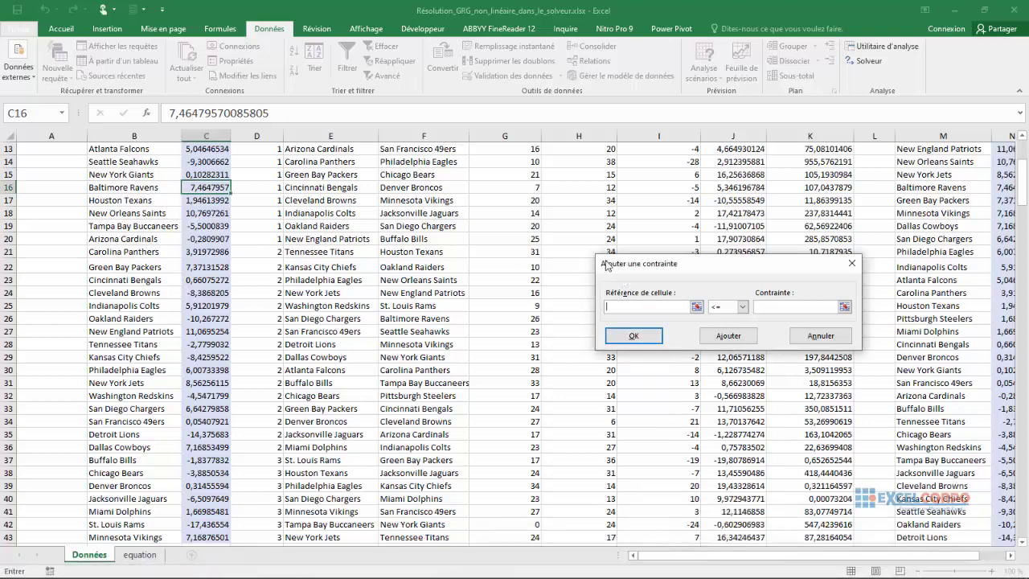
{"action": "left_click", "coordinate": [696, 307]}
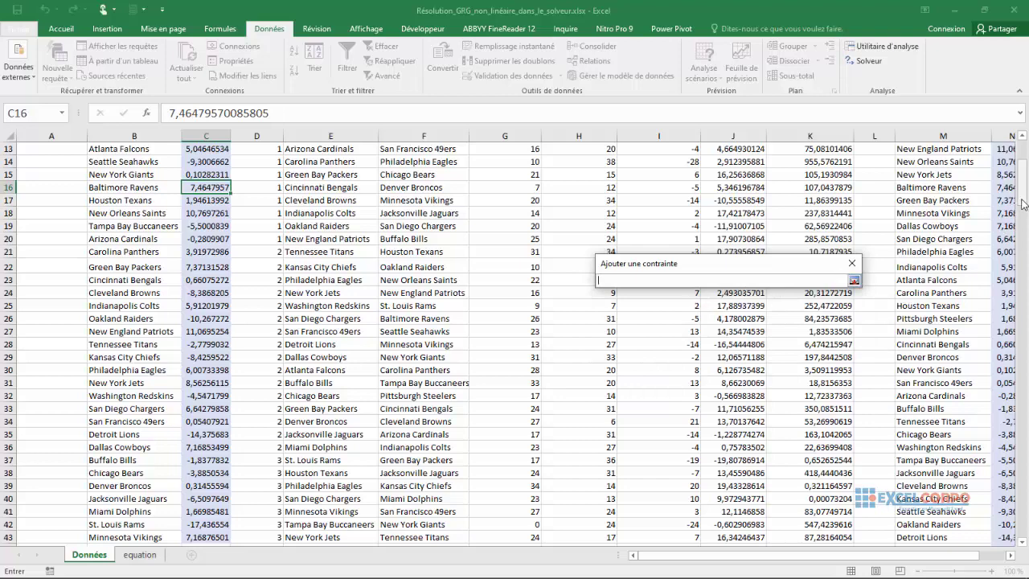
{"action": "left_click_drag", "start_coordinate": [1023, 204], "coordinate": [1023, 153]}
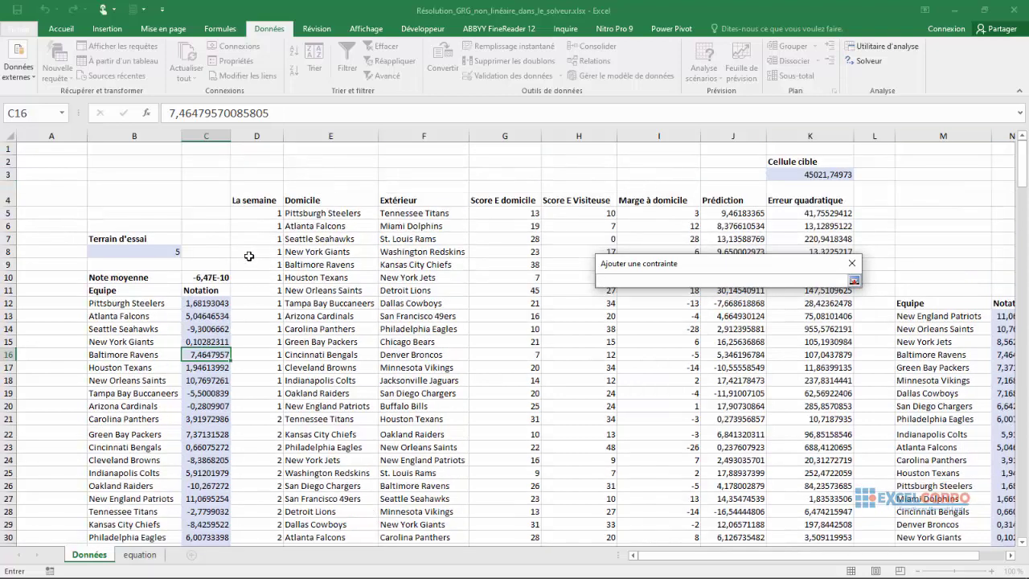
{"action": "left_click", "coordinate": [201, 278]}
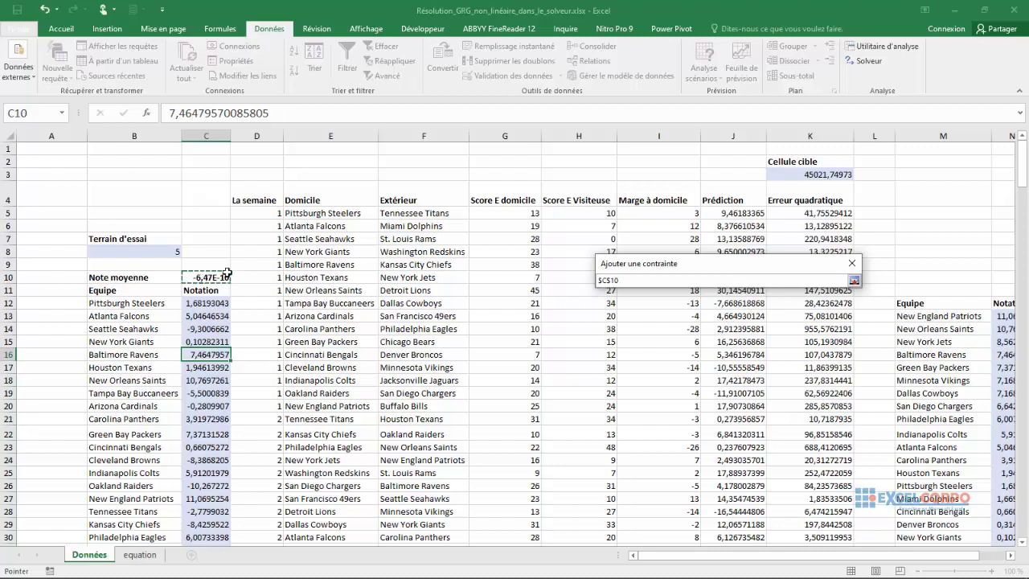
{"action": "left_click", "coordinate": [854, 279]}
{"action": "left_click", "coordinate": [743, 308]}
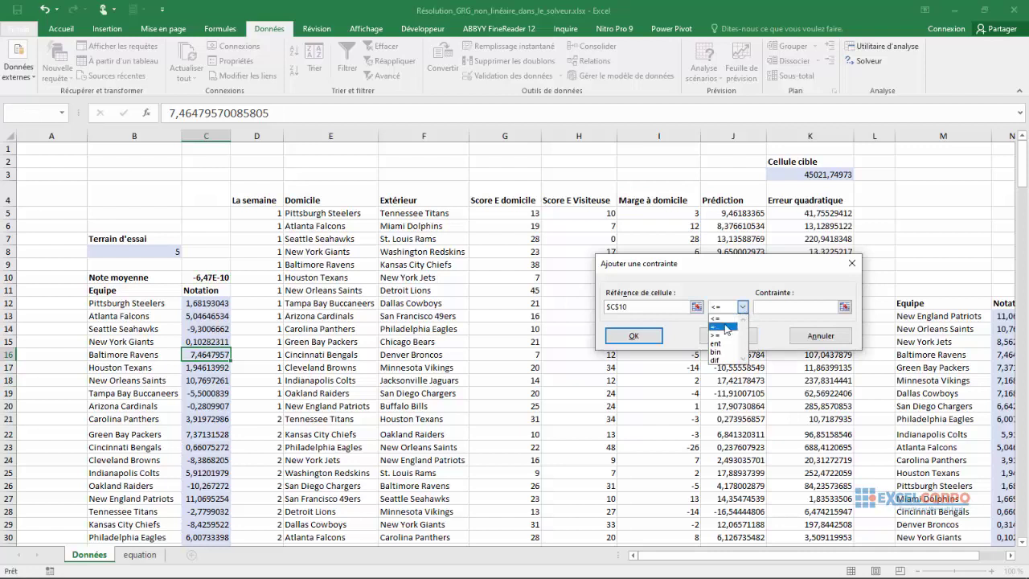
{"action": "left_click", "coordinate": [721, 326]}
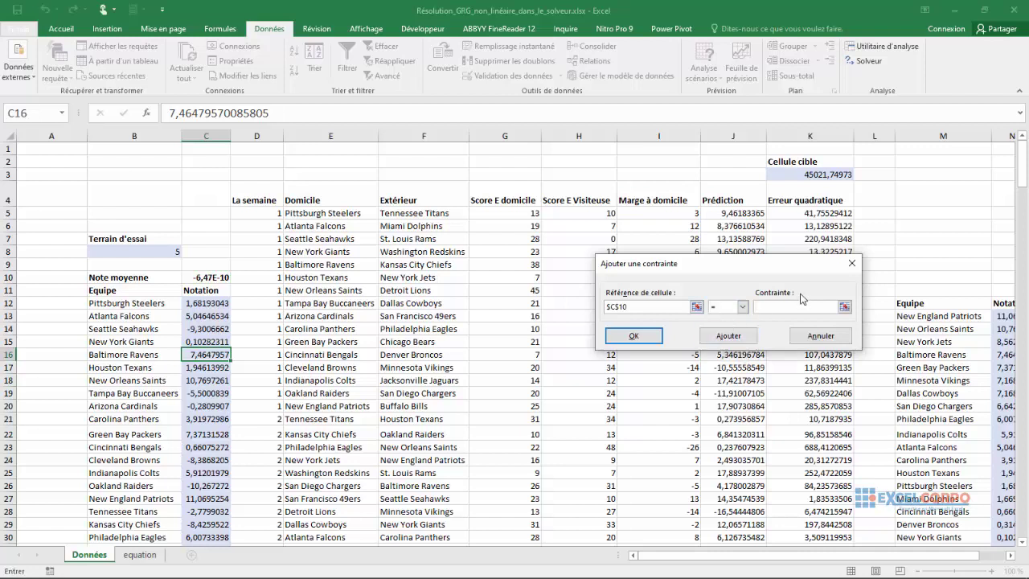
{"action": "key", "text": "Tab"}
{"action": "type", "text": "0"}
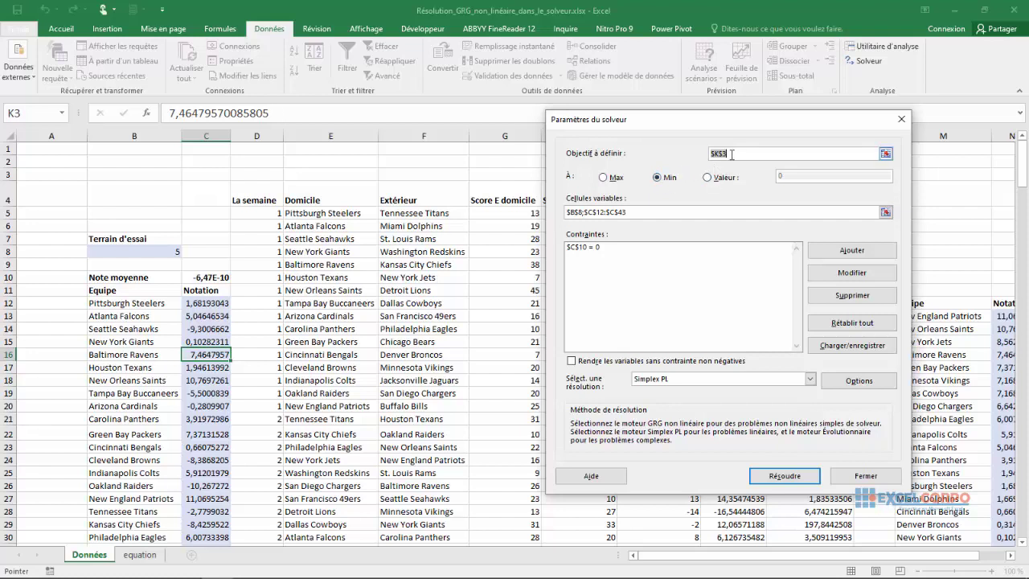
{"action": "left_click", "coordinate": [726, 154]}
{"action": "left_click_drag", "start_coordinate": [772, 122], "coordinate": [749, 238]}
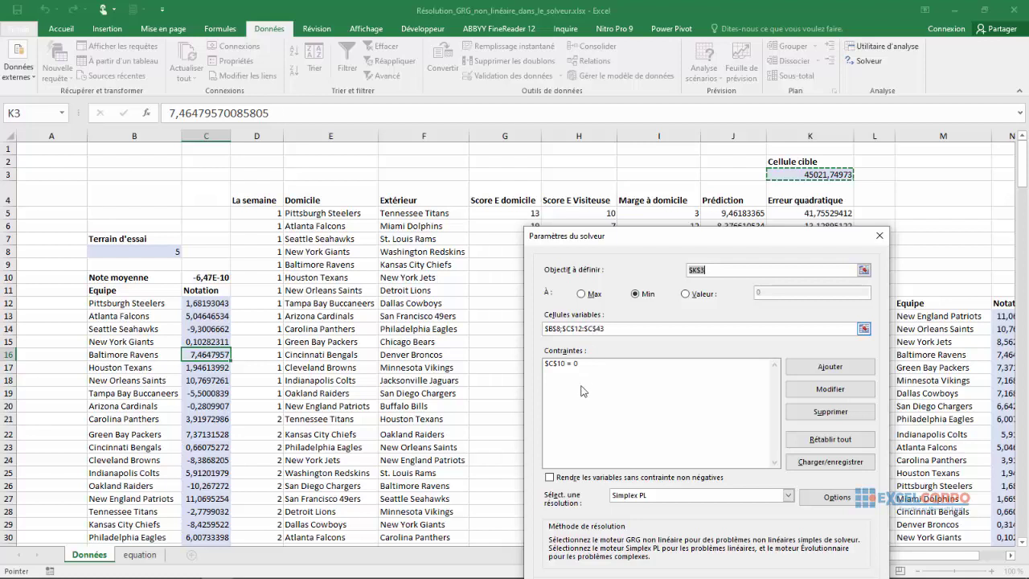
{"action": "left_click", "coordinate": [566, 365]}
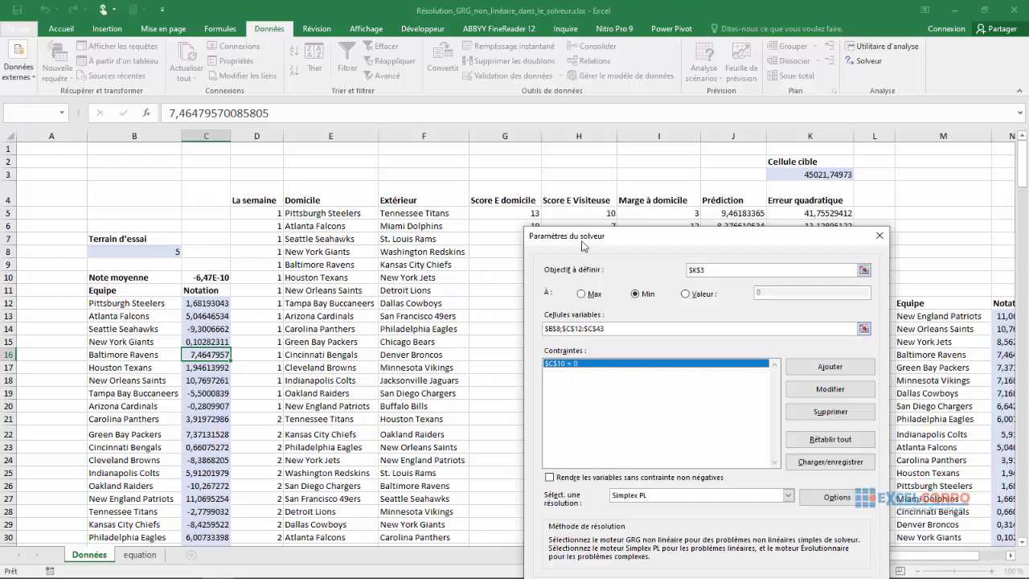
{"action": "left_click_drag", "start_coordinate": [631, 242], "coordinate": [620, 167]}
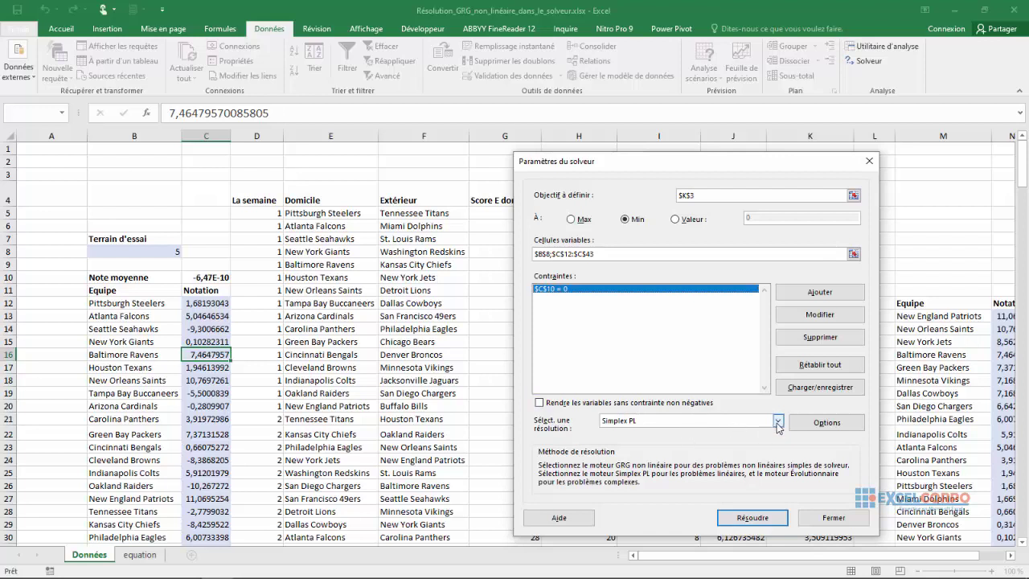
Step: Re-solve the ratings with GRG non linéaire, reaching home advantage 2,260511103 and error 43108,0262
{"action": "left_click", "coordinate": [779, 421]}
{"action": "left_click", "coordinate": [699, 431]}
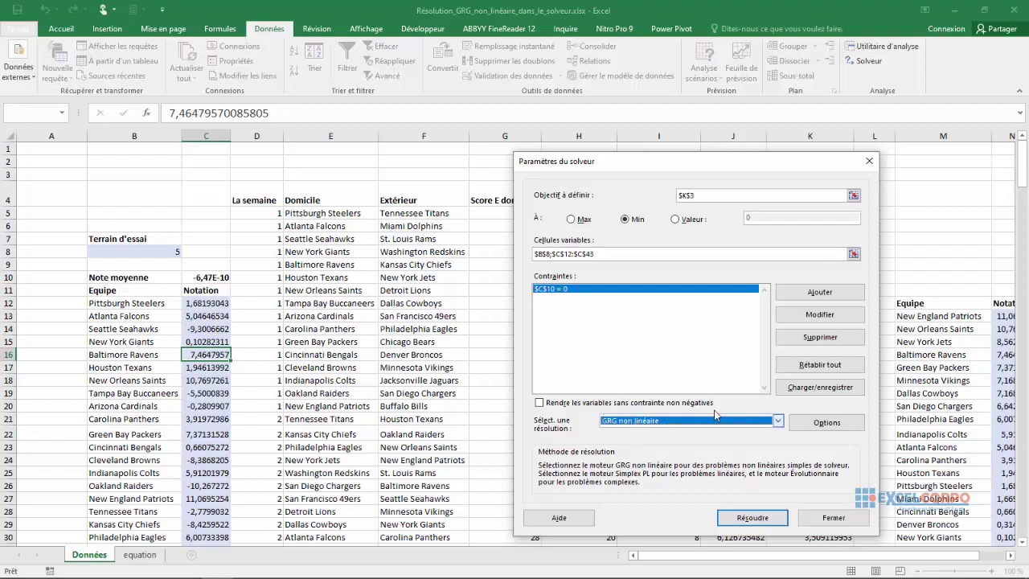
{"action": "left_click", "coordinate": [736, 520]}
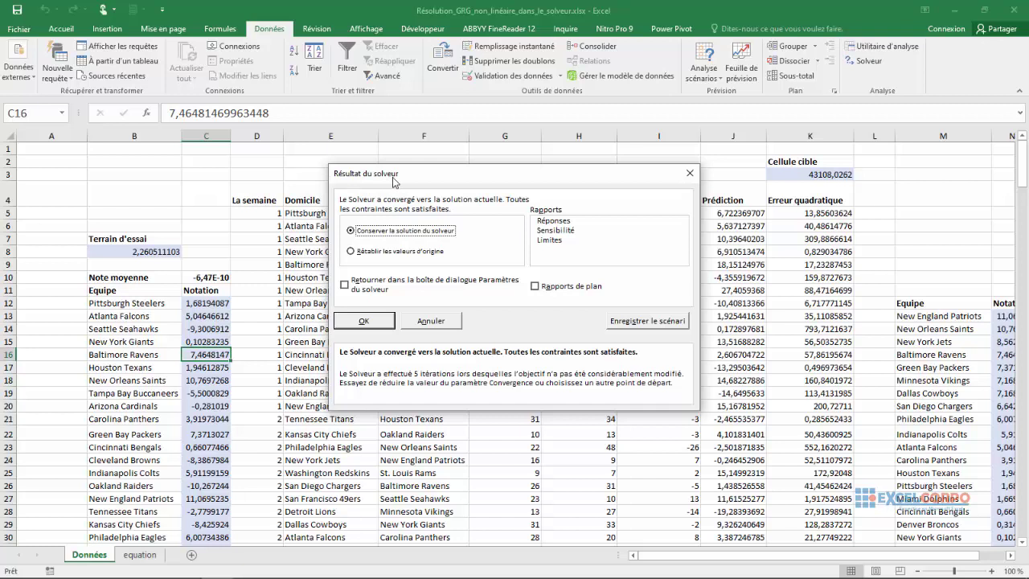
Step: Keep the Solver solution and inspect the Terrain d'essai value 2,260511103 in B8
{"action": "left_click", "coordinate": [374, 327]}
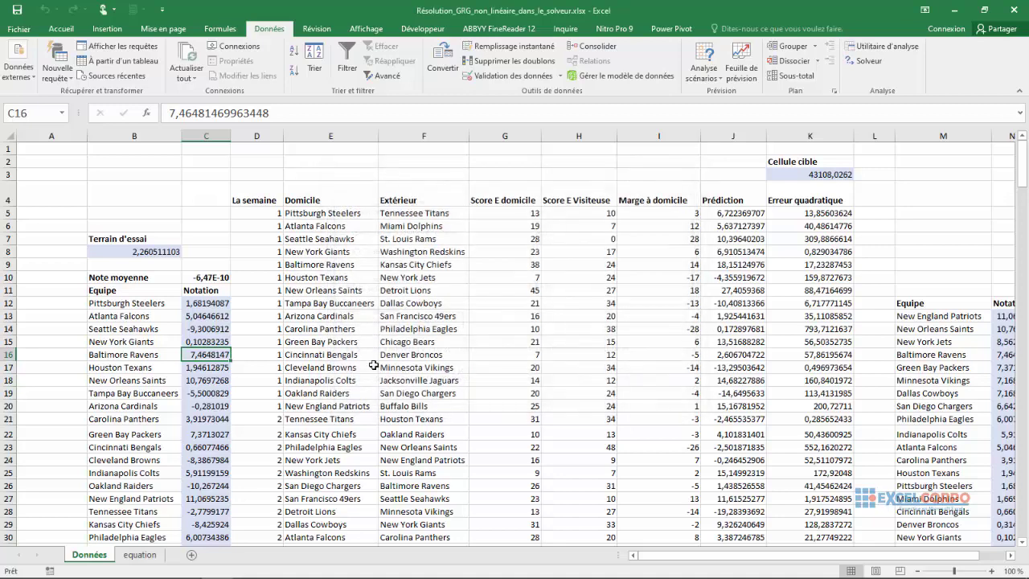
{"action": "left_click", "coordinate": [294, 568]}
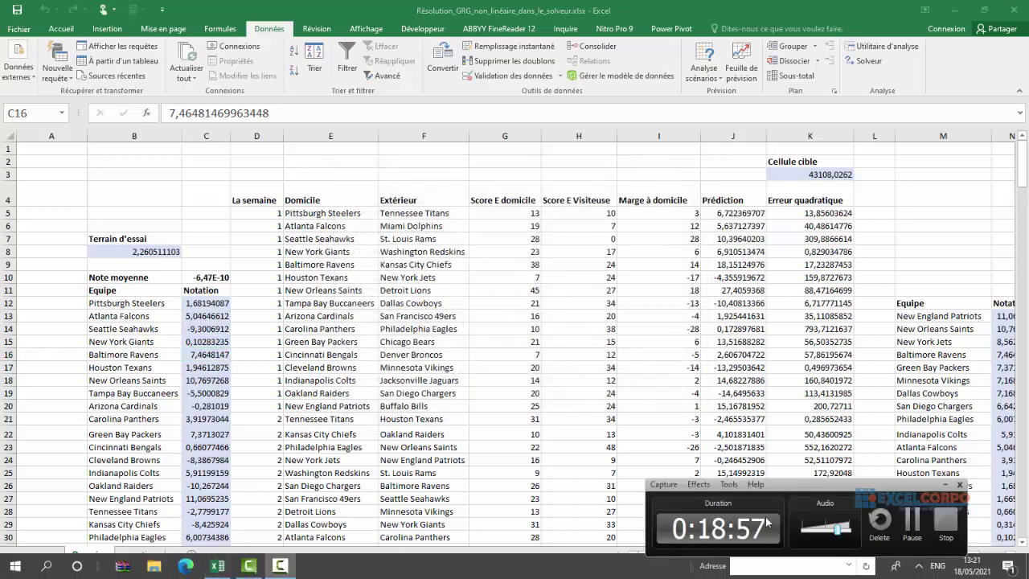
{"action": "left_click", "coordinate": [914, 519]}
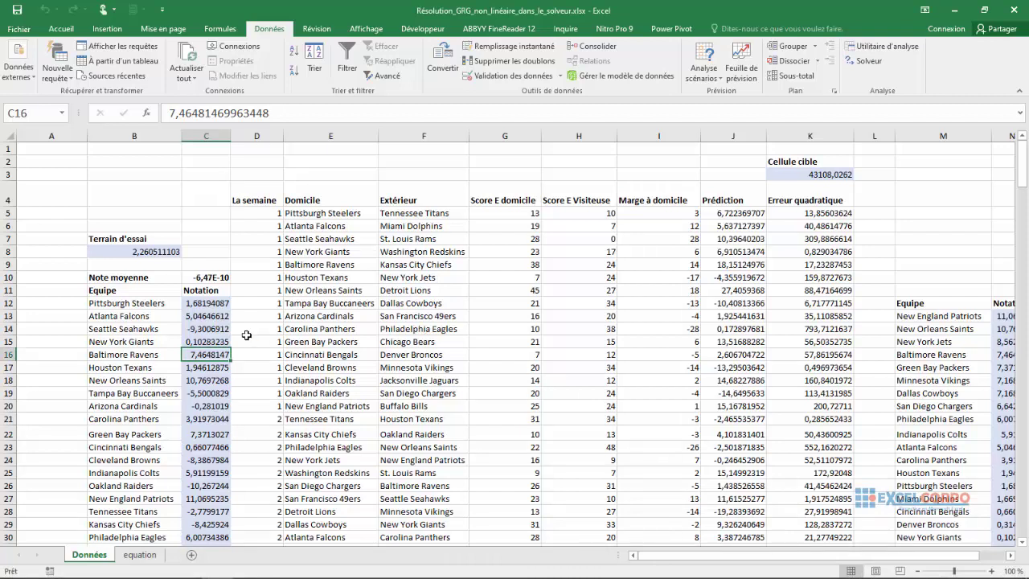
{"action": "left_click", "coordinate": [168, 254]}
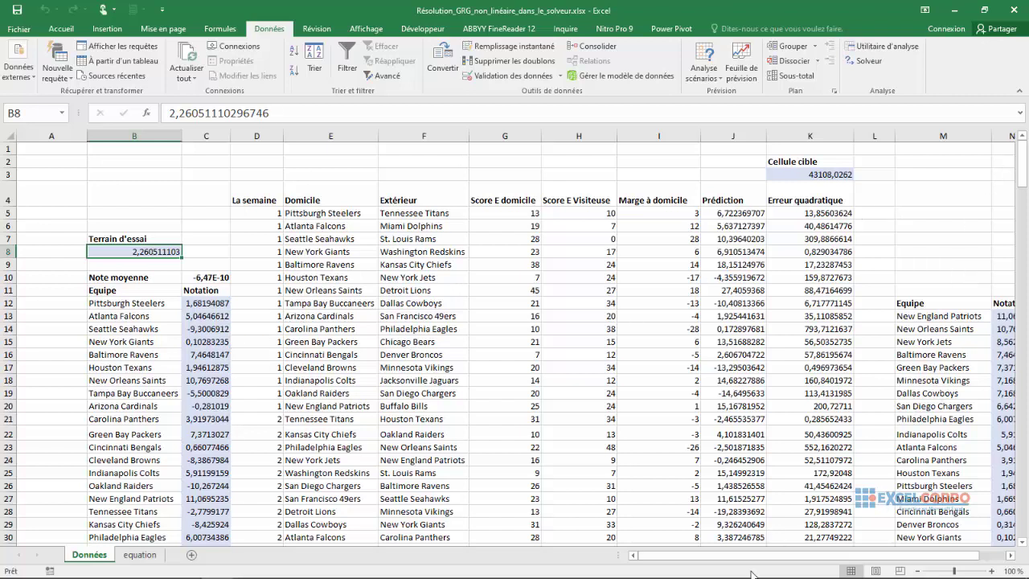
Step: Scroll right and select the ranked team names in the Equipe/Notation list
{"action": "scroll", "coordinate": [745, 559], "scroll_direction": "right", "scroll_amount": 1}
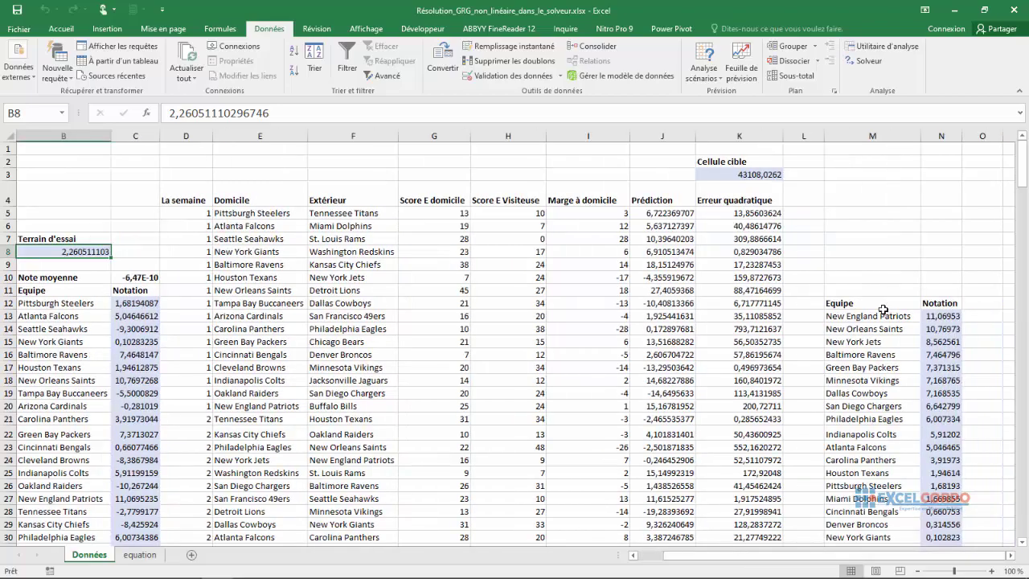
{"action": "mouse_move", "coordinate": [857, 304]}
{"action": "left_mouse_down"}
{"action": "mouse_move", "coordinate": [941, 551]}
{"action": "mouse_move", "coordinate": [937, 516]}
{"action": "left_mouse_up"}
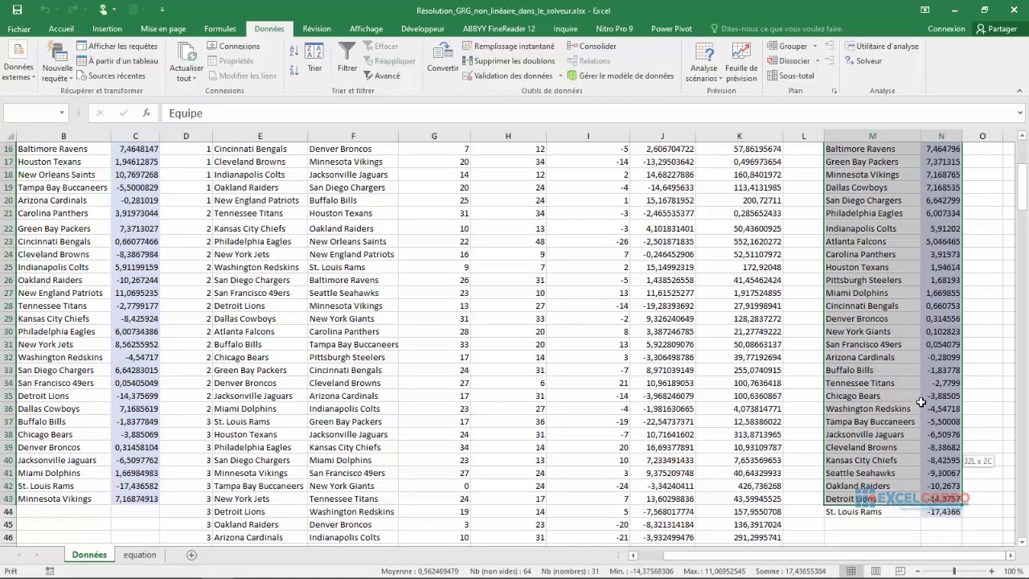
{"action": "left_click_drag", "start_coordinate": [936, 516], "coordinate": [894, 268]}
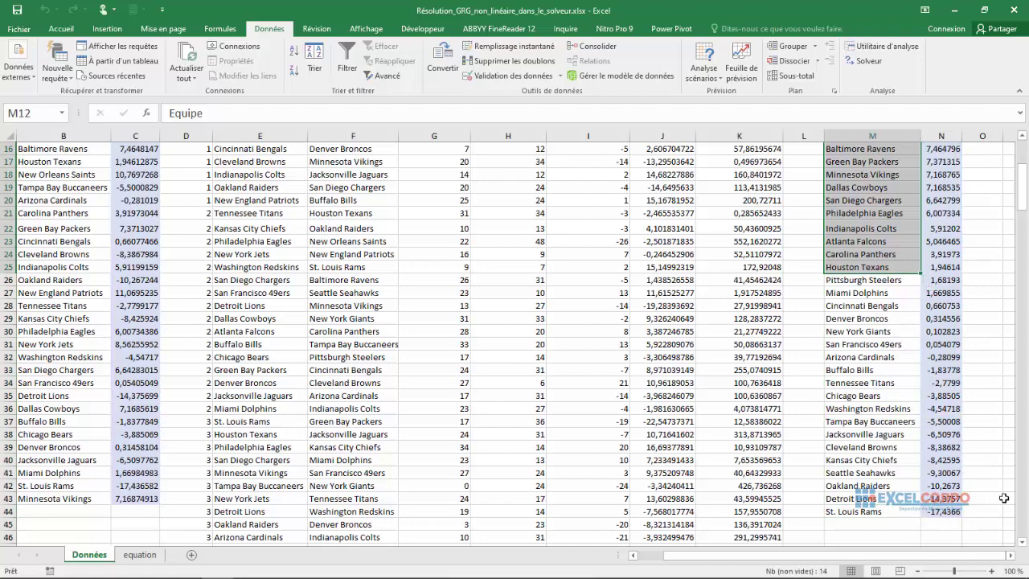
{"action": "left_click_drag", "start_coordinate": [1026, 201], "coordinate": [1024, 179]}
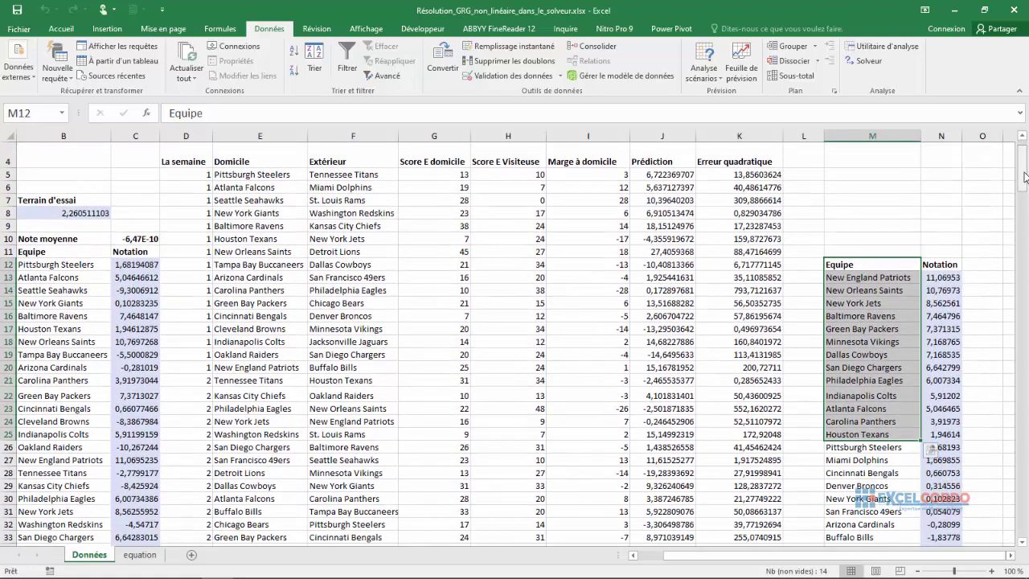
{"action": "left_click", "coordinate": [735, 339]}
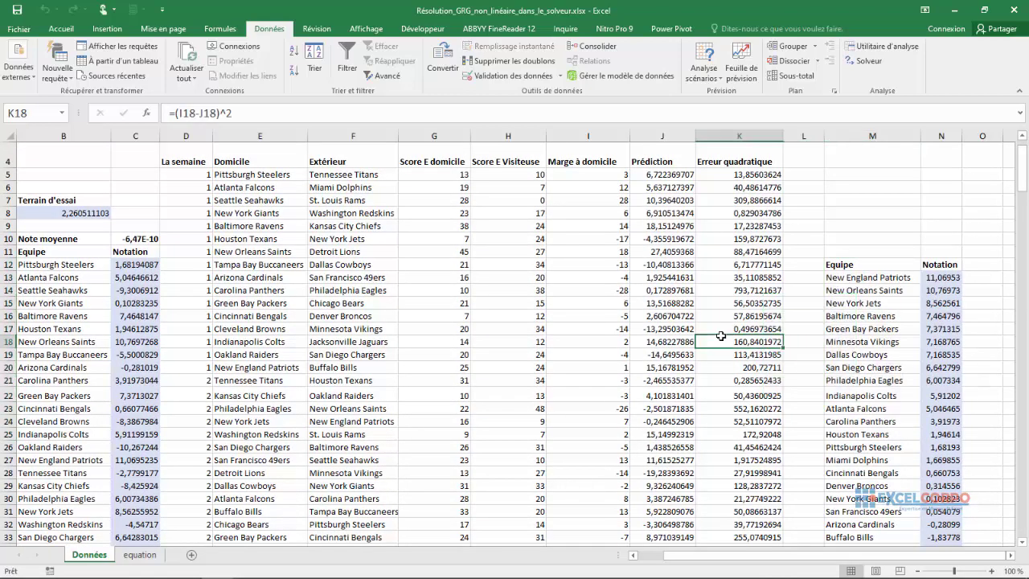
Step: Select the ranking M12:N29 and drag the top three teams M13:M15 onto M18:M20
{"action": "left_click", "coordinate": [911, 316]}
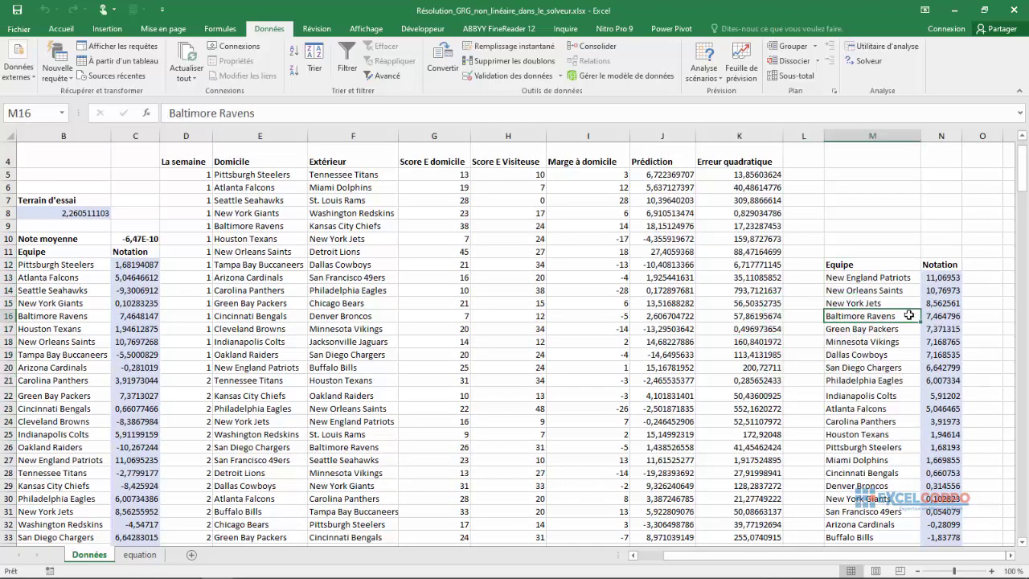
{"action": "left_click_drag", "start_coordinate": [836, 263], "coordinate": [944, 486]}
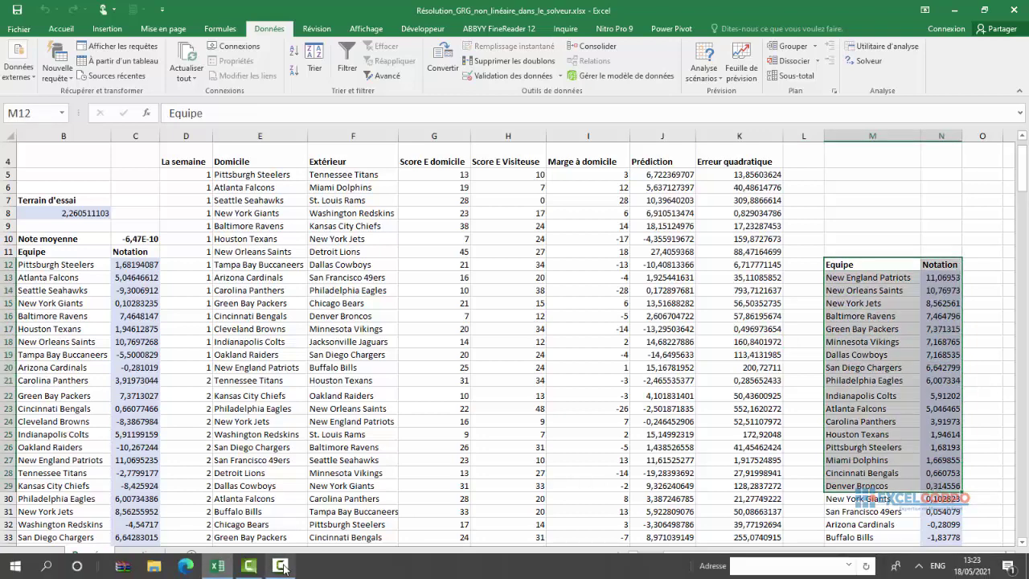
{"action": "left_click", "coordinate": [280, 566]}
{"action": "left_click", "coordinate": [905, 527]}
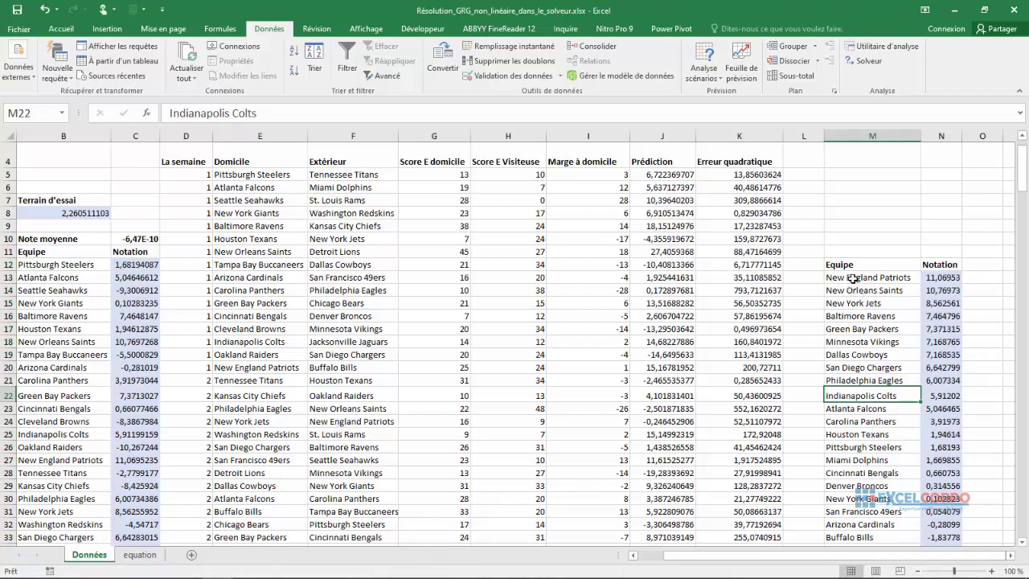
{"action": "mouse_move", "coordinate": [868, 277]}
{"action": "left_mouse_down"}
{"action": "mouse_move", "coordinate": [872, 305]}
{"action": "mouse_move", "coordinate": [914, 351]}
{"action": "left_mouse_up"}
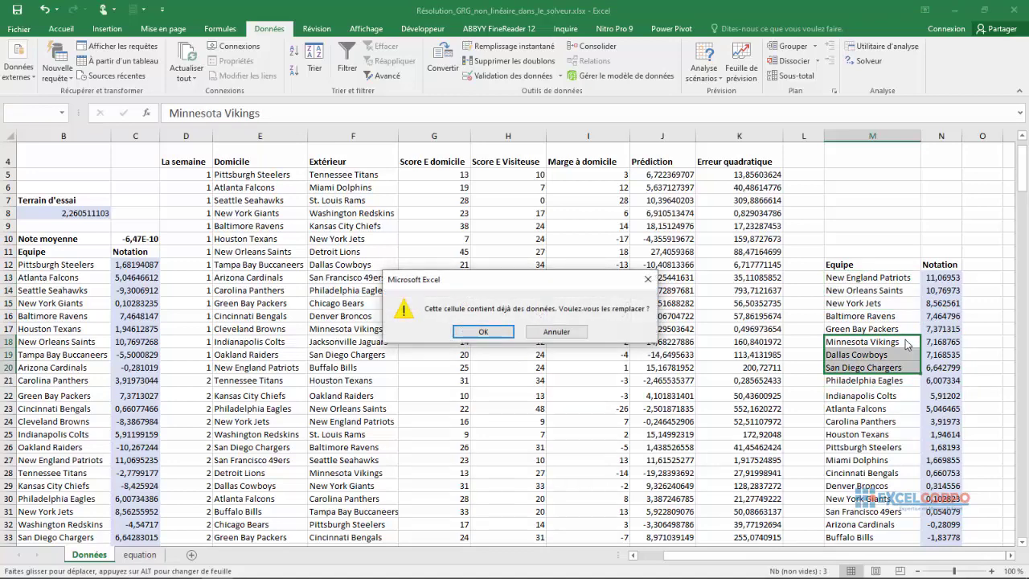
Step: Cancel the overwrite and compare Minnesota Vikings, New Orleans Saints and Indianapolis Colts in the ranking
{"action": "left_click", "coordinate": [647, 279]}
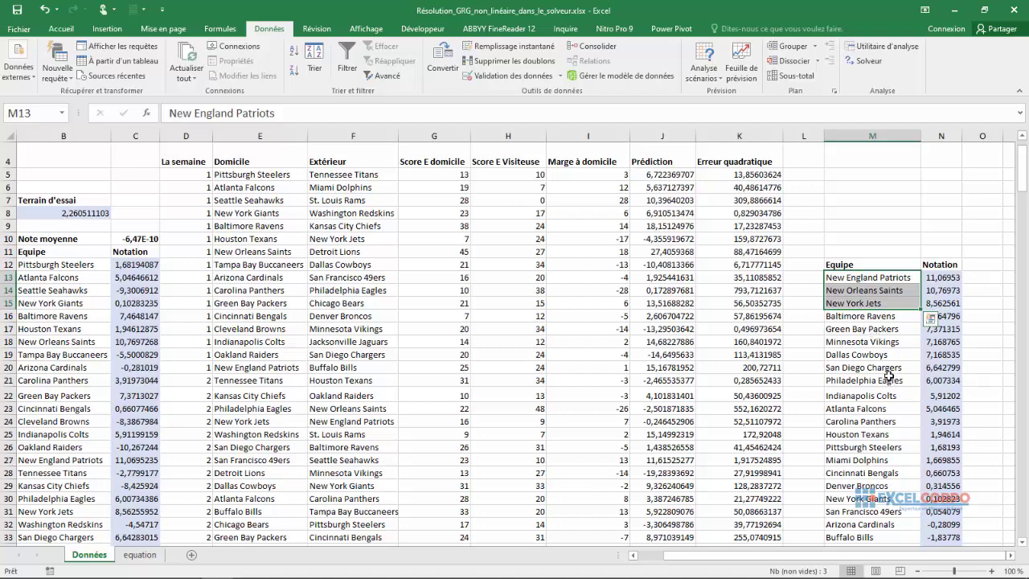
{"action": "left_click", "coordinate": [887, 345]}
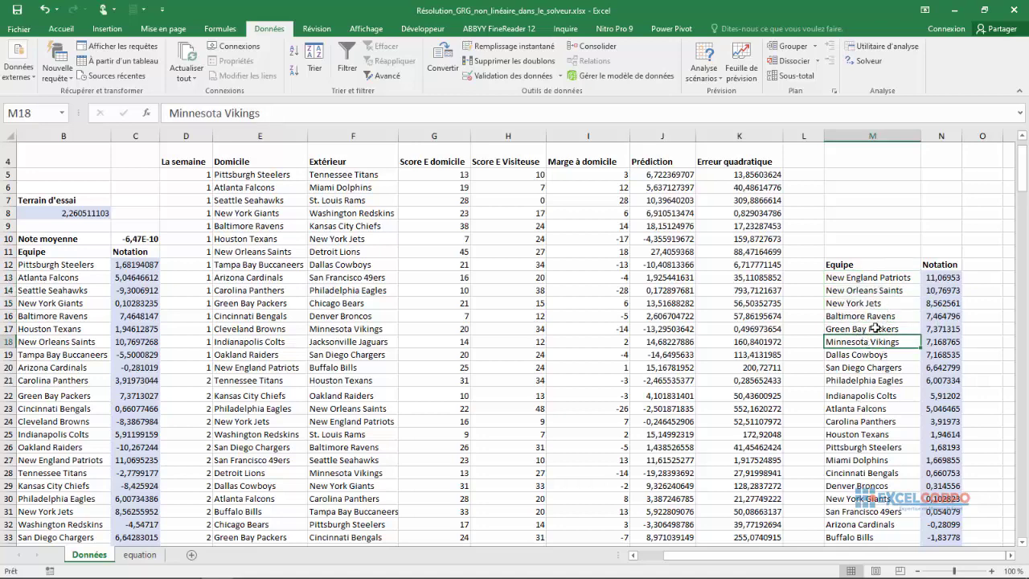
{"action": "left_click", "coordinate": [864, 291]}
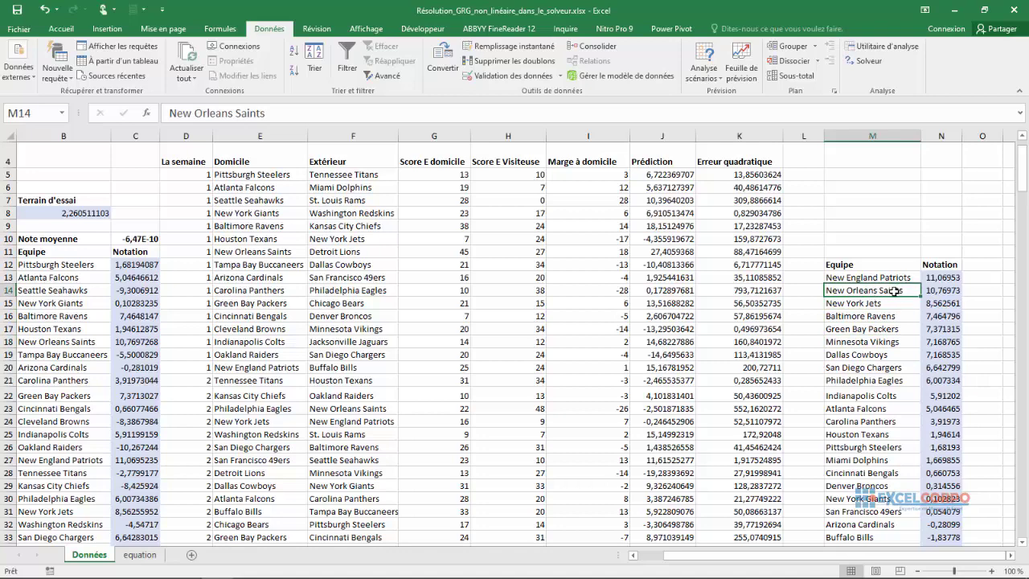
{"action": "left_click", "coordinate": [877, 397]}
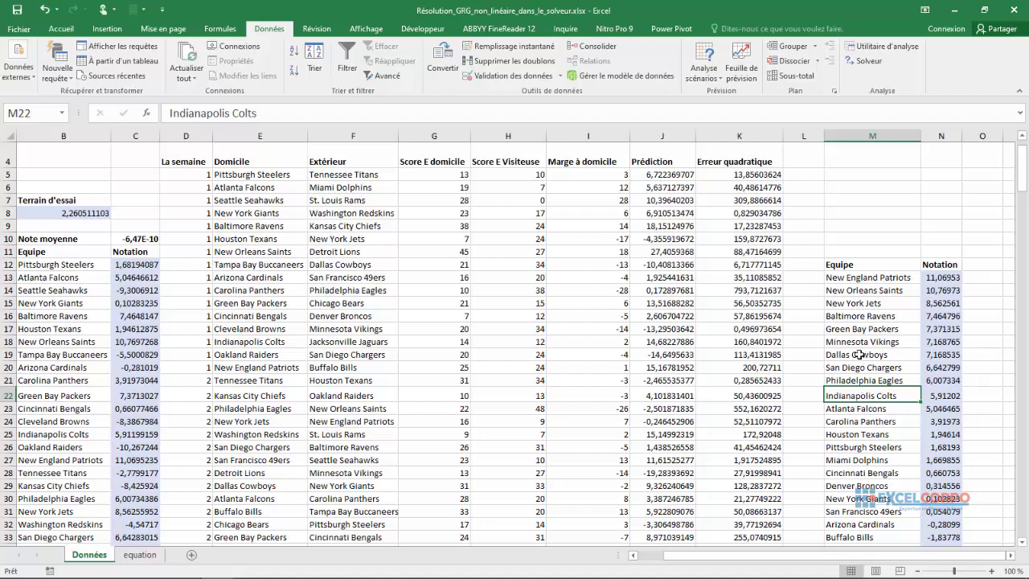
{"action": "left_click", "coordinate": [867, 290]}
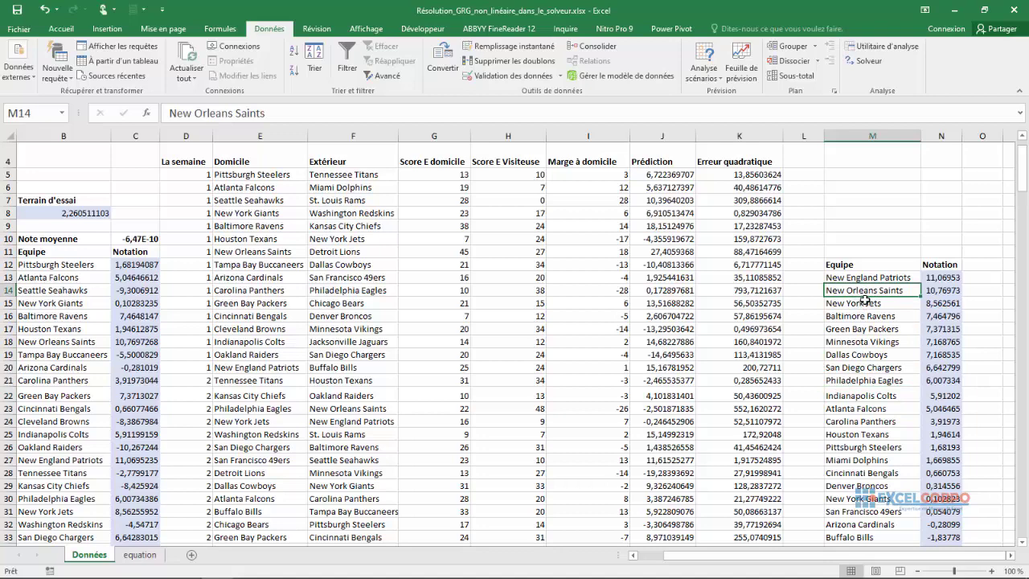
{"action": "left_click", "coordinate": [854, 394]}
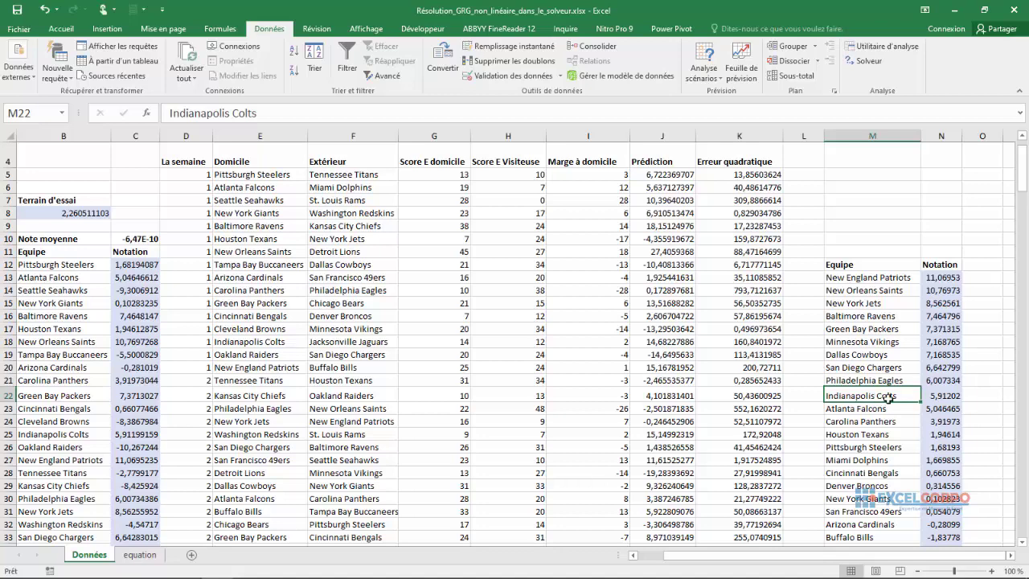
Step: Check the Colts and Saints ratings, then view the row 14 prediction formula in J14
{"action": "left_click", "coordinate": [940, 391]}
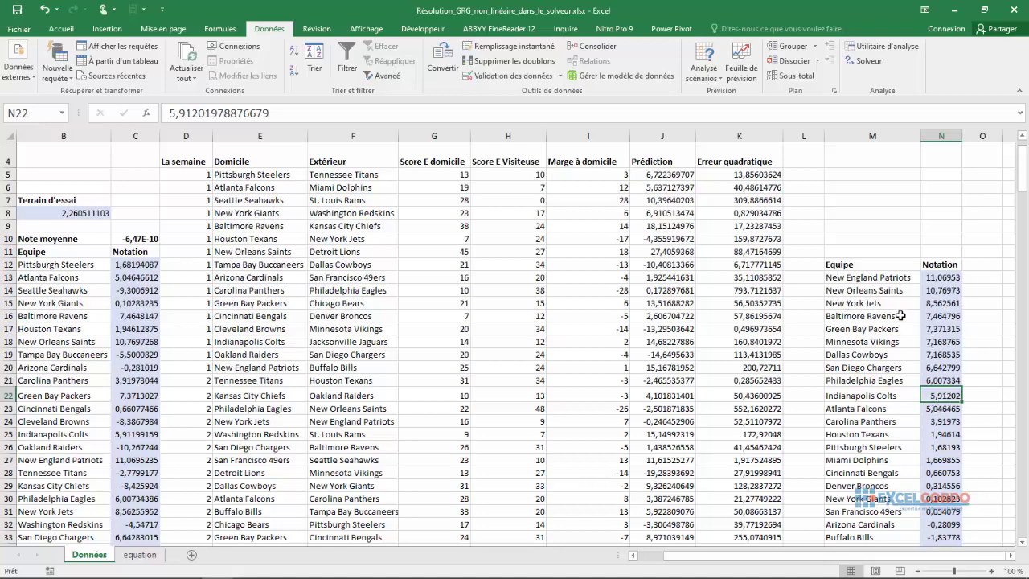
{"action": "left_click", "coordinate": [924, 290]}
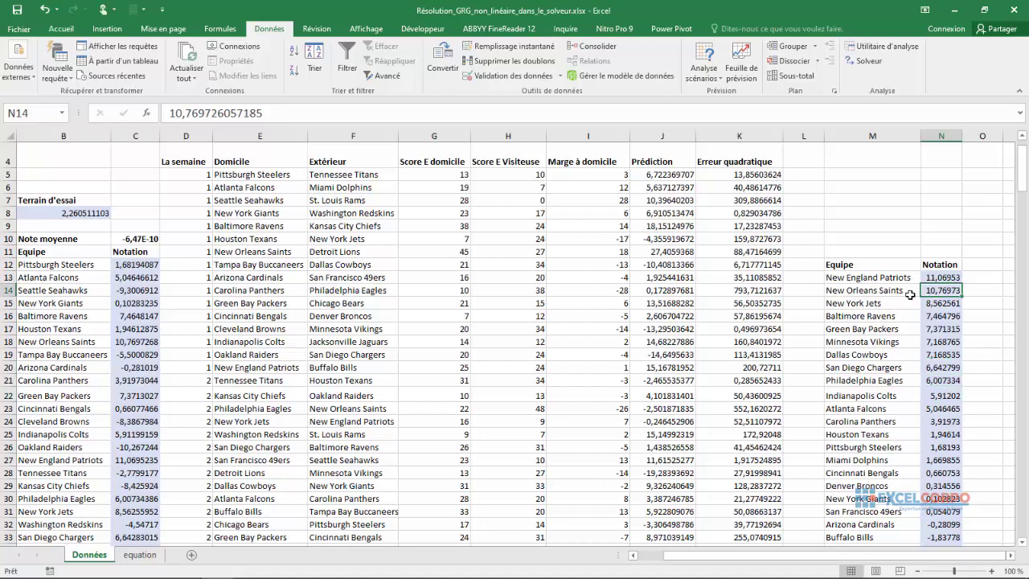
{"action": "key", "text": "Left"}
{"action": "key", "text": "Left"}
{"action": "key", "text": "Left"}
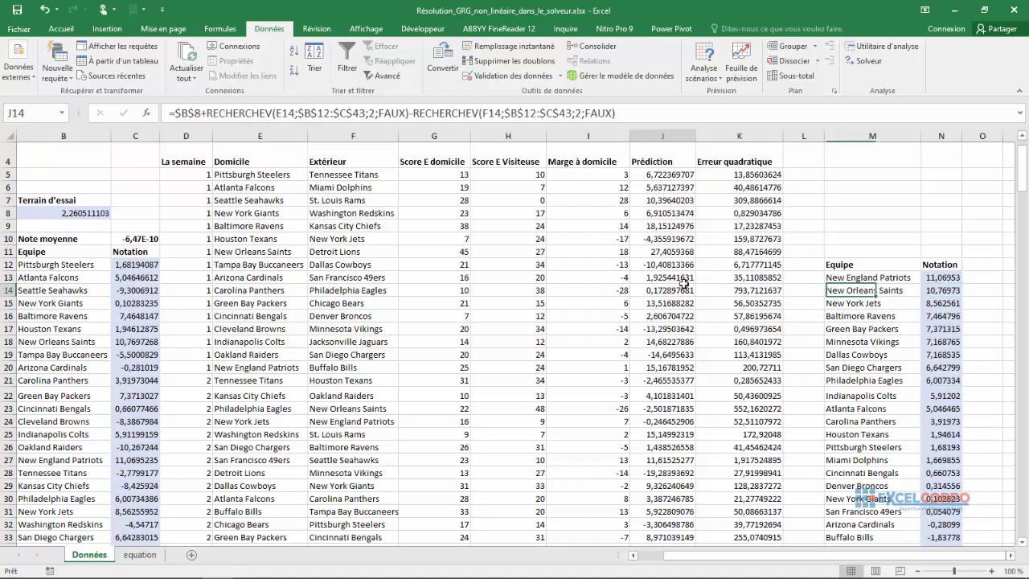